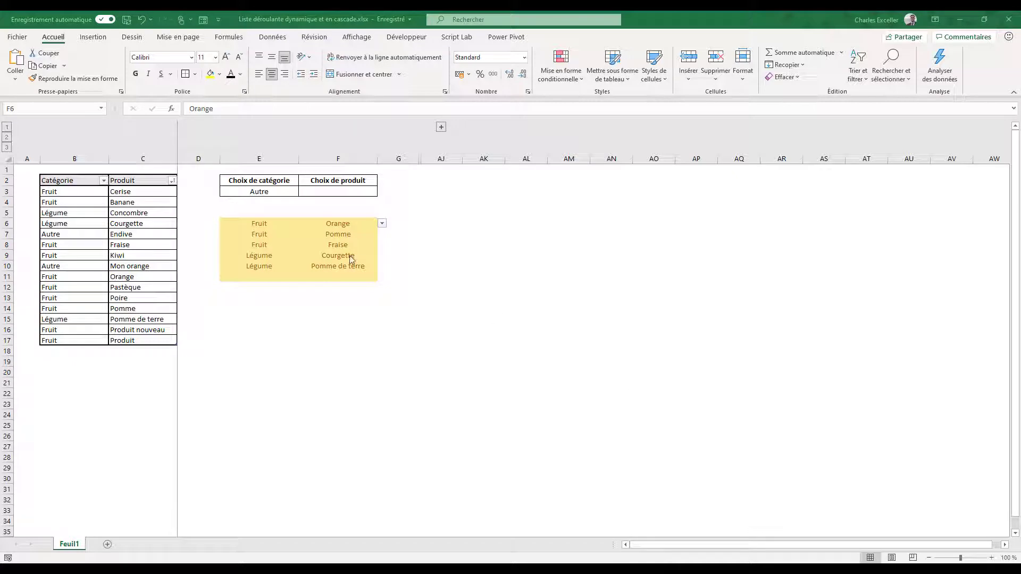
# View the product choices offered in F3 for the category Autre.
pyautogui.click(276, 193)
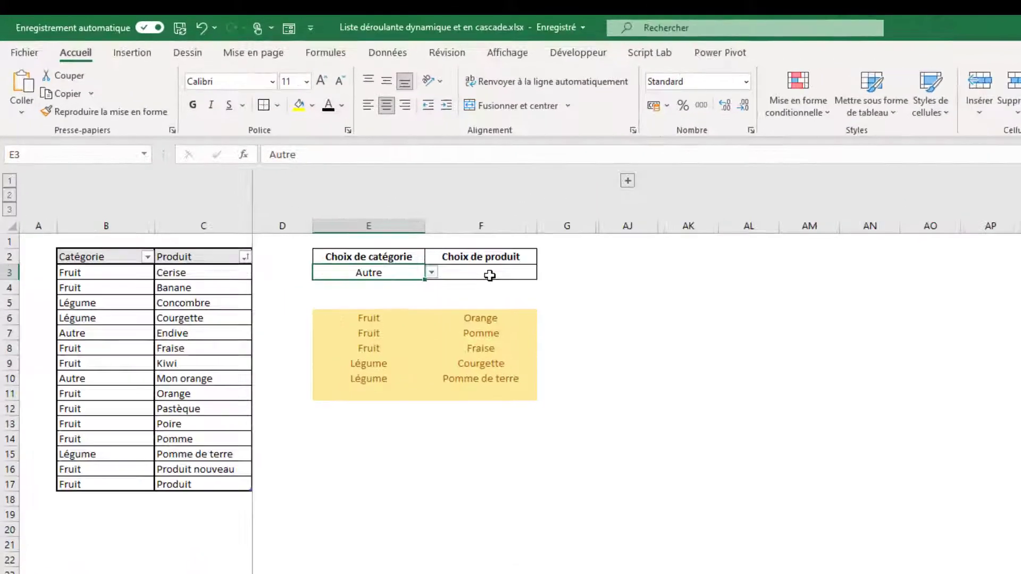
pyautogui.click(489, 275)
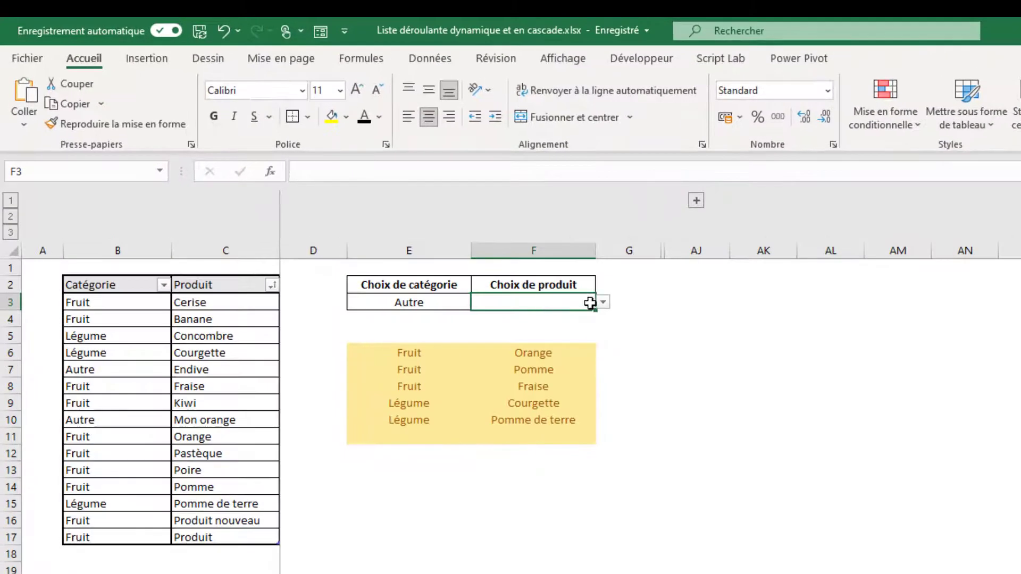
pyautogui.click(542, 271)
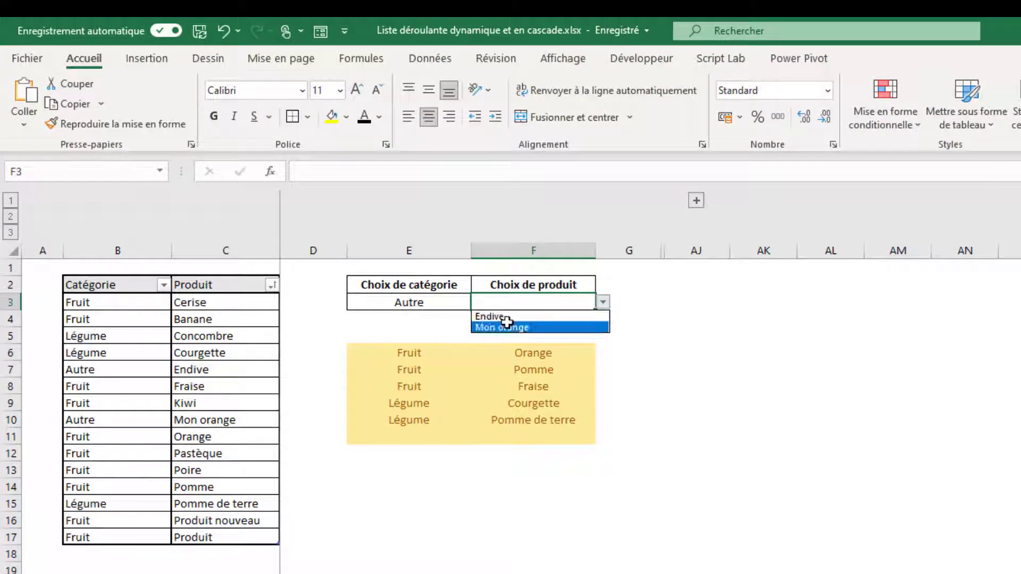
pyautogui.press('Escape')
# Set the category in E3 to Fruit and view the matching product choices in F3.
pyautogui.click(432, 302)
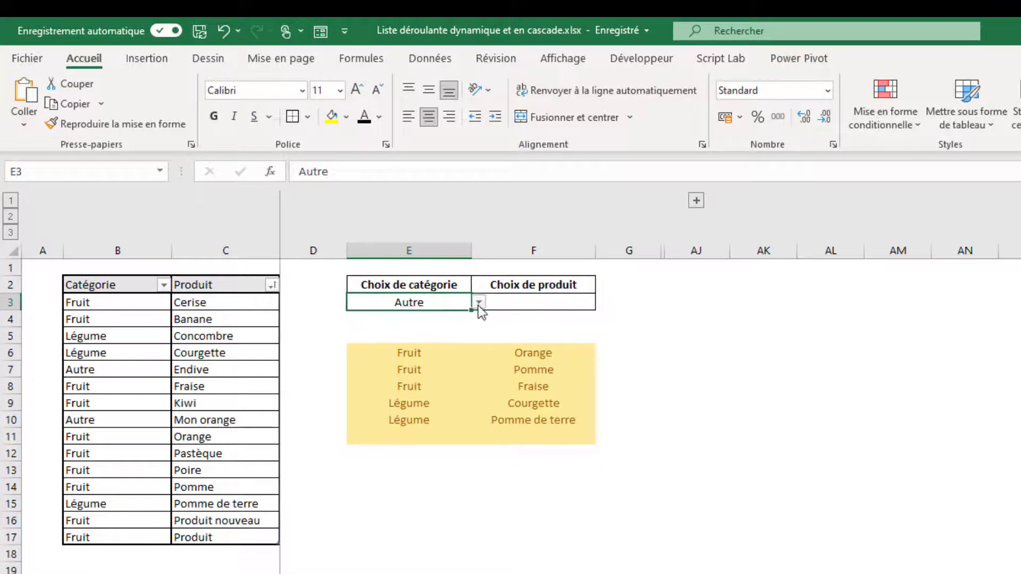
pyautogui.click(478, 302)
pyautogui.click(452, 324)
pyautogui.click(549, 302)
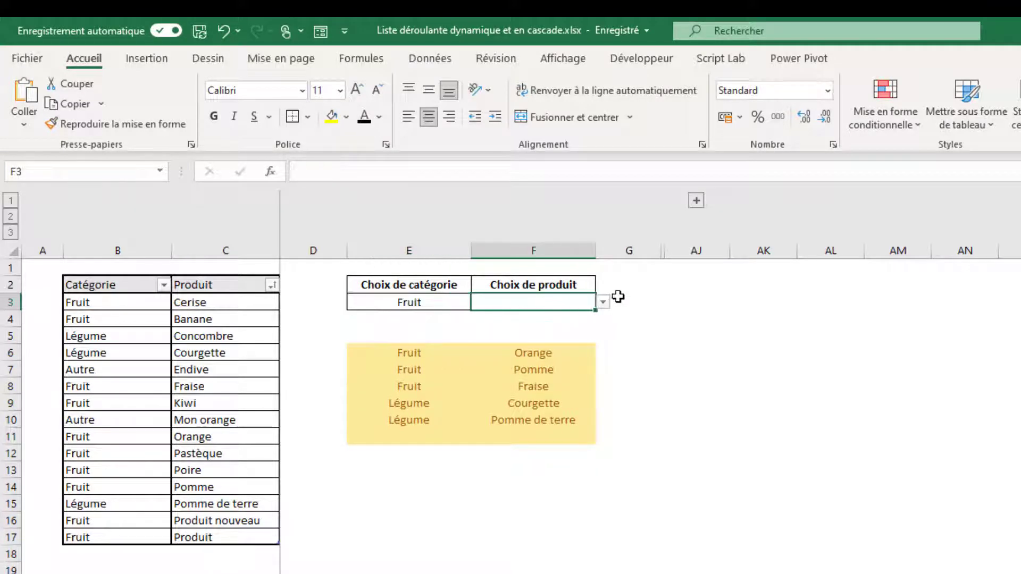
pyautogui.click(602, 302)
pyautogui.press('Escape')
# Set the category in E3 to Légume and view the matching product choices in F3.
pyautogui.click(454, 303)
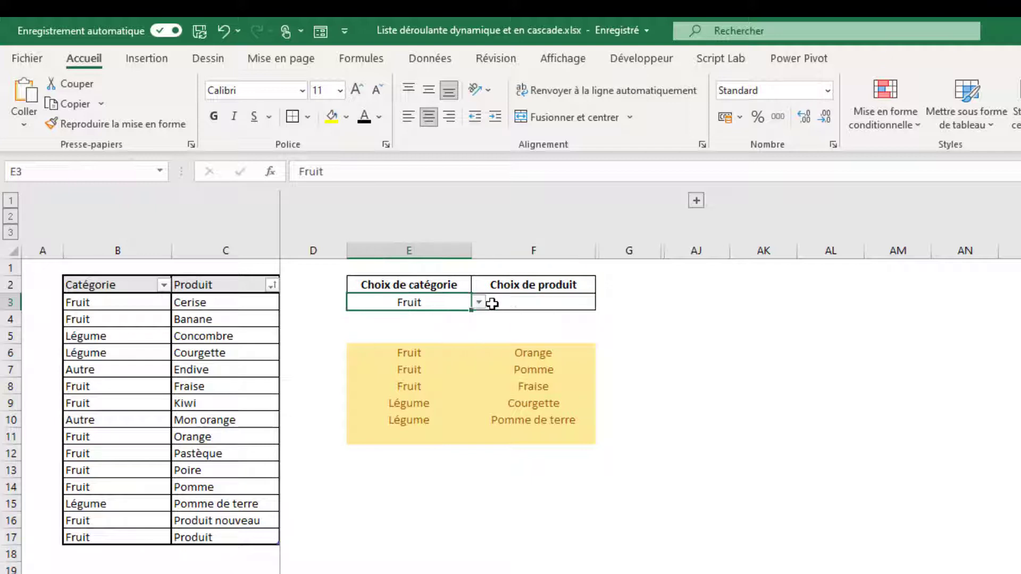
pyautogui.click(478, 302)
pyautogui.click(433, 337)
pyautogui.click(541, 301)
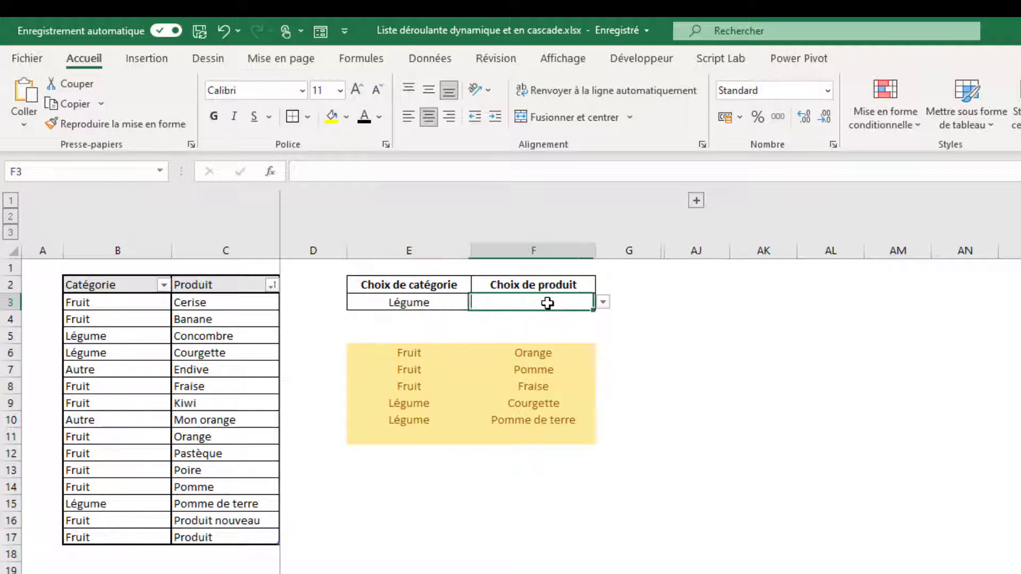
pyautogui.click(603, 302)
pyautogui.press('Escape')
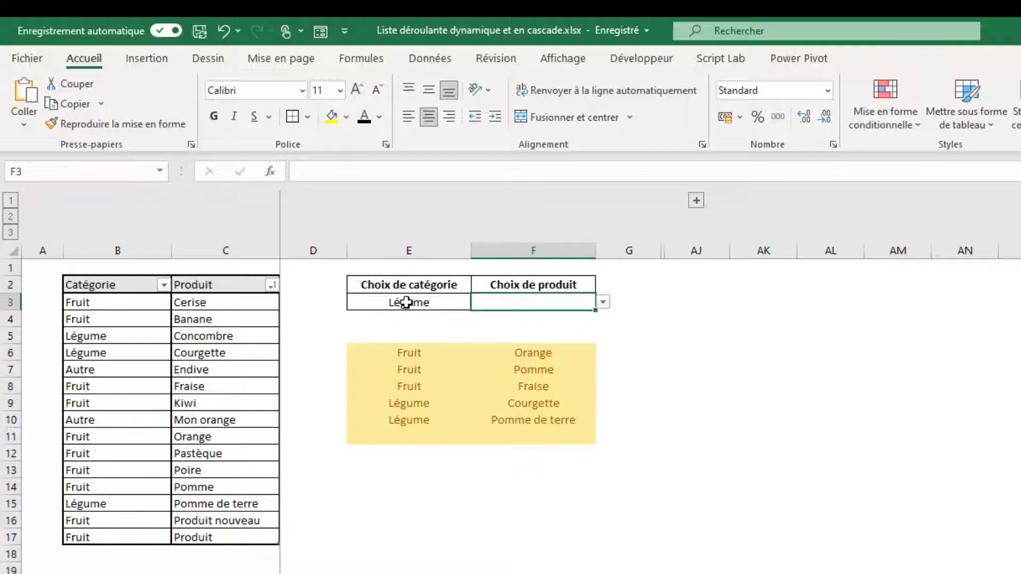
pyautogui.moveTo(542, 353); pyautogui.dragTo(536, 415)
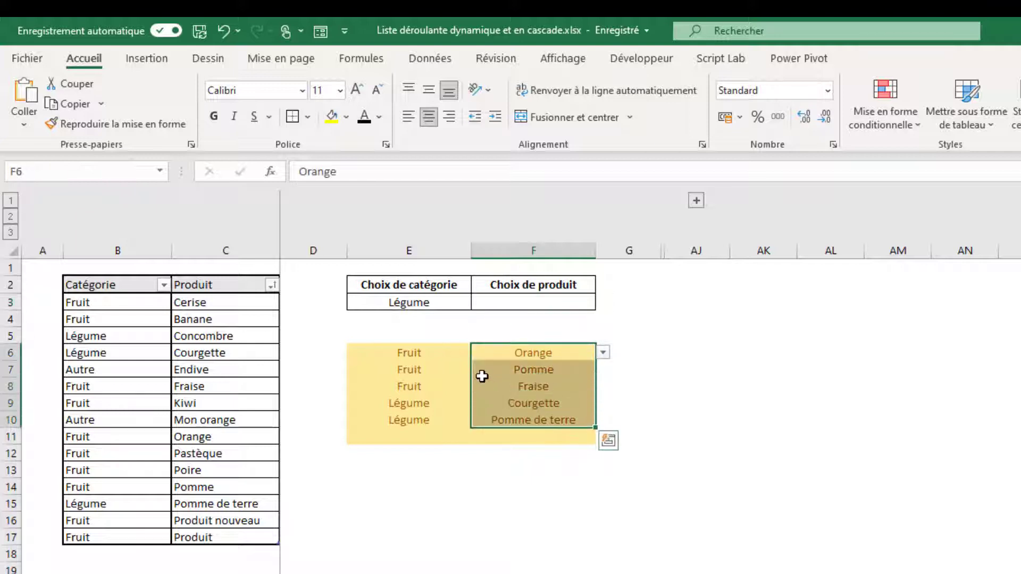
pyautogui.click(480, 376)
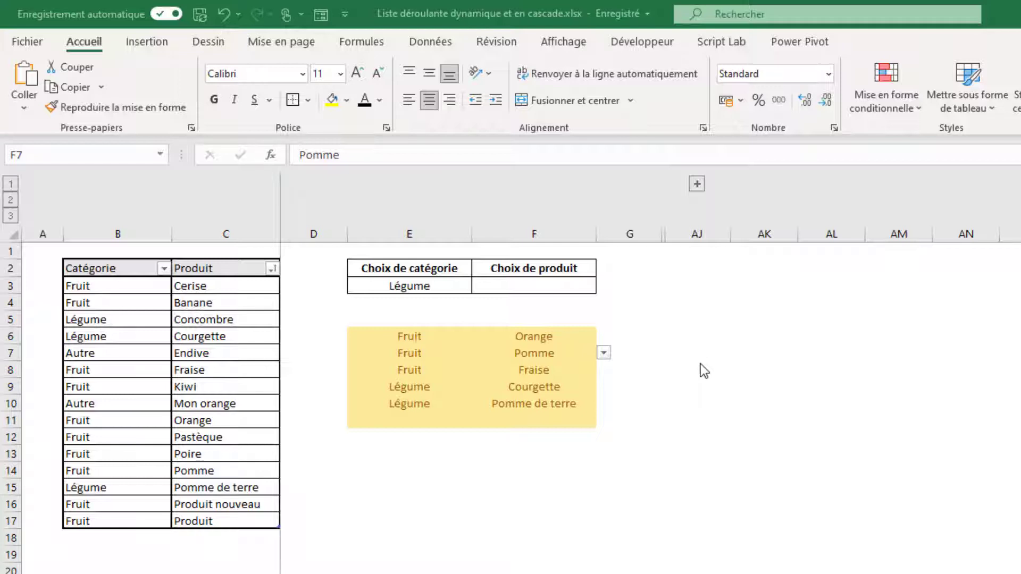
pyautogui.click(540, 340)
pyautogui.click(532, 336)
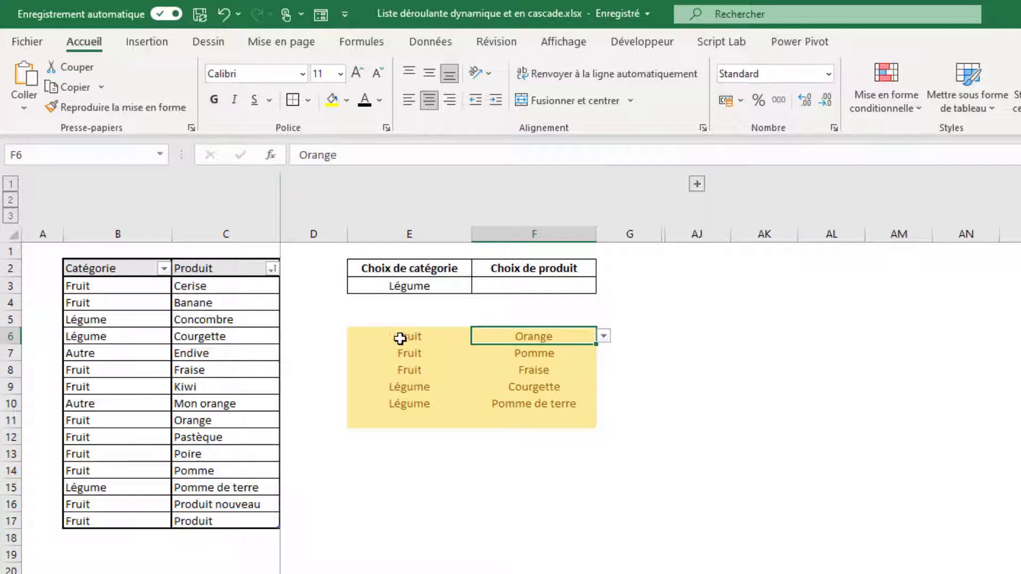
pyautogui.click(421, 337)
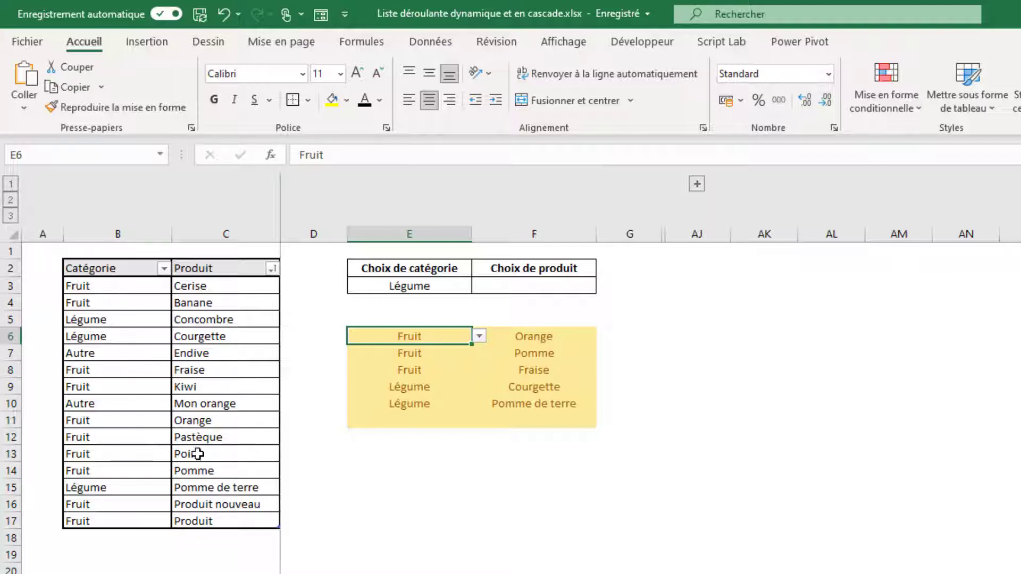
# Add "Nouvelle catégorie" in B18 directly below the product table and check the category choices in E11.
pyautogui.click(110, 537)
pyautogui.write('Nouv')
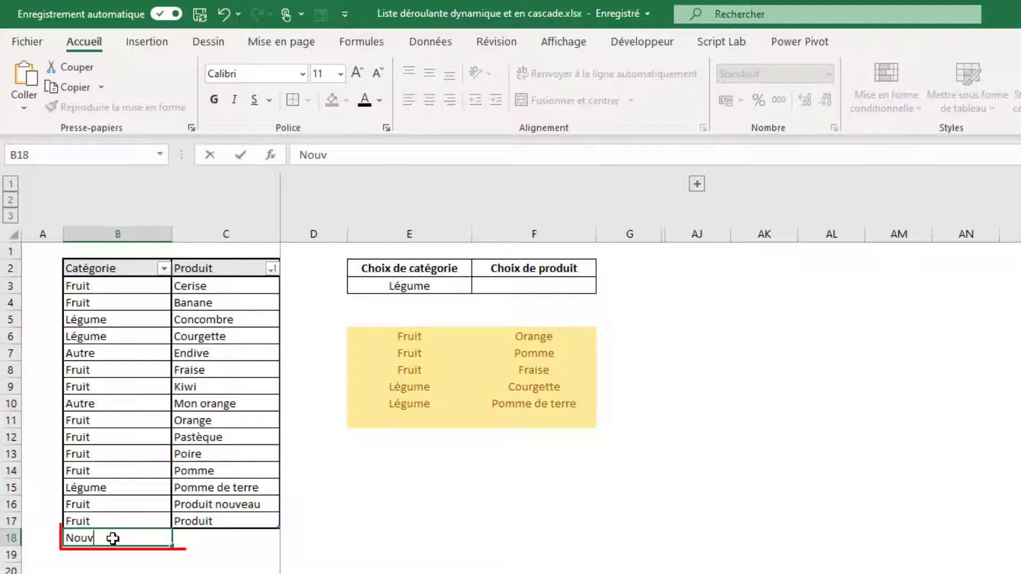
pyautogui.write('elle catégorie')
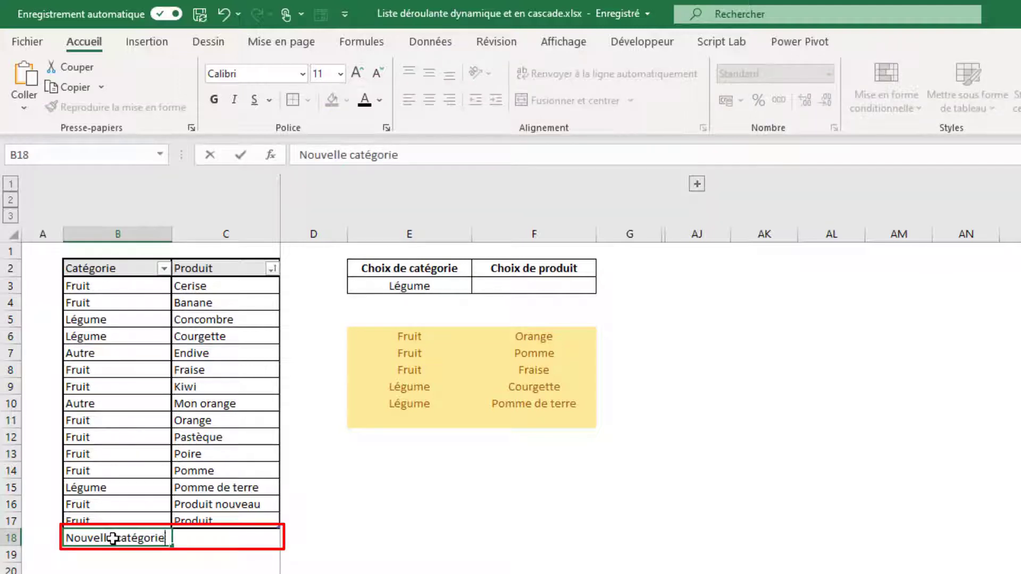
pyautogui.press('Return')
pyautogui.click(429, 420)
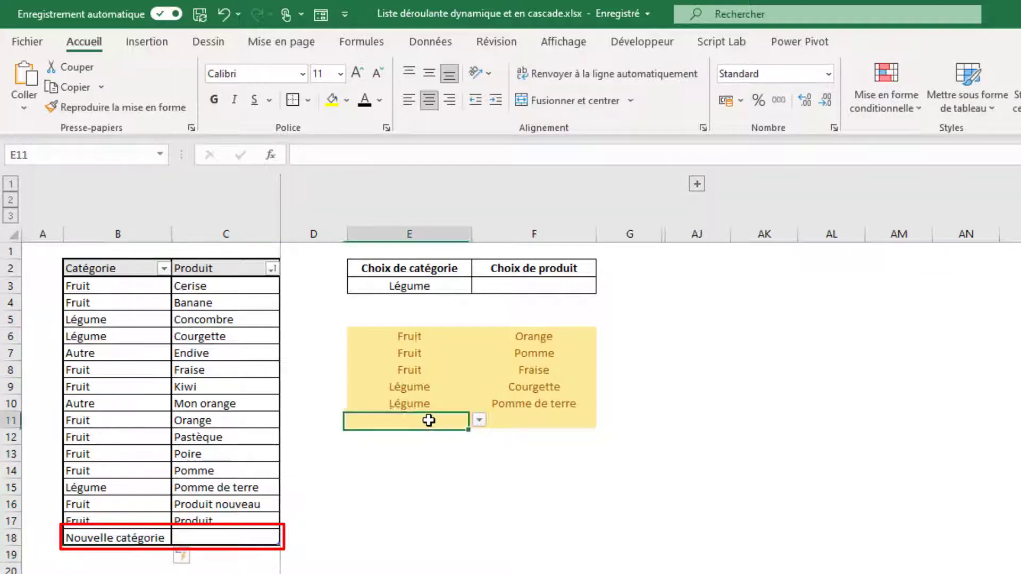
pyautogui.click(479, 420)
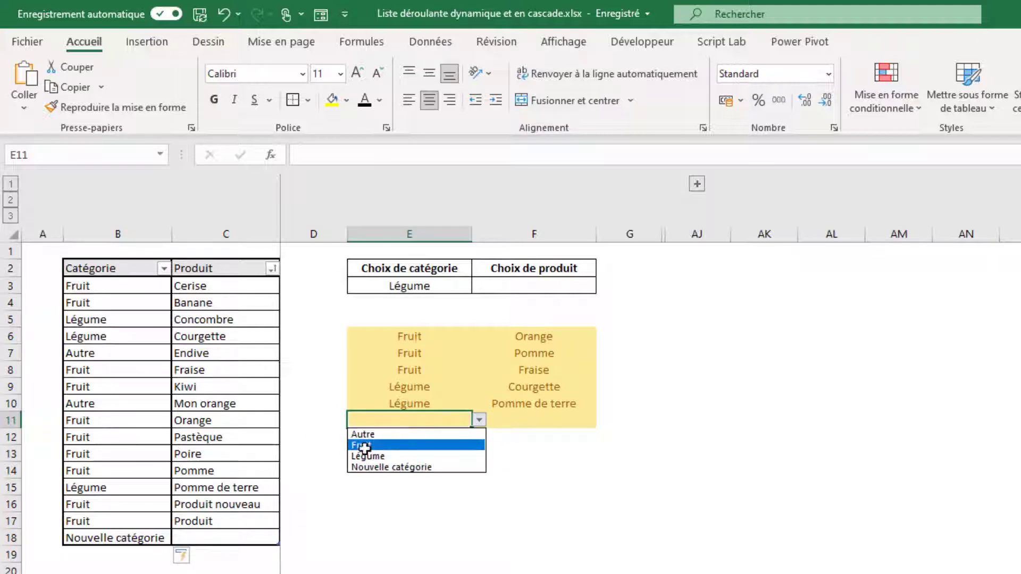
# Enter "Nouveau produit" in C18 as the product of the new category.
pyautogui.click(238, 539)
pyautogui.click(239, 538)
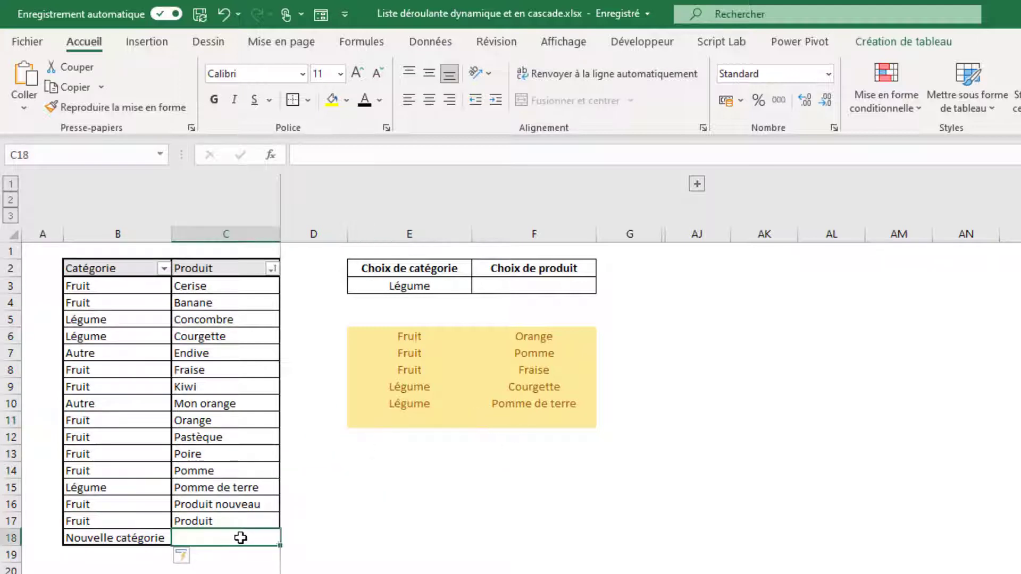
pyautogui.write('Nouveau p')
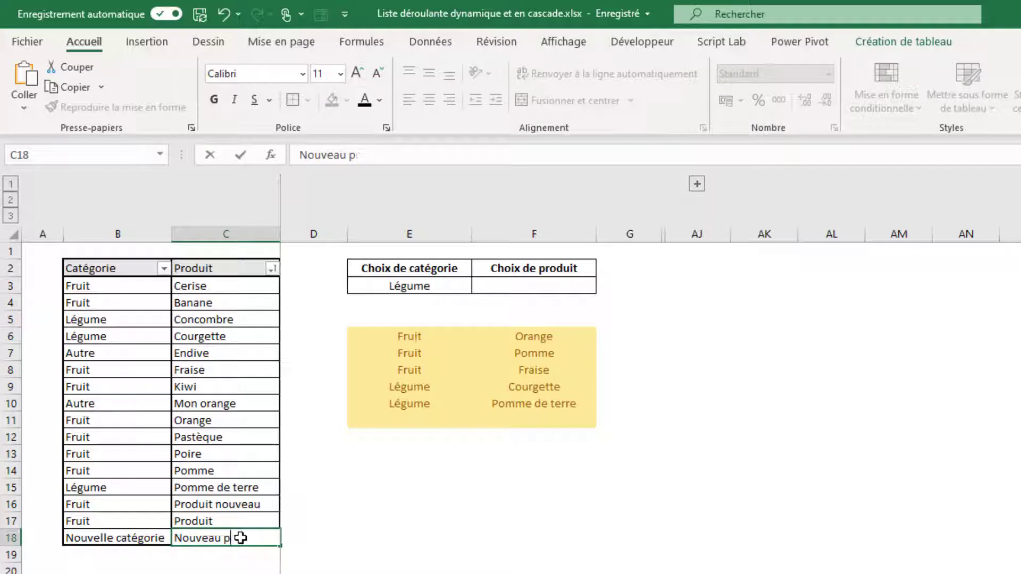
pyautogui.write('roduir')
pyautogui.press('Return')
pyautogui.click(241, 538)
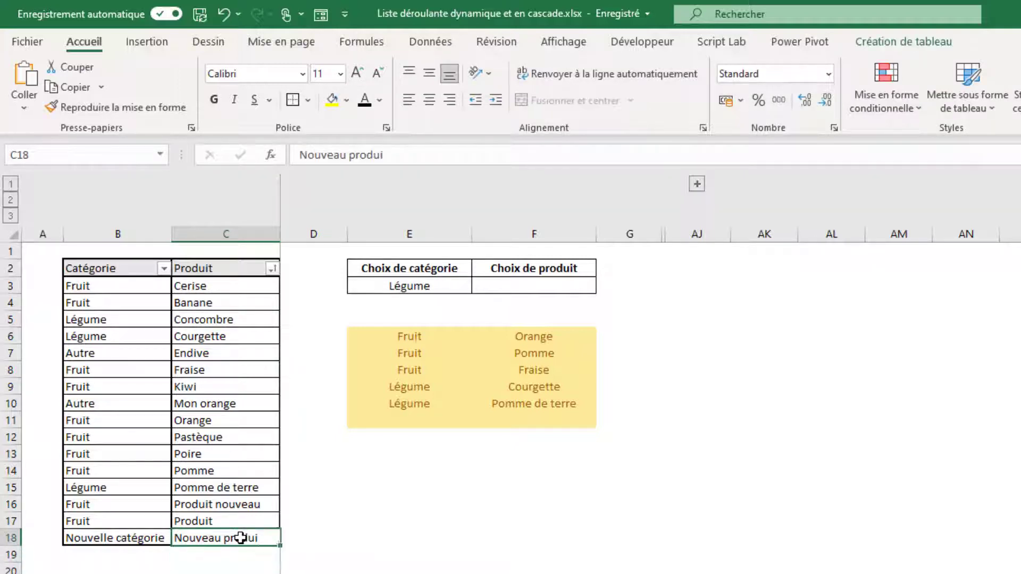
pyautogui.press('F2')
pyautogui.press('BackSpace')
pyautogui.write('t')
pyautogui.press('Return')
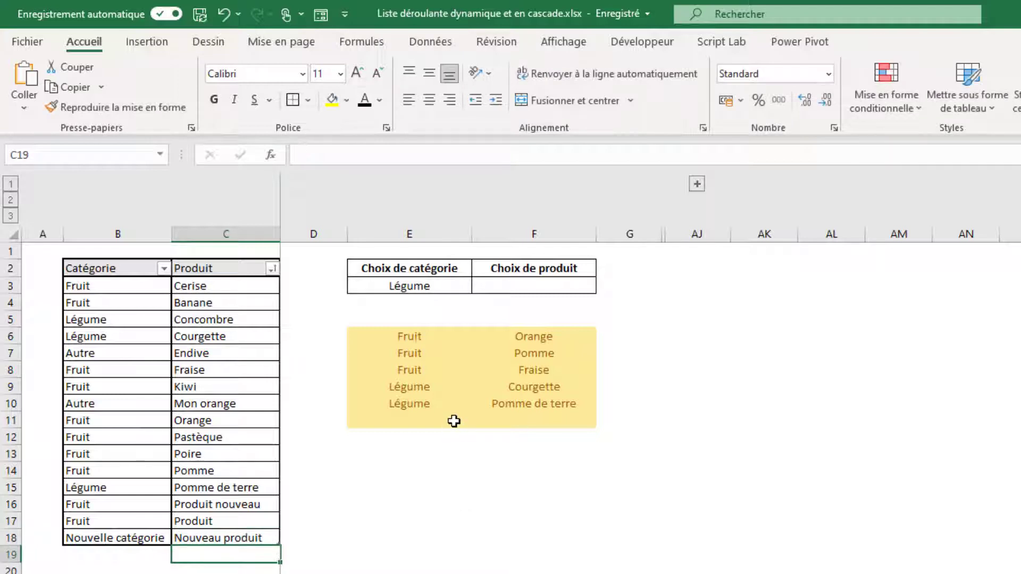
# Choose Nouvelle catégorie in E11 and check the product choices in F11.
pyautogui.click(458, 422)
pyautogui.click(479, 420)
pyautogui.click(424, 467)
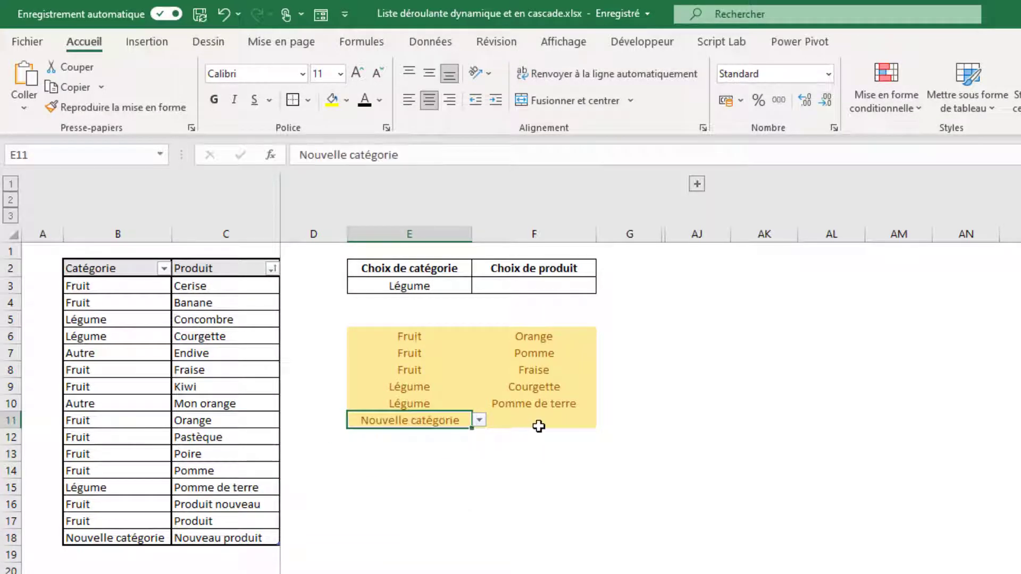
pyautogui.click(537, 424)
pyautogui.click(605, 421)
pyautogui.click(604, 420)
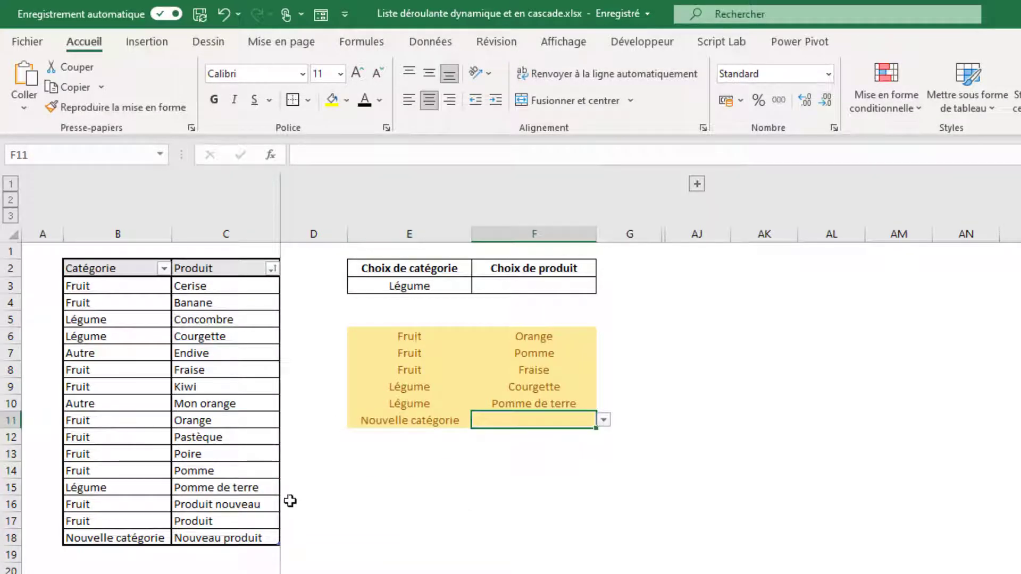
# Undo the test entries in E11 and in row 18 of the product table.
pyautogui.click(202, 542)
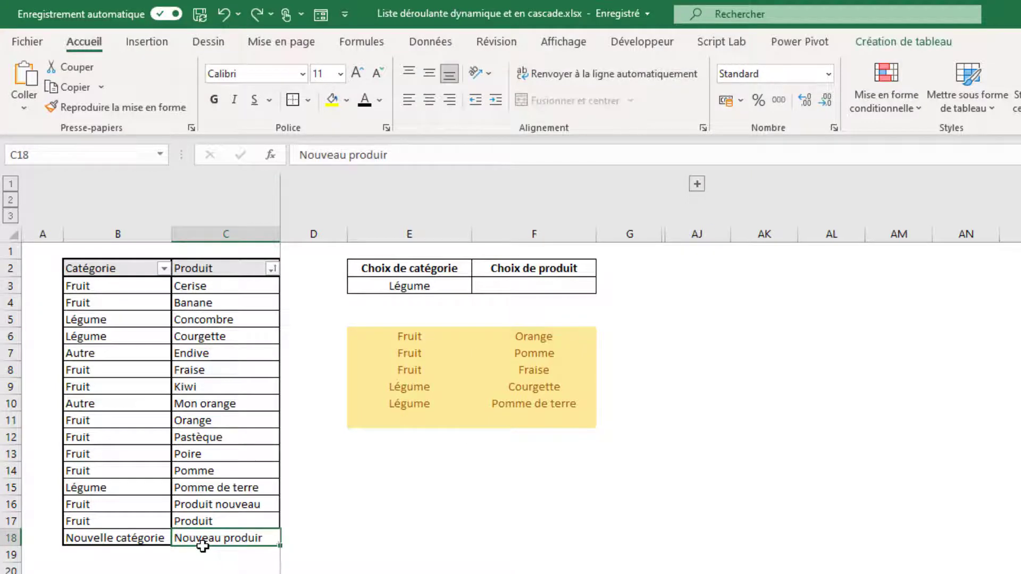
pyautogui.hotkey('ctrl', 'z')
pyautogui.hotkey('ctrl', 'z')
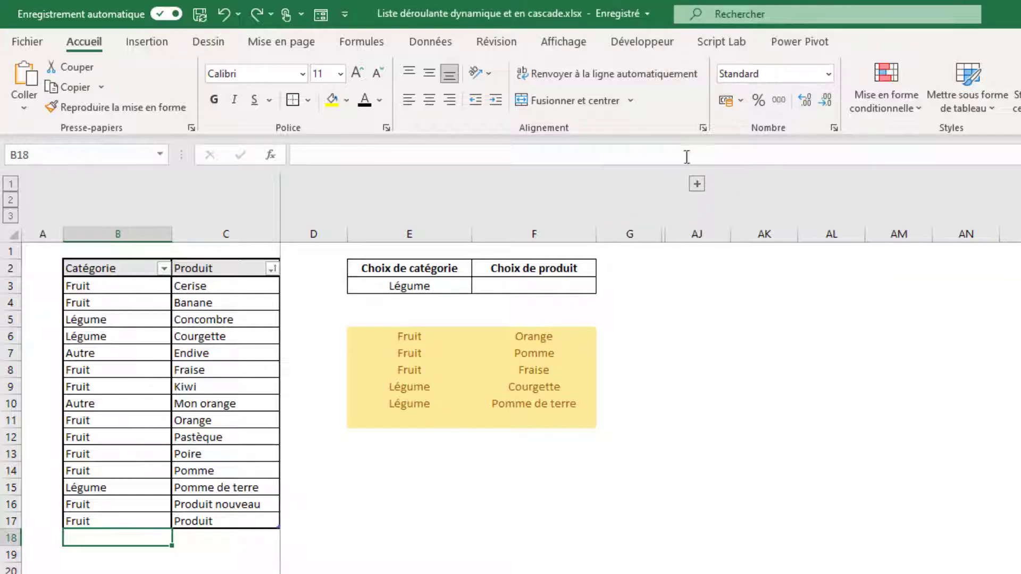
# Expand the grouped columns to reveal helper columns H and I, and inspect the TRIER formula in H3.
pyautogui.click(698, 190)
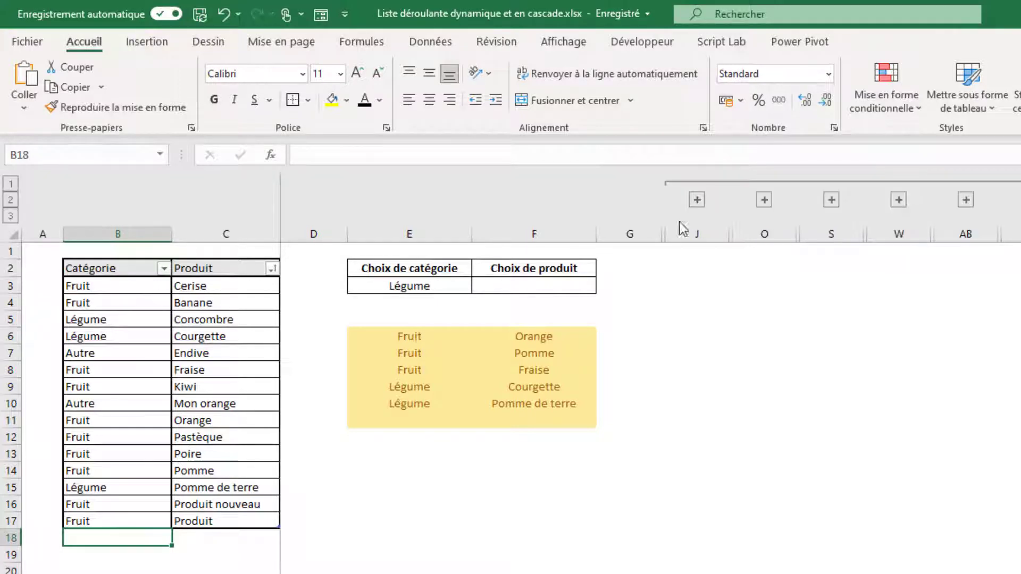
pyautogui.click(700, 202)
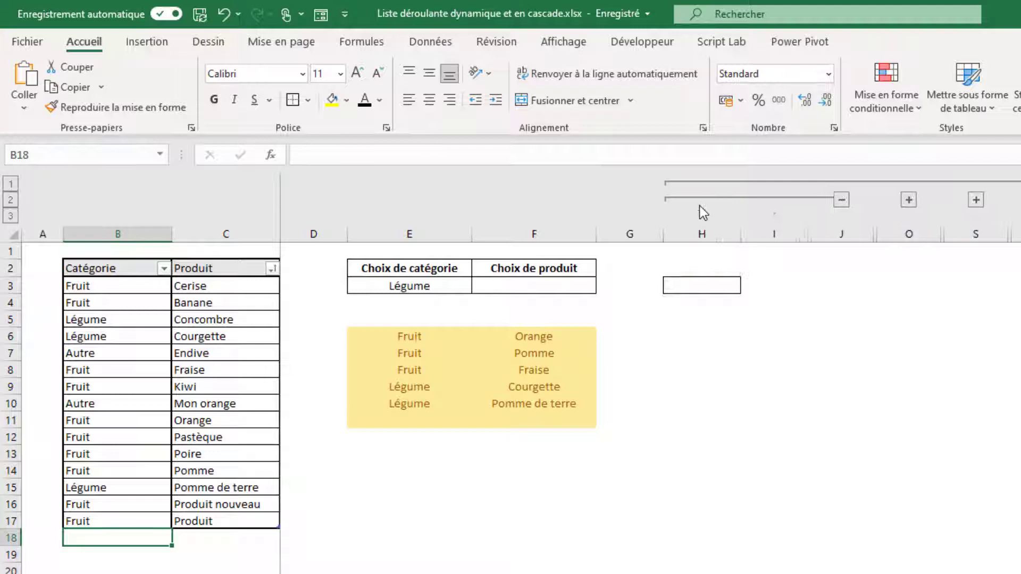
pyautogui.click(705, 285)
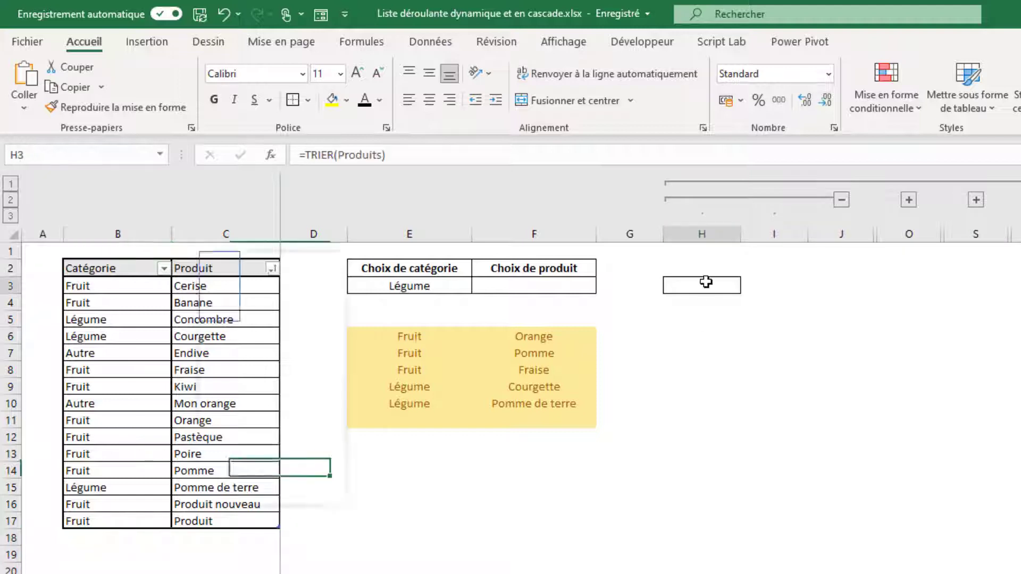
pyautogui.click(432, 149)
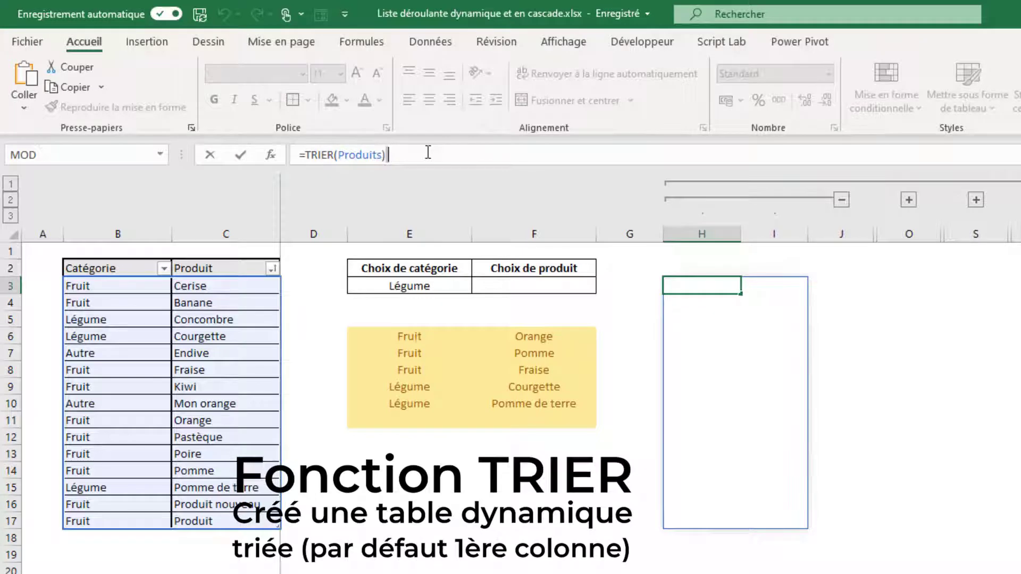
# Change the font colour of the sorted range H3:I17 to black.
pyautogui.click(710, 286)
pyautogui.hotkey('shift', 'Right')
pyautogui.hotkey('ctrl', 'shift', 'Down')
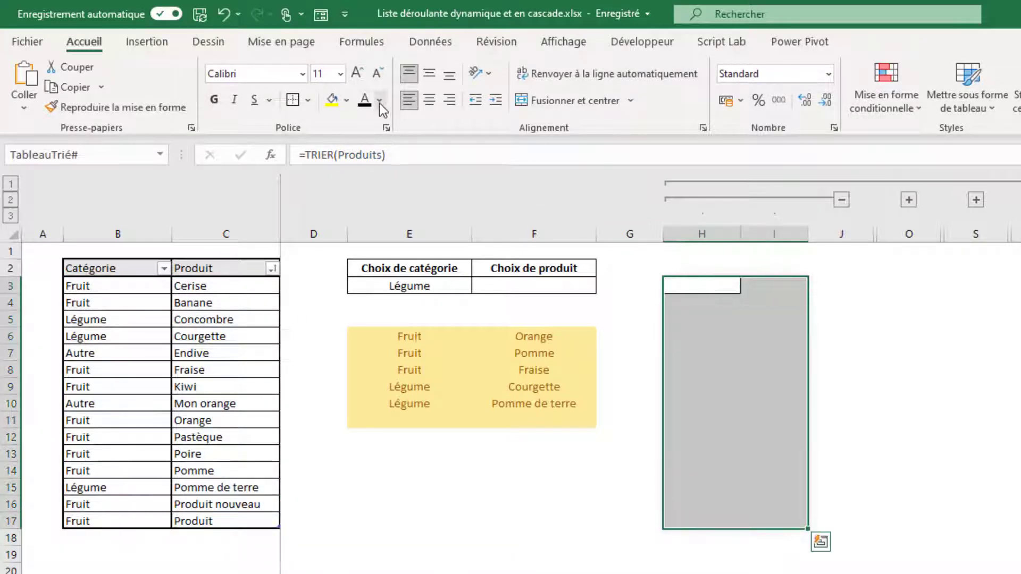
pyautogui.moveTo(803, 463); pyautogui.dragTo(774, 353)
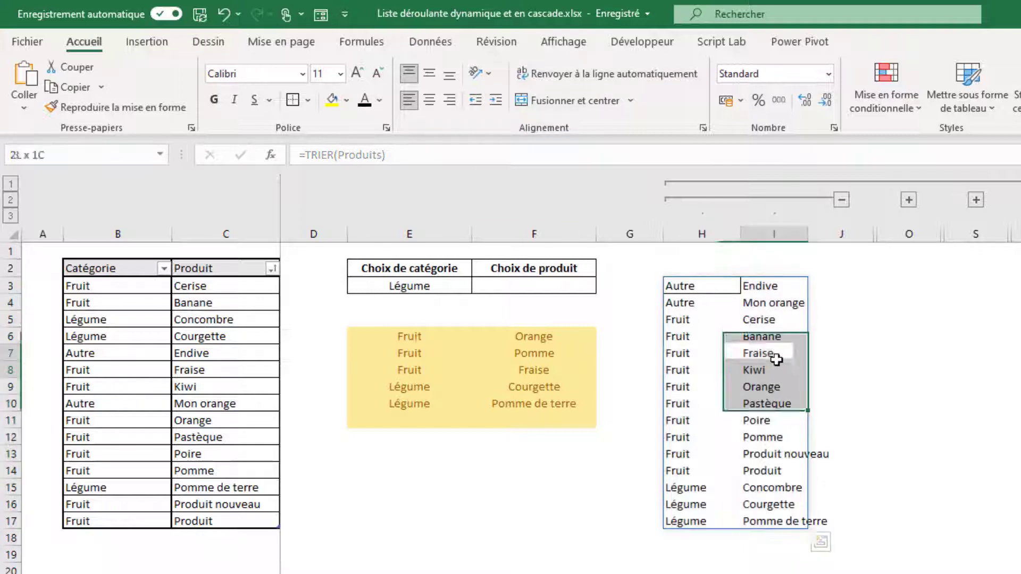
# Select the whole sorted table that spills from H3 and inspect its range name.
pyautogui.click(699, 284)
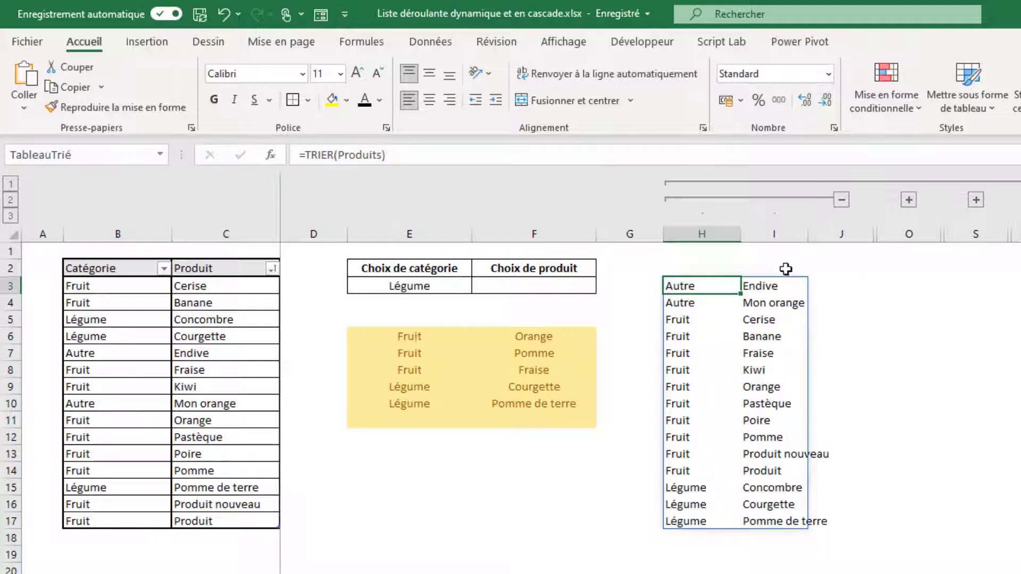
pyautogui.click(776, 285)
pyautogui.press('Left')
pyautogui.press('Right')
pyautogui.press('Left')
pyautogui.hotkey('ctrl', 'a')
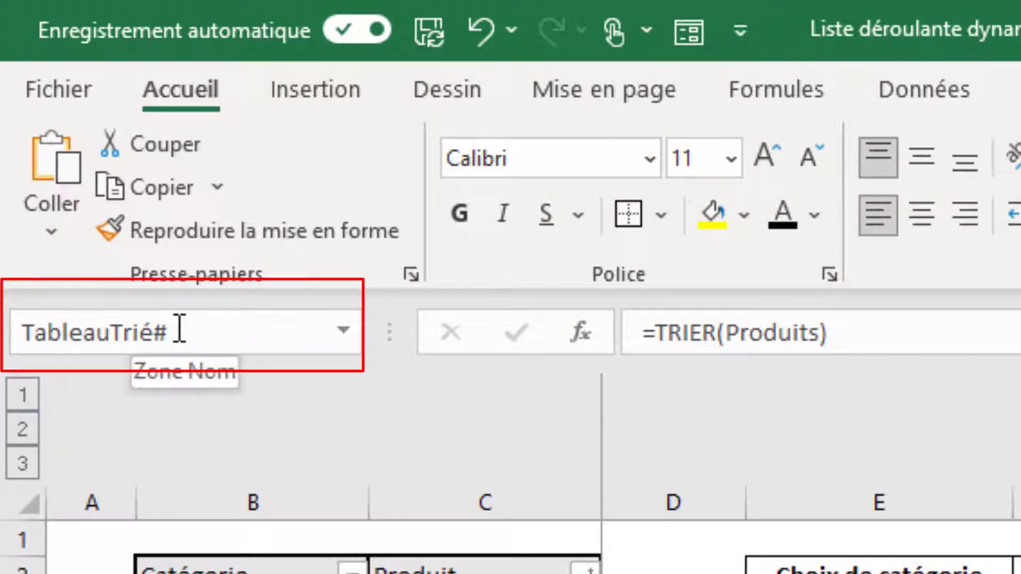
pyautogui.click(179, 330)
pyautogui.click(180, 330)
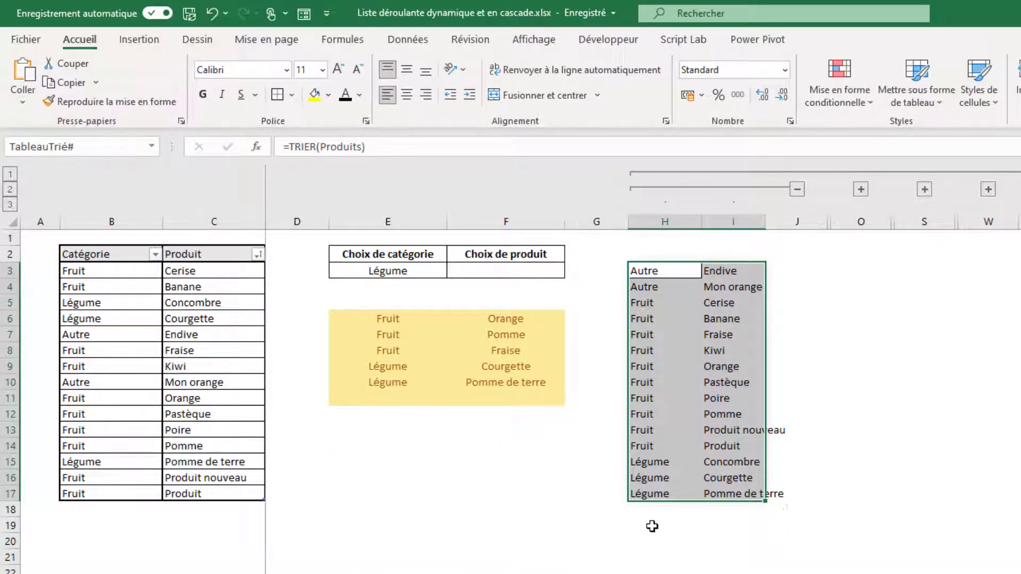
# Try the spilled-range reference =TableauTrié# in cell H20, remove its # sign and discard the formula.
pyautogui.click(659, 545)
pyautogui.write('=tab')
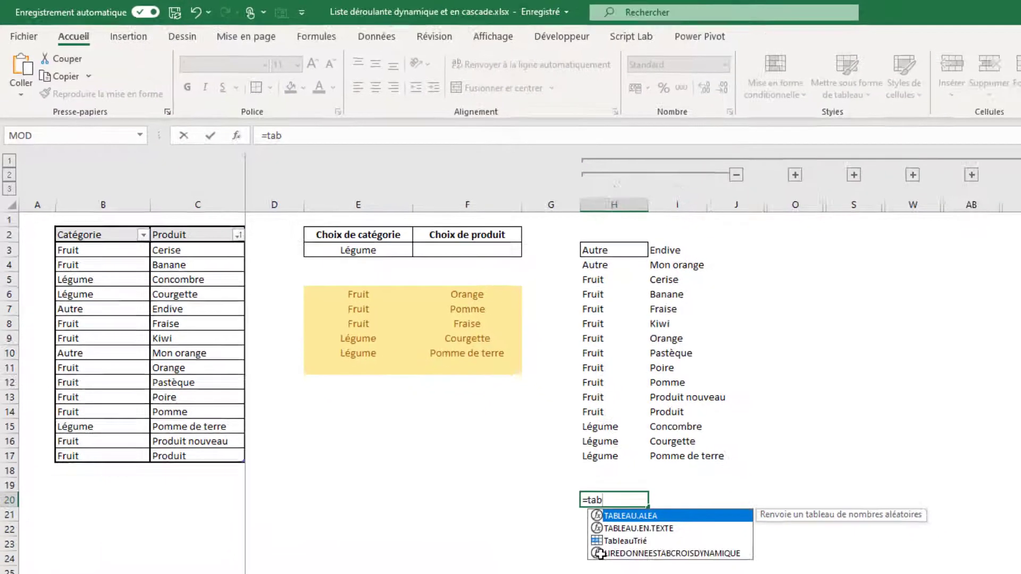
pyautogui.press('Down')
pyautogui.press('Down')
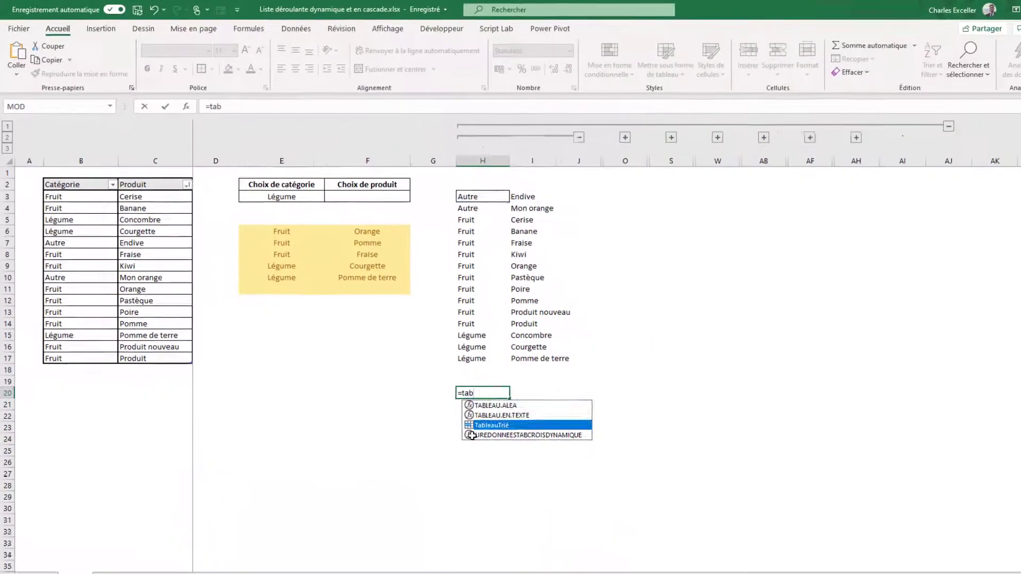
pyautogui.press('Tab')
pyautogui.write('#')
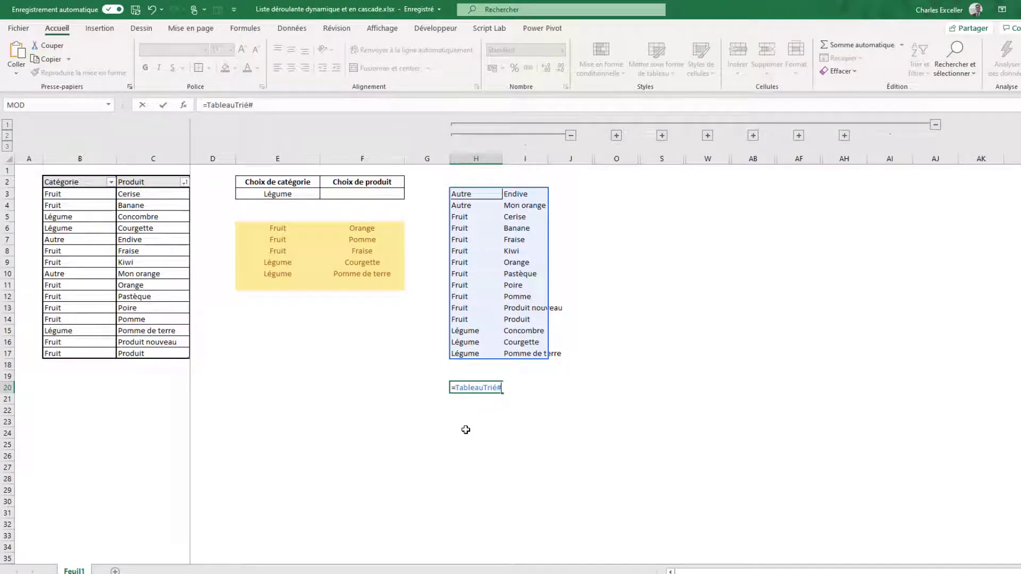
pyautogui.press('BackSpace')
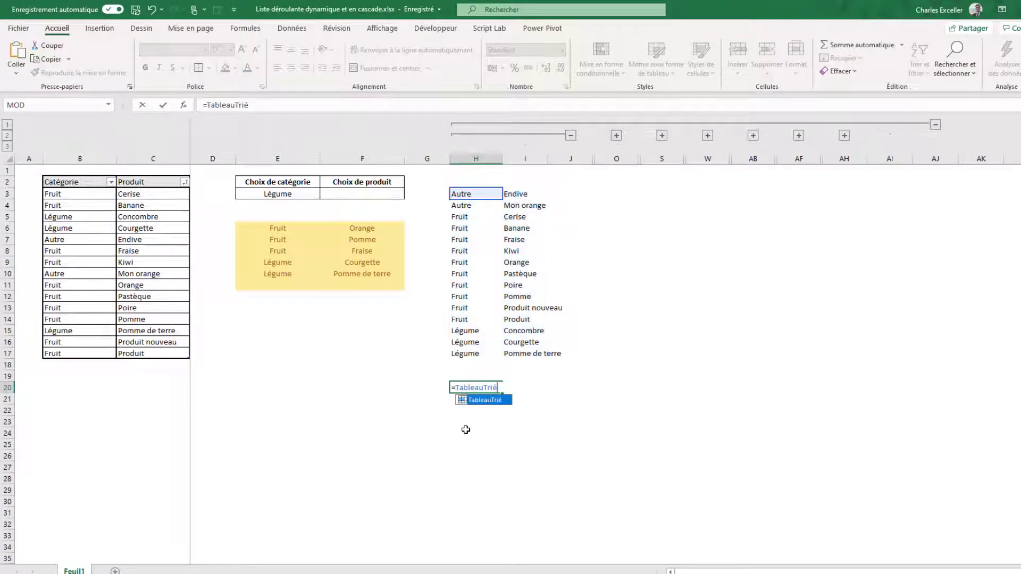
pyautogui.press('BackSpace')
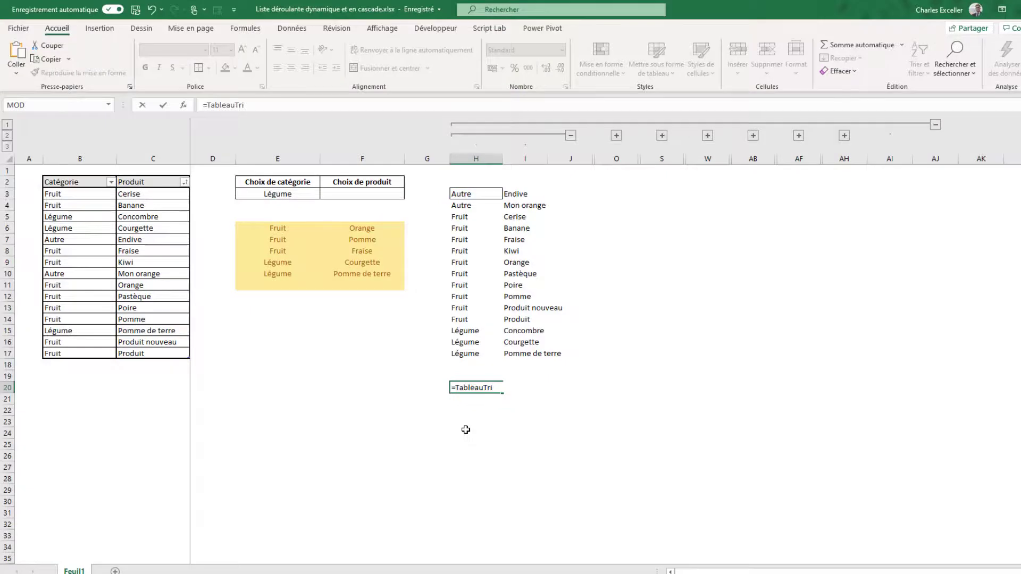
pyautogui.press('Escape')
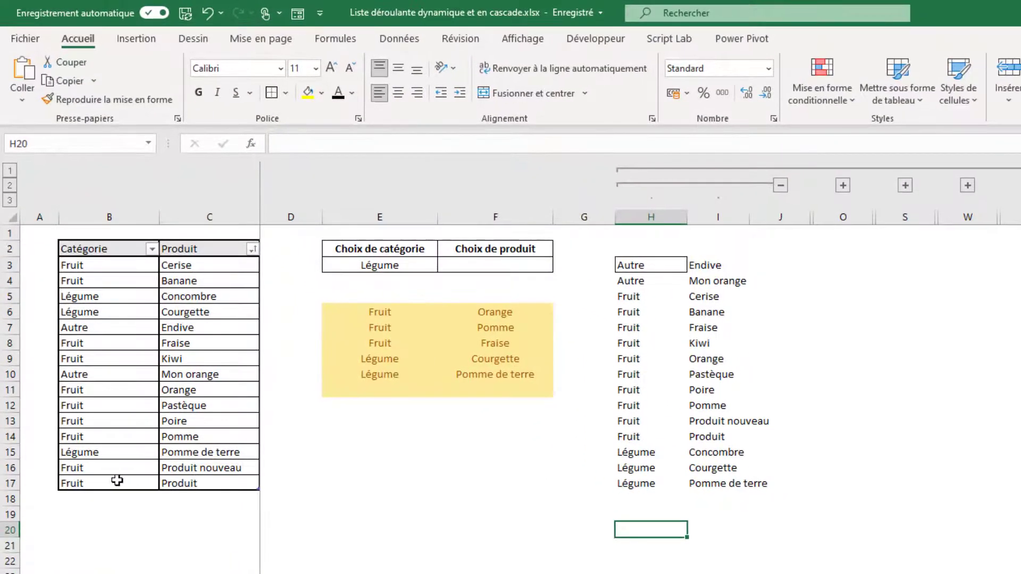
# Change the category in cell B17 of the product table to Légume.
pyautogui.click(117, 480)
pyautogui.write('Légume')
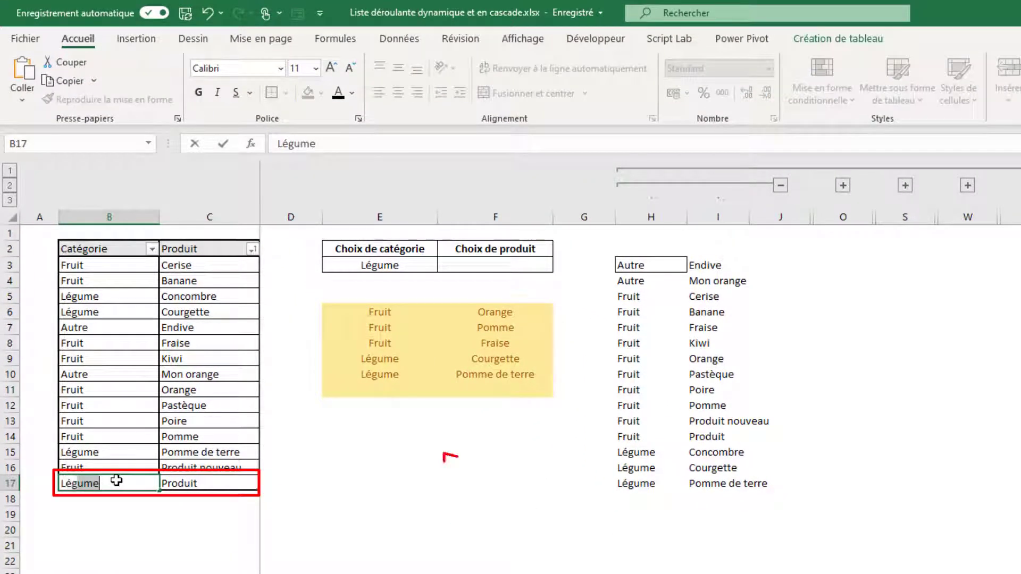
pyautogui.press('Return')
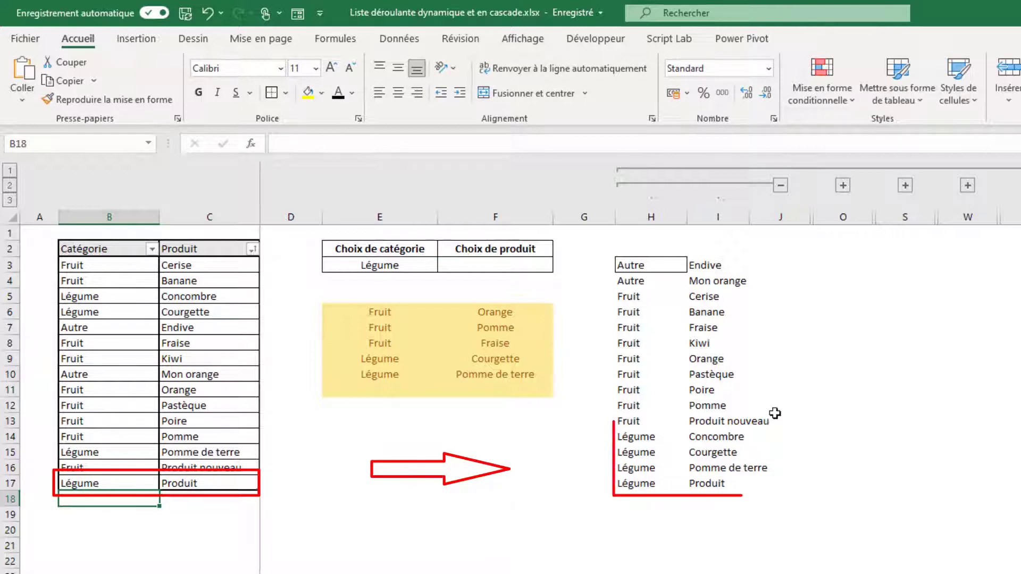
# Set the category in cell B17 of the product table back to Fruit.
pyautogui.click(95, 483)
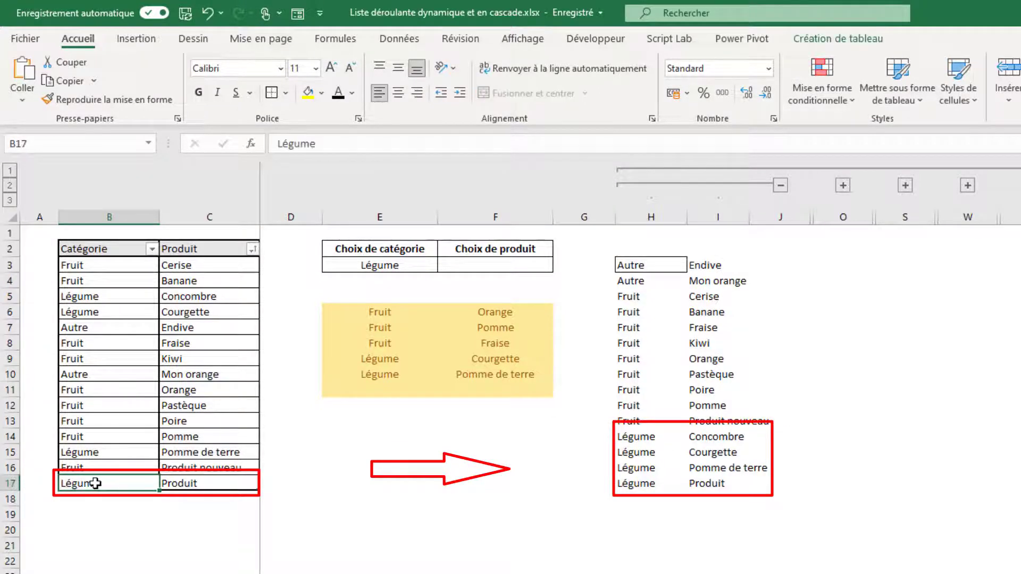
pyautogui.write('Fui')
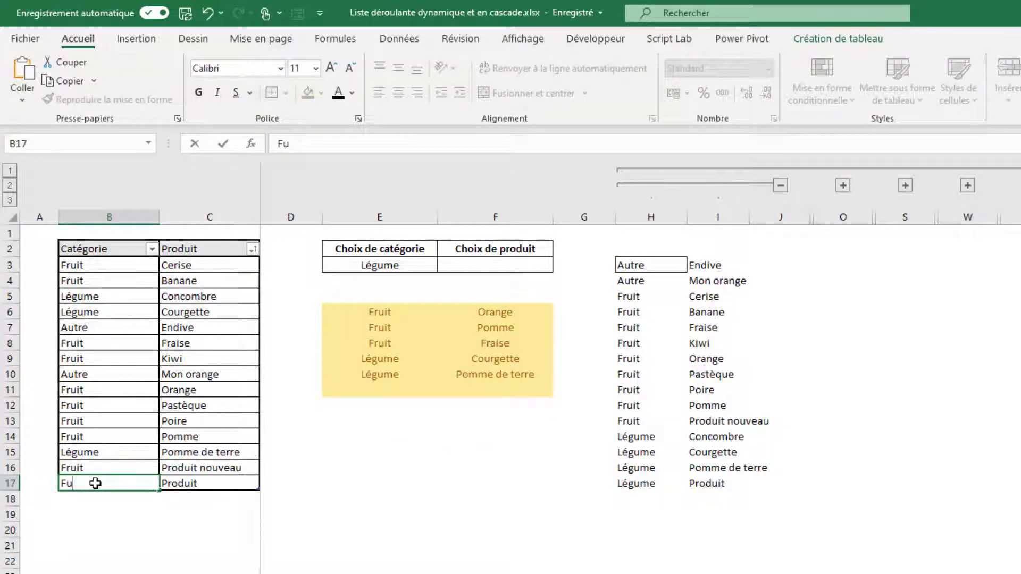
pyautogui.press('BackSpace')
pyautogui.write('ruit')
pyautogui.press('Return')
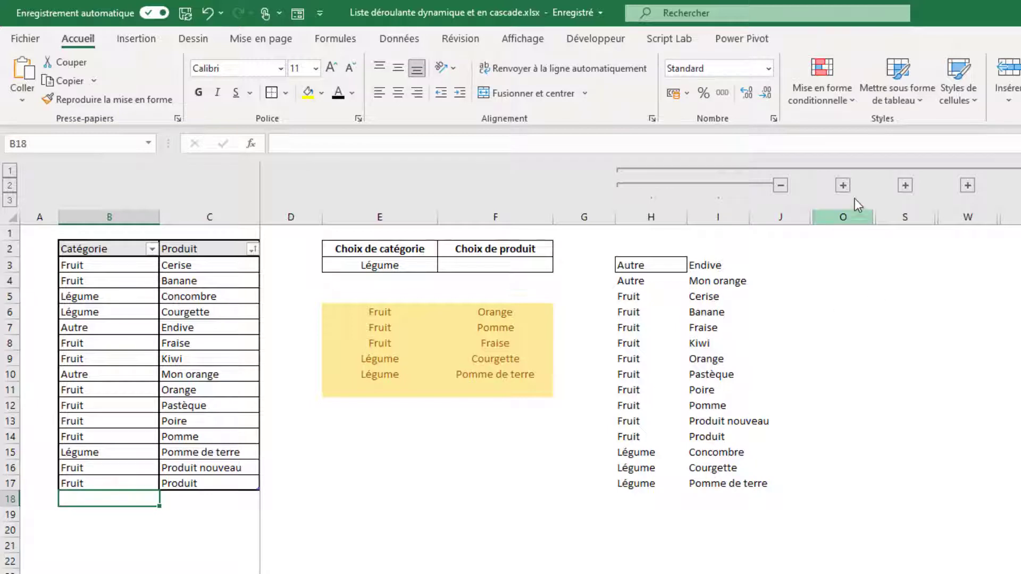
# Expand the grouped helper columns K to N and select L2 to view its formula.
pyautogui.click(843, 185)
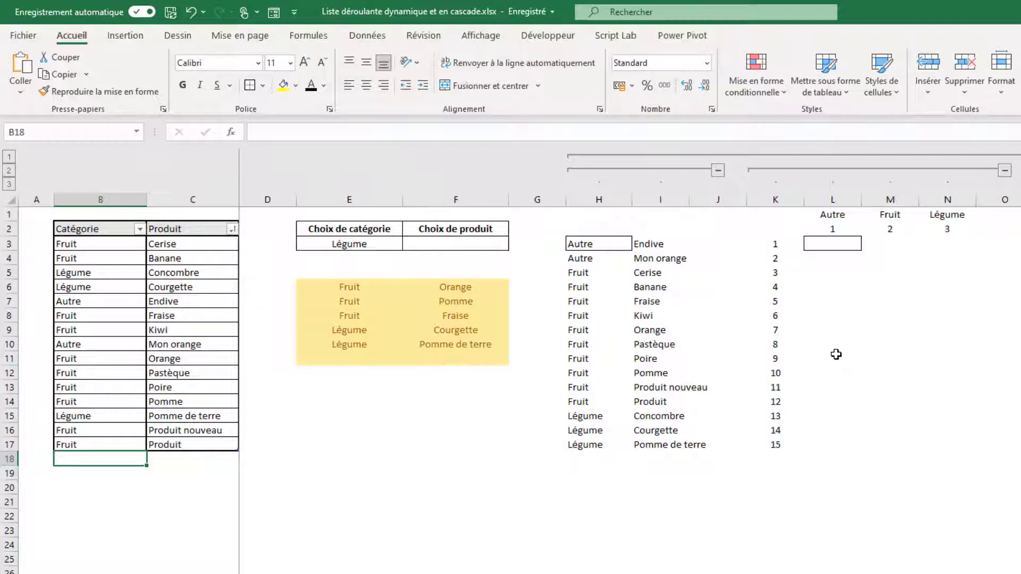
pyautogui.click(842, 229)
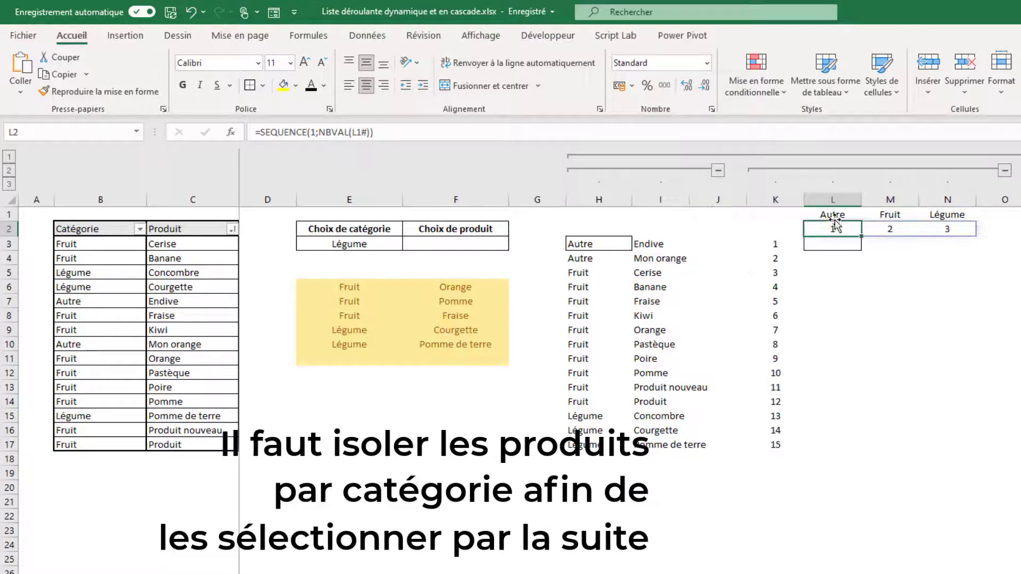
# Inspect the nested TRANSPOSE, UNIQUE and TRIER functions in the L1 formula and leave it as it is.
pyautogui.click(833, 214)
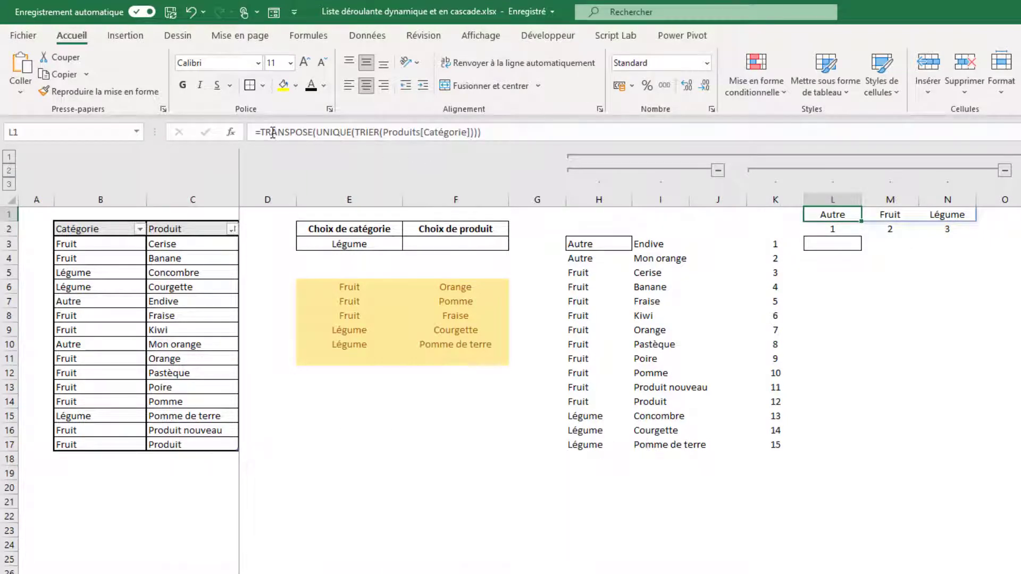
pyautogui.click(285, 131)
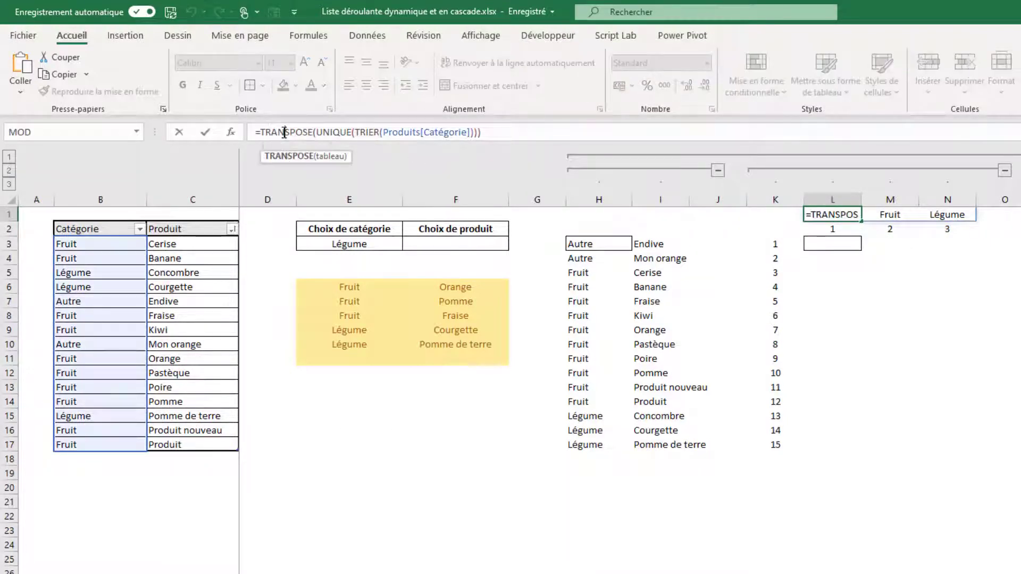
pyautogui.click(333, 132)
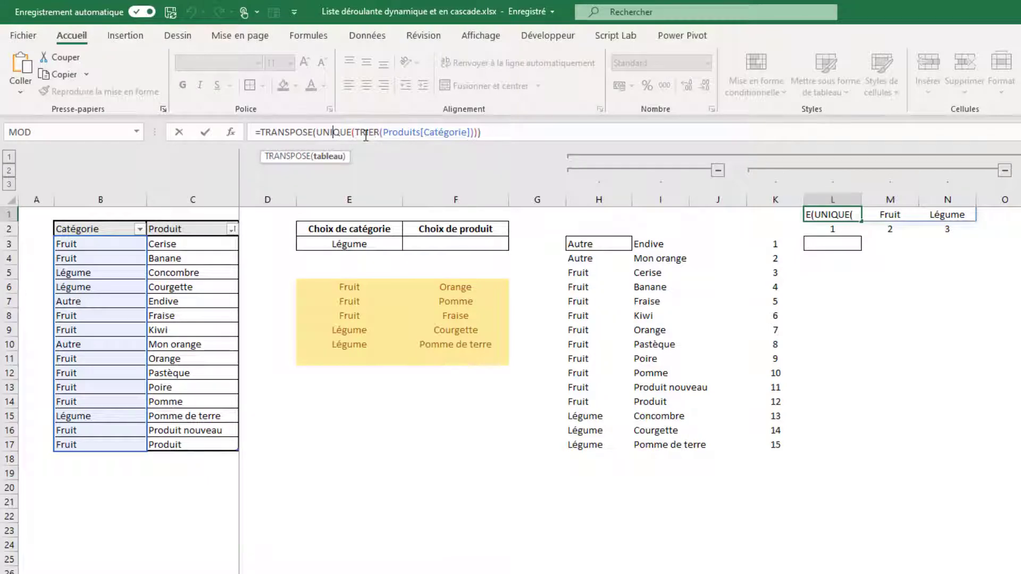
pyautogui.click(363, 132)
pyautogui.click(412, 137)
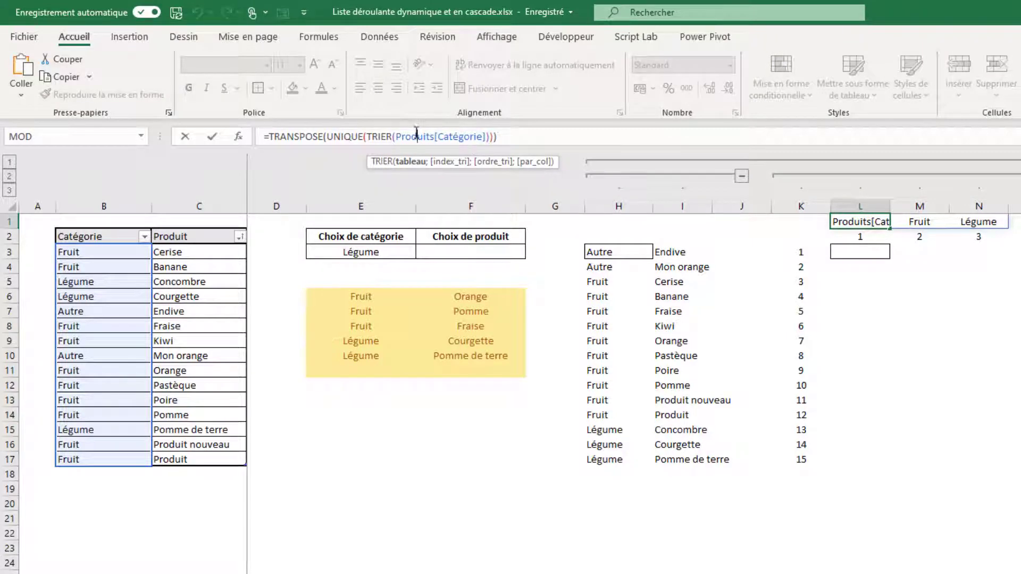
pyautogui.click(383, 138)
pyautogui.click(341, 137)
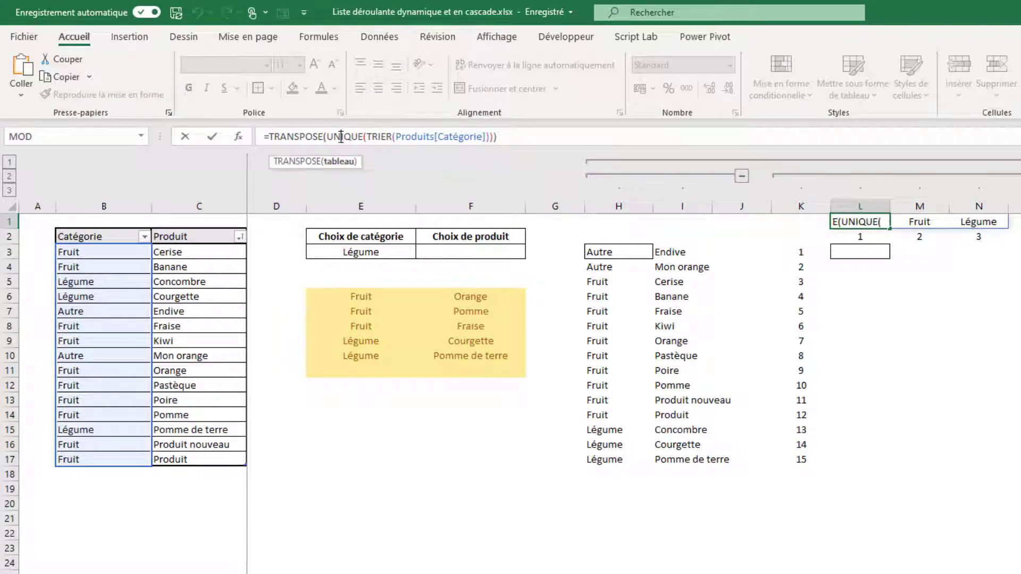
pyautogui.click(299, 137)
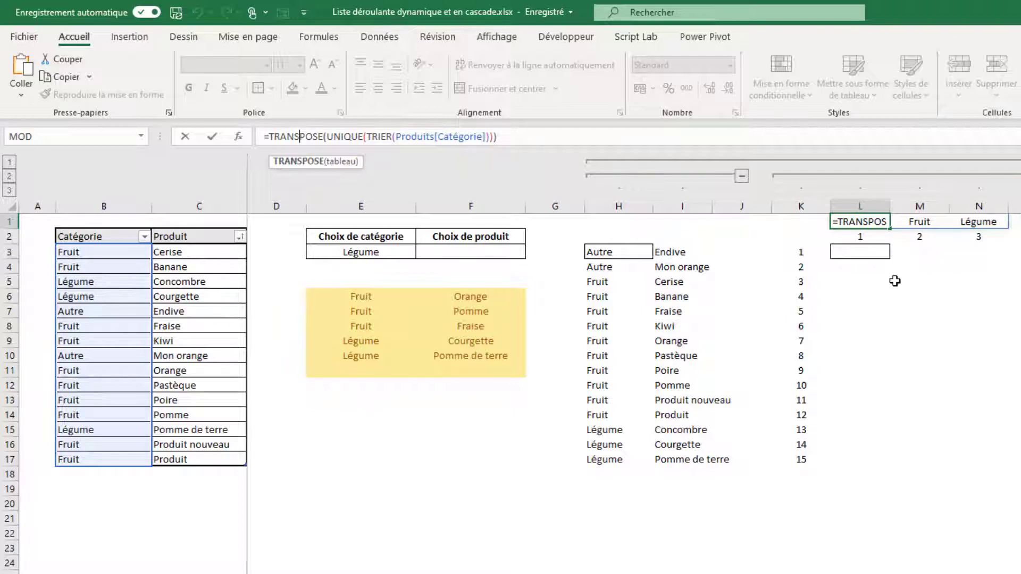
pyautogui.hotkey('ctrl', 'Return')
# Inspect the SEQUENCE formulas that number the categories in L2 and the product rows in K3.
pyautogui.click(864, 235)
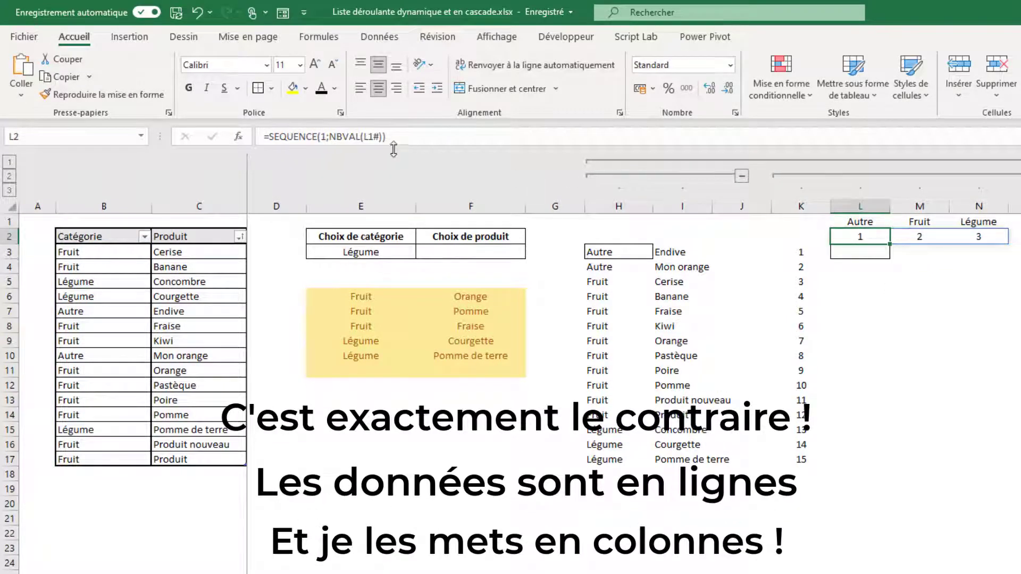
pyautogui.click(446, 137)
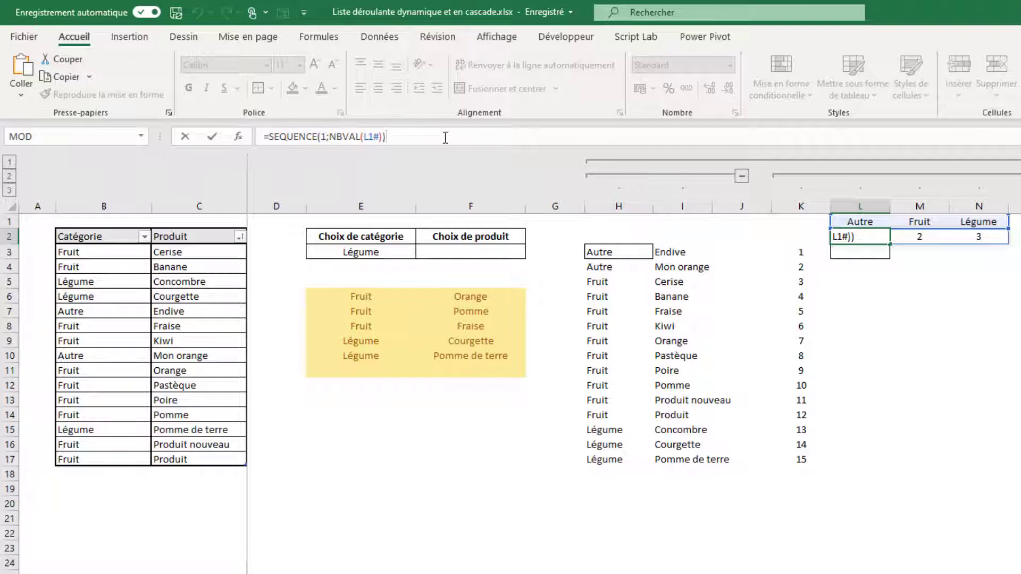
pyautogui.press('Return')
pyautogui.press('Left')
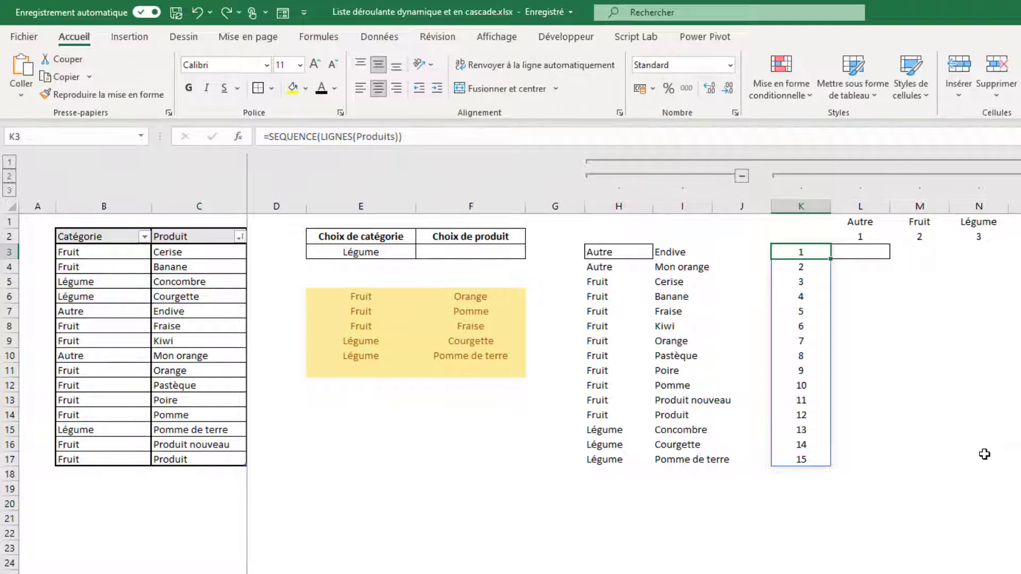
# Examine the INDEX arguments in the L3 formula: the TableauTrié# matrix, the K3# row numbers and column 1.
pyautogui.click(867, 253)
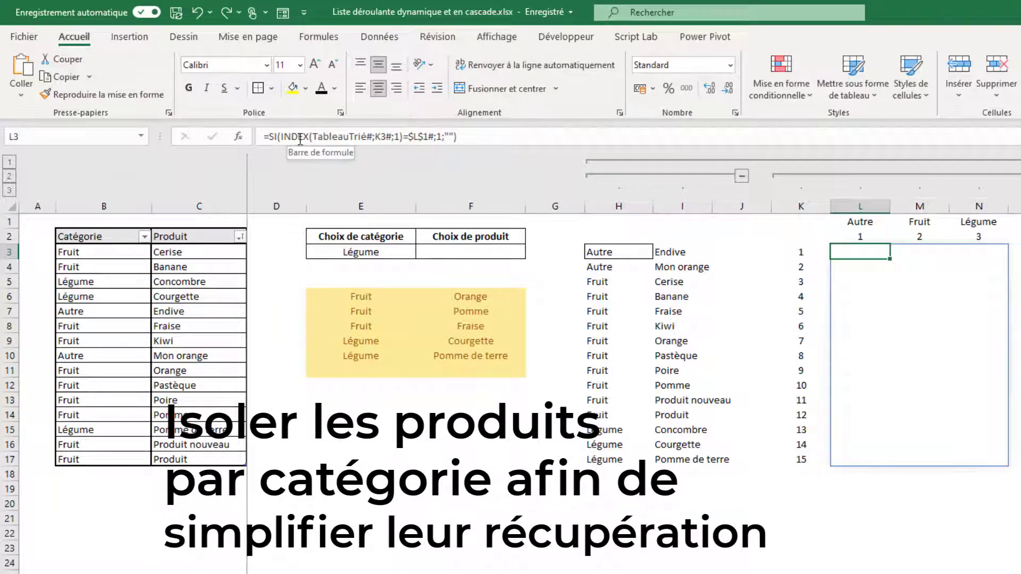
pyautogui.click(367, 139)
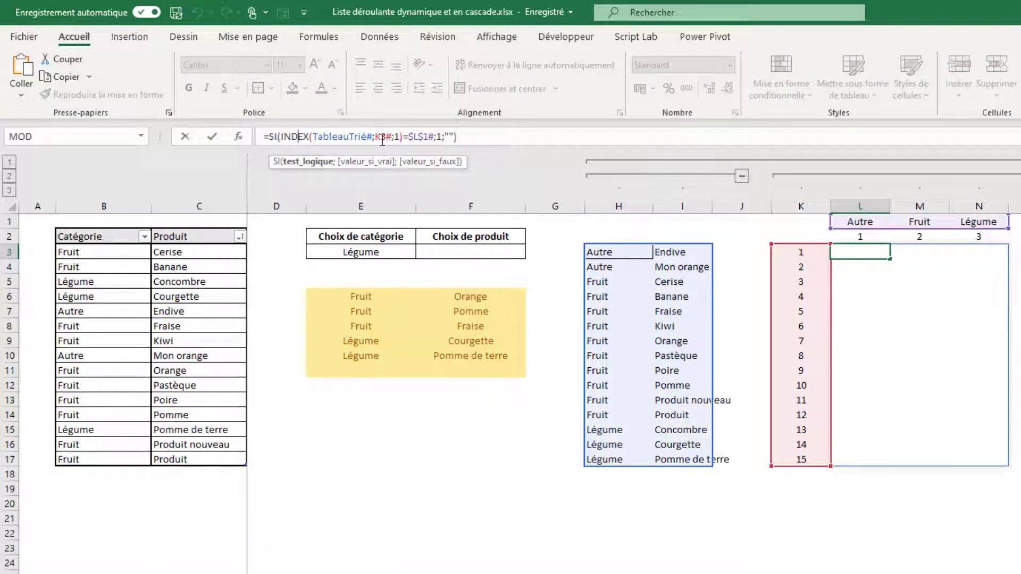
pyautogui.click(294, 136)
pyautogui.click(341, 136)
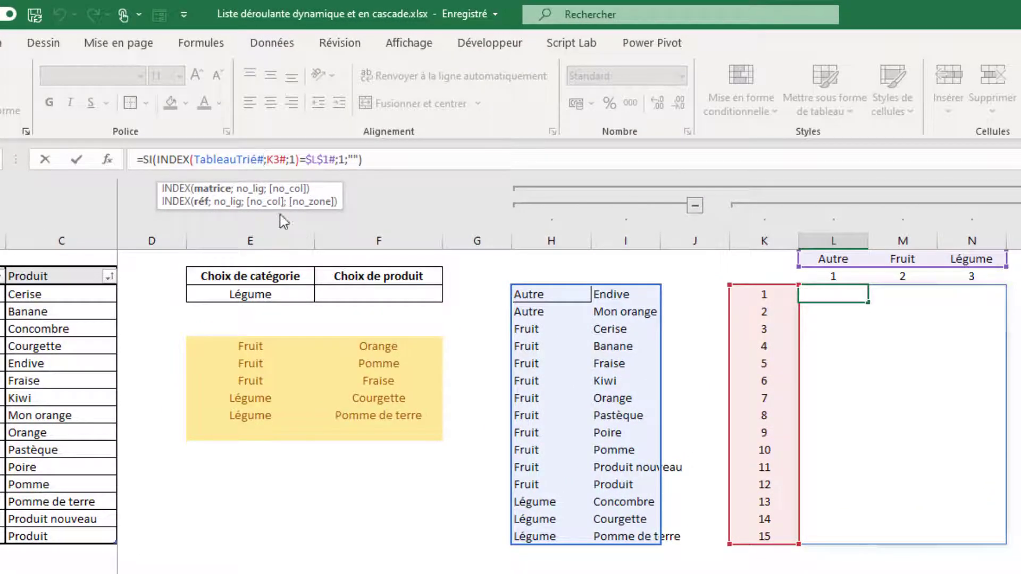
pyautogui.click(213, 189)
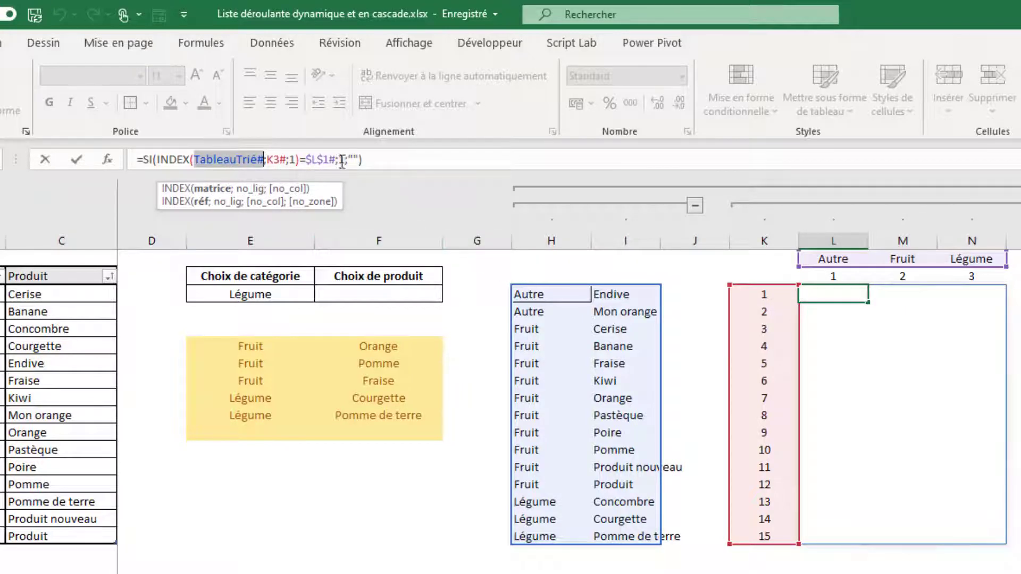
pyautogui.click(278, 159)
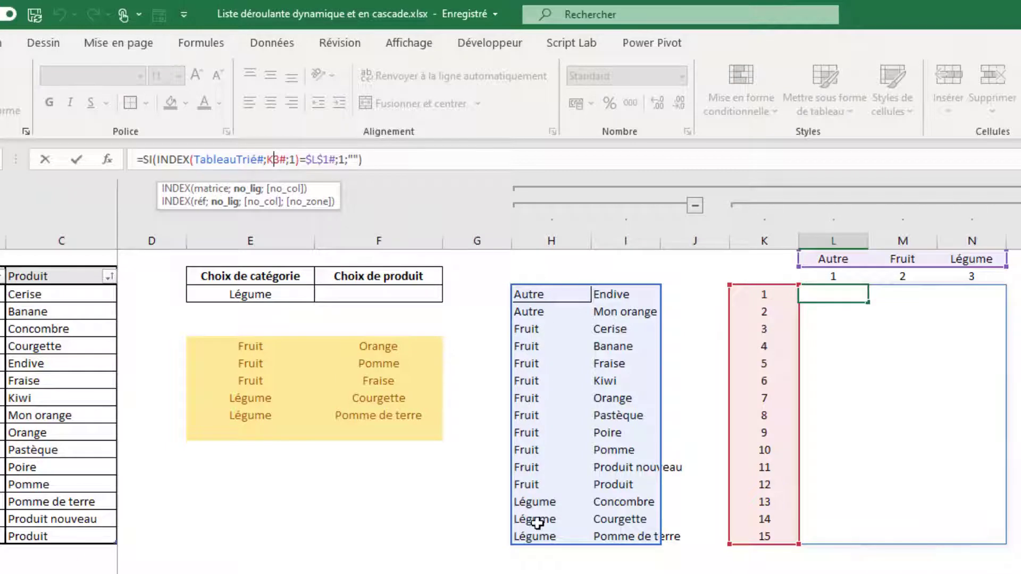
pyautogui.click(298, 156)
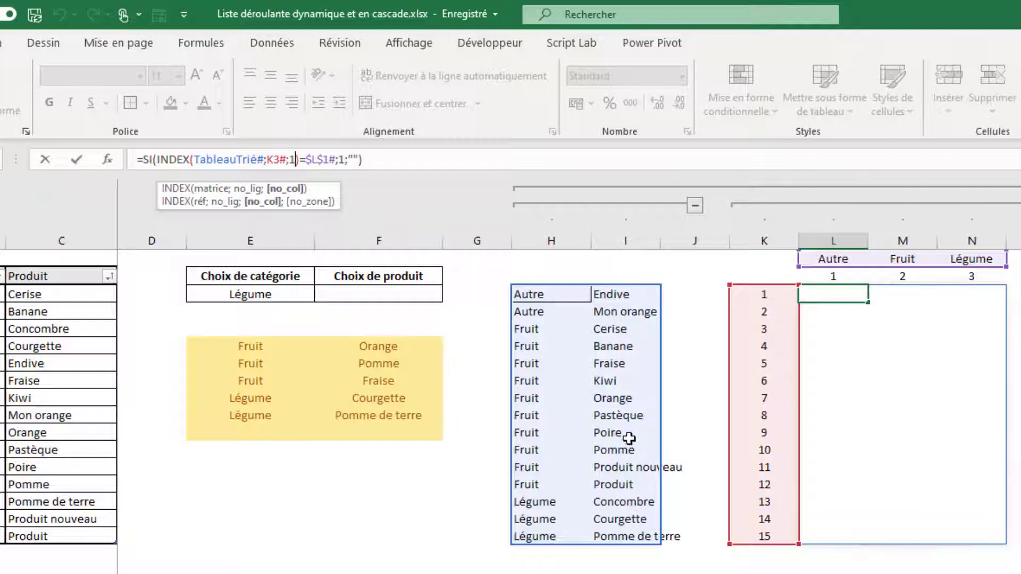
pyautogui.moveTo(643, 293); pyautogui.dragTo(654, 547)
pyautogui.click(830, 294)
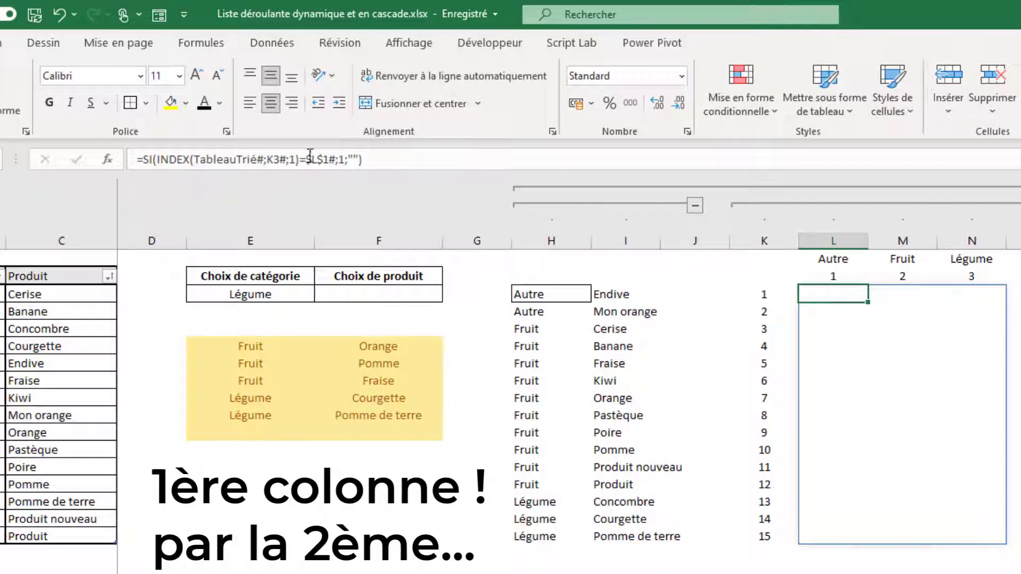
# Examine how the L3 formula compares the sorted category column with the $L$1# headers, leaving the formula intact.
pyautogui.click(194, 154)
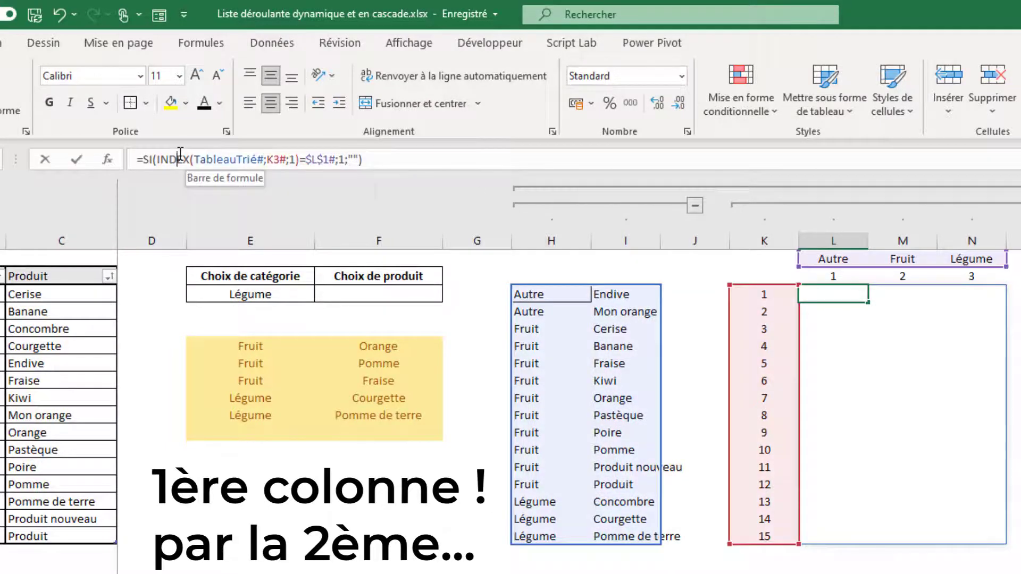
pyautogui.doubleClick(317, 159)
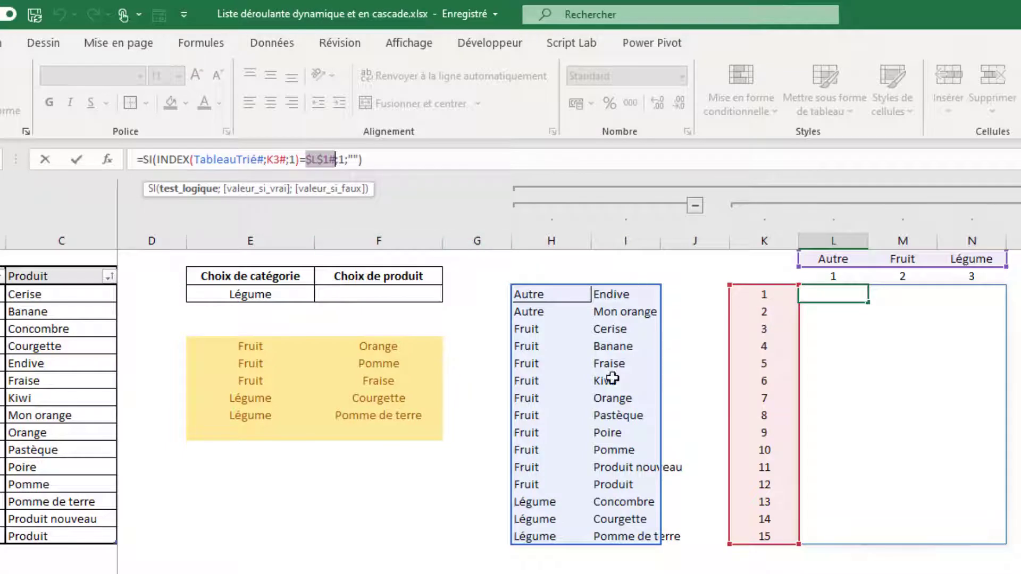
pyautogui.moveTo(553, 294); pyautogui.dragTo(558, 538)
pyautogui.press('Escape')
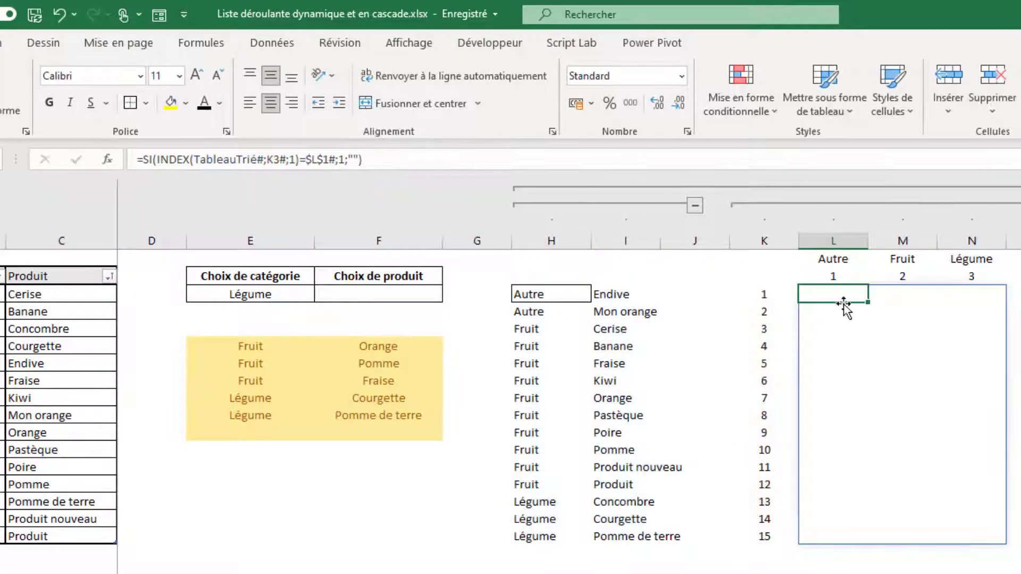
# Confirm the SI formula in L3 and show the spilled values of L3:N17 in a black font.
pyautogui.click(318, 160)
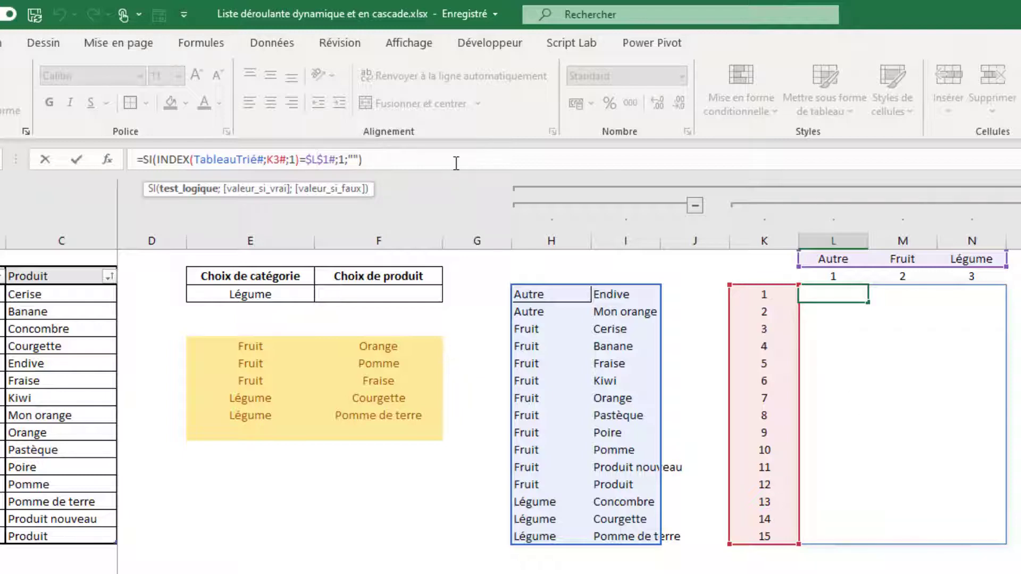
pyautogui.hotkey('ctrl', 'Return')
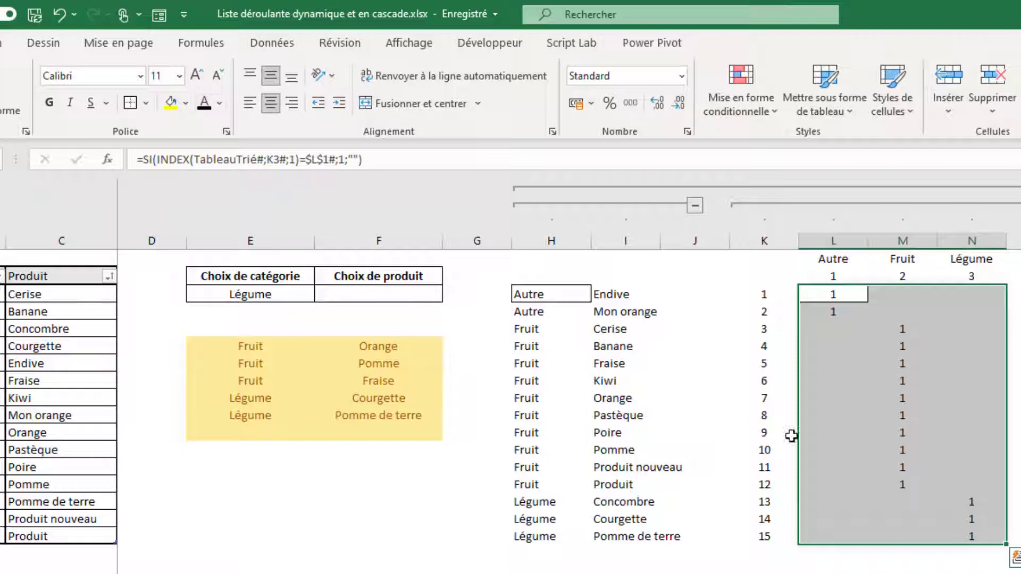
pyautogui.click(883, 343)
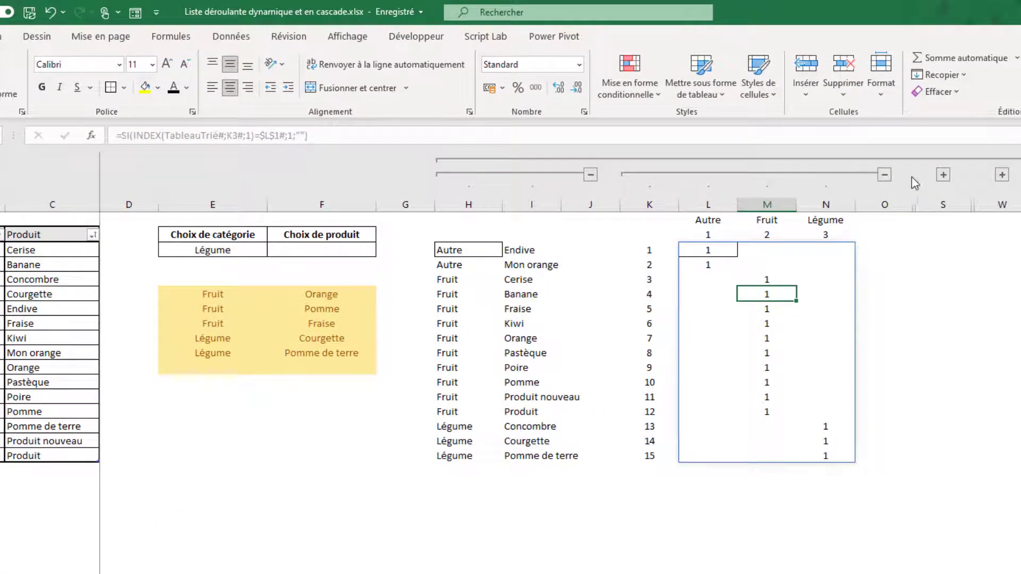
# Expand the collapsed column group P:R and examine the L3#=1 logical test of the SI formula in P3.
pyautogui.click(943, 175)
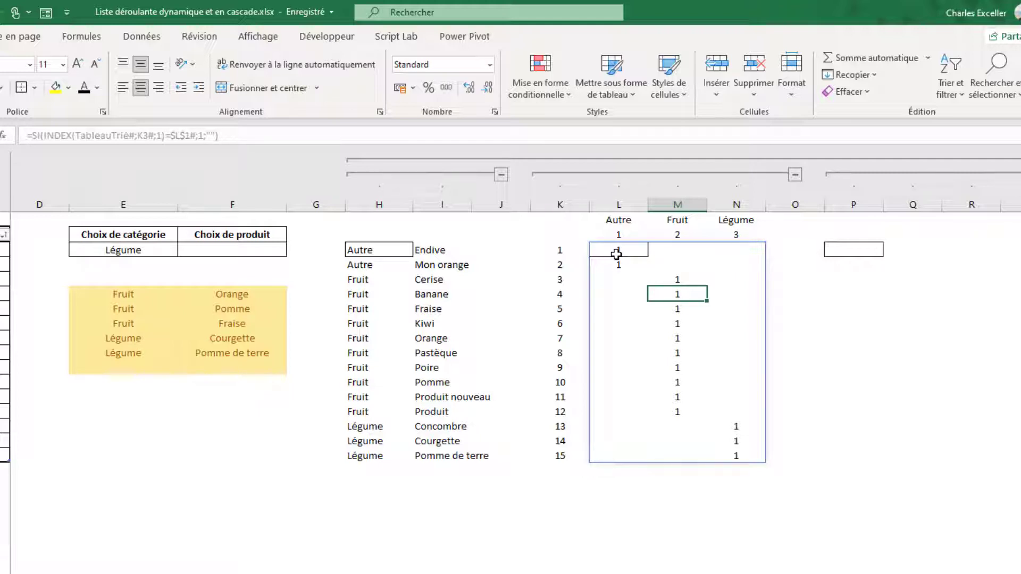
pyautogui.click(848, 247)
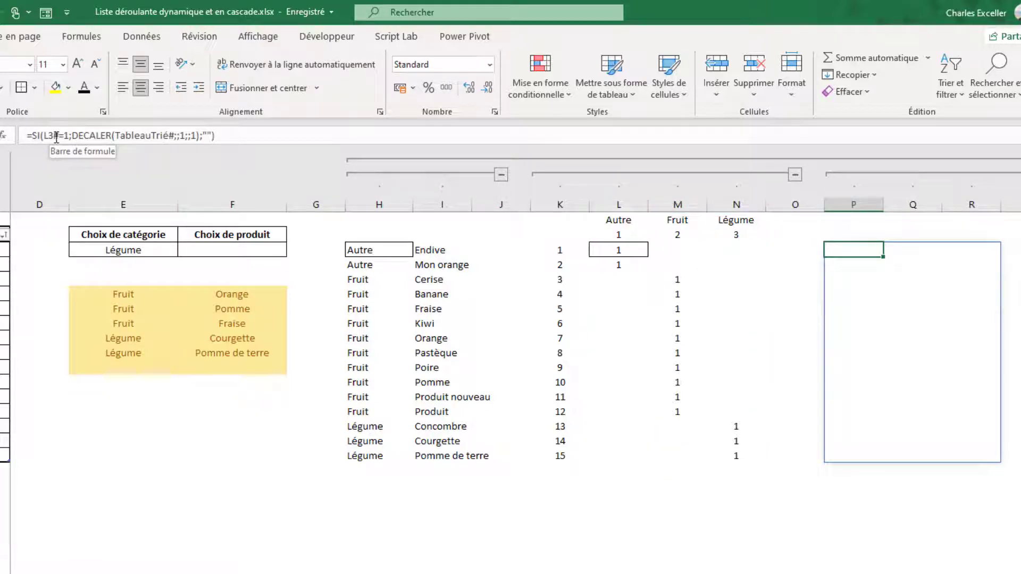
pyautogui.click(55, 136)
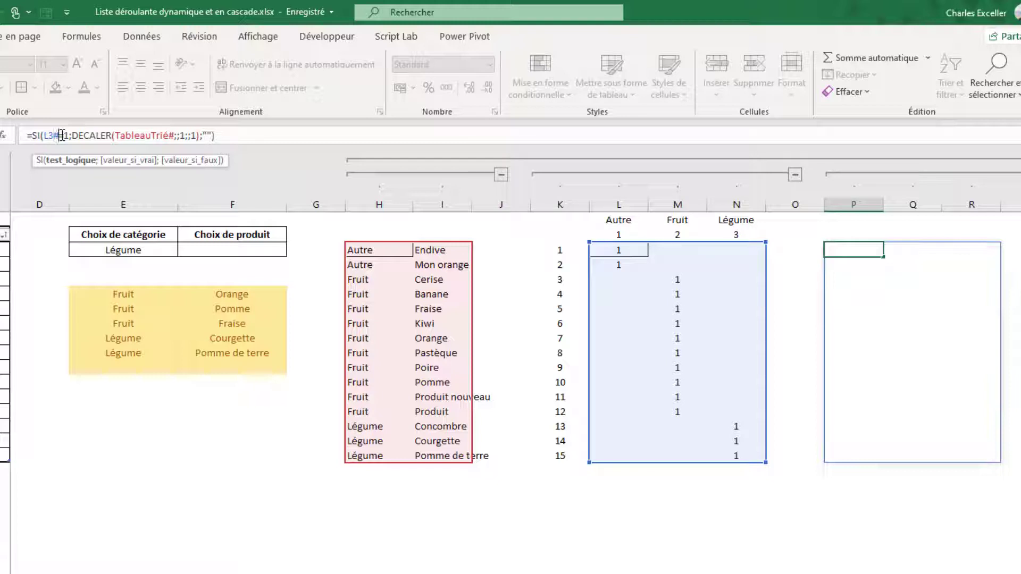
pyautogui.click(88, 138)
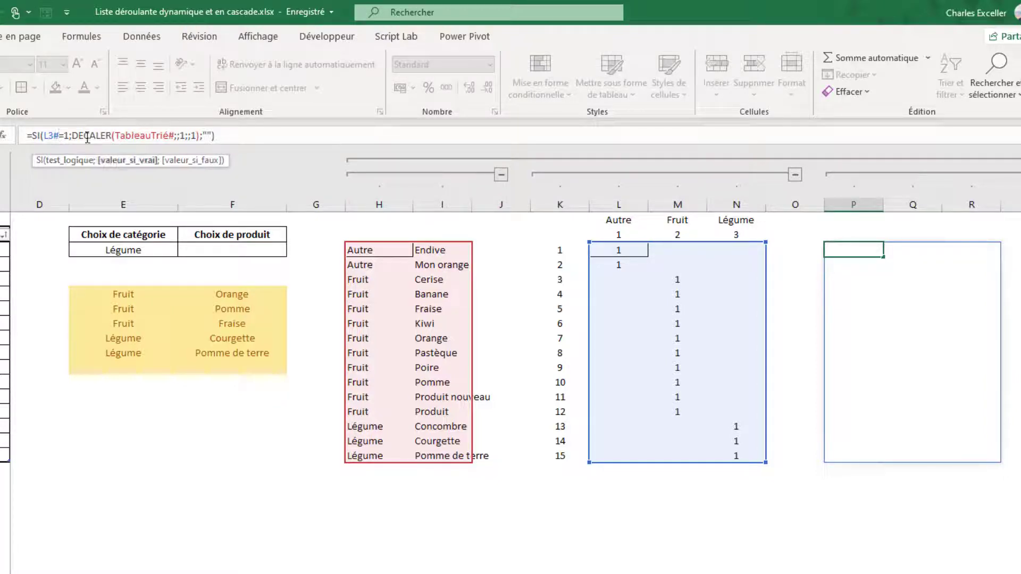
# Examine the DECALER arguments in the P3 formula (TableauTrié#, column offset 1, width 1) and the empty text returned when the test is false.
pyautogui.click(135, 136)
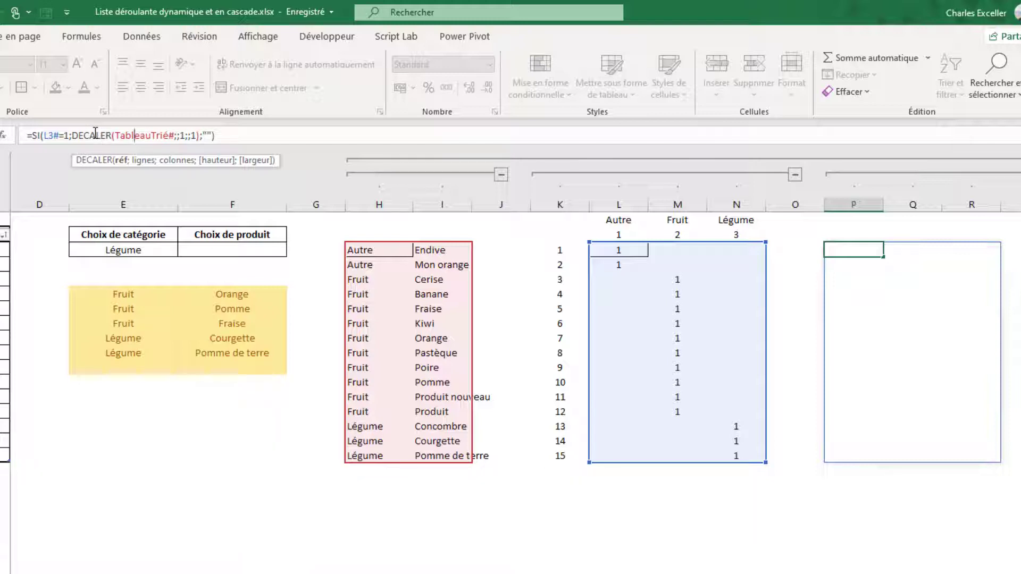
pyautogui.doubleClick(139, 135)
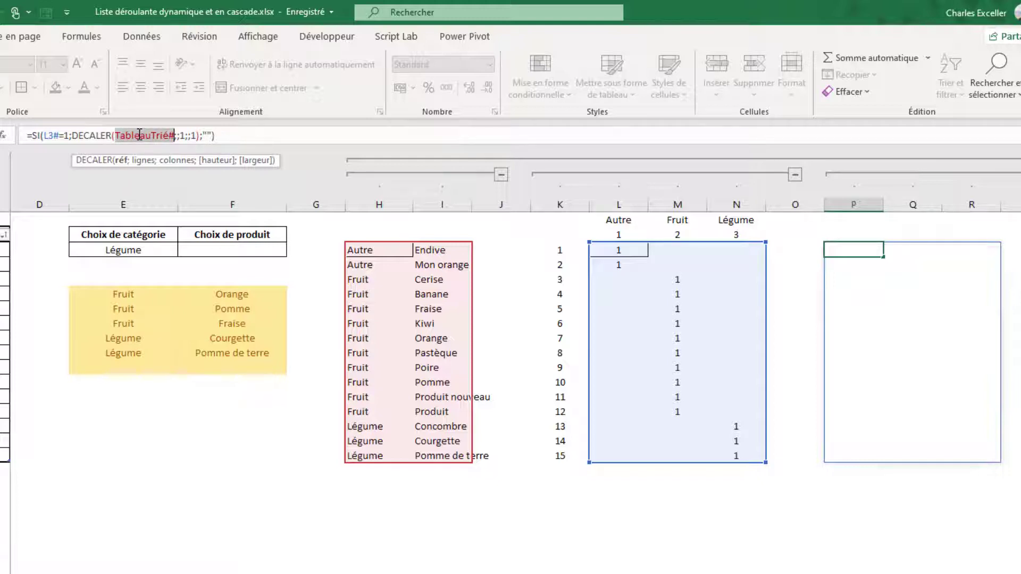
pyautogui.click(180, 136)
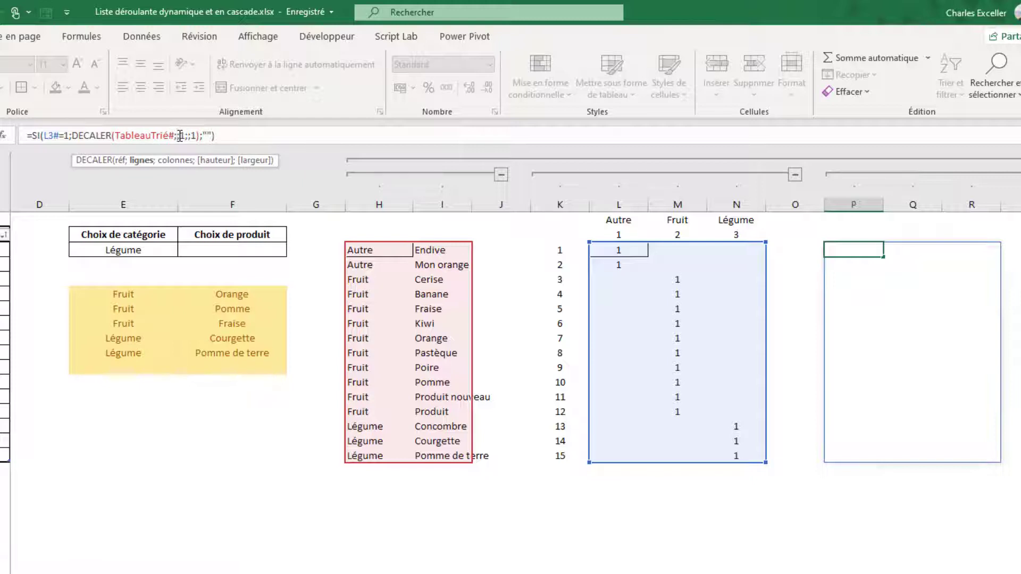
pyautogui.press('Right')
pyautogui.press('Right')
pyautogui.press('Right')
pyautogui.press('Right')
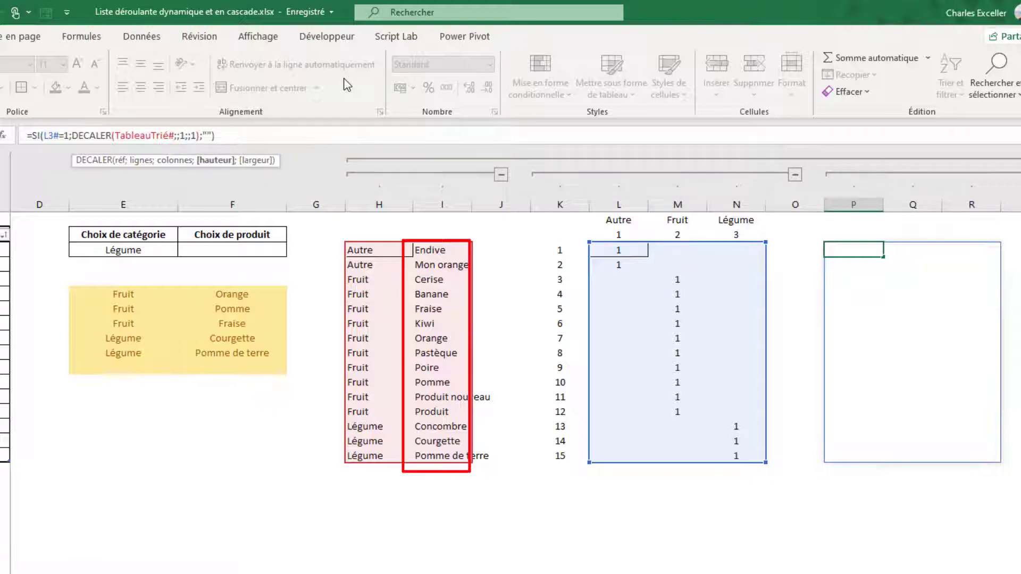
pyautogui.write(';')
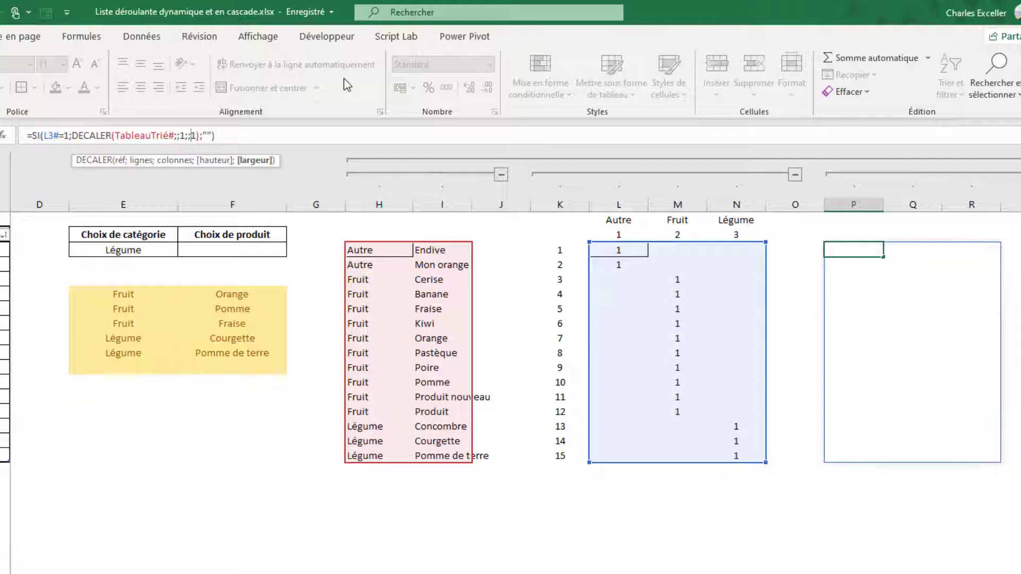
pyautogui.press('Right')
pyautogui.press('Right')
pyautogui.press('Right')
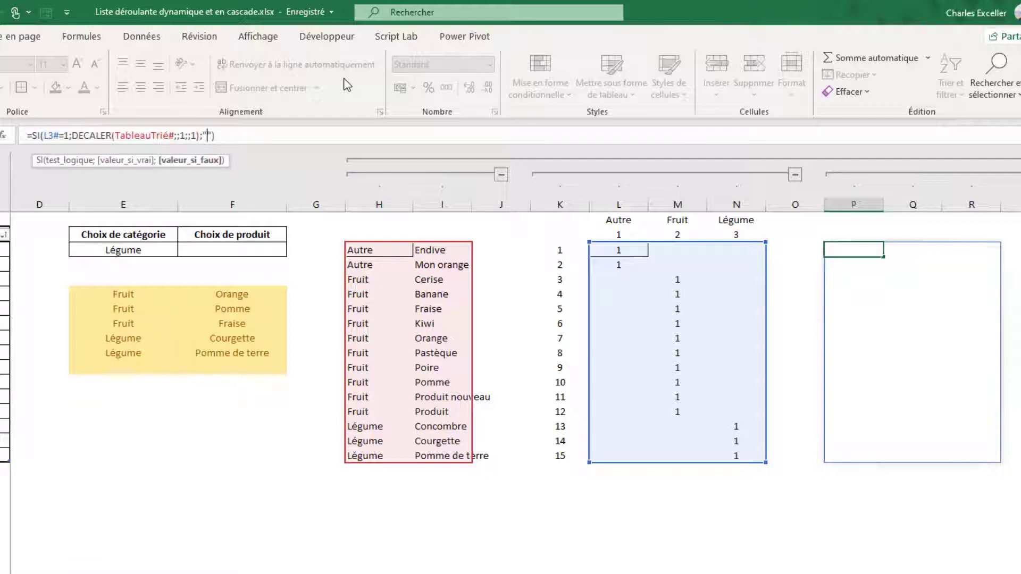
# Confirm the SI formula in P3 and show the spilled products of P3:R17 in a black font.
pyautogui.hotkey('ctrl', 'Return')
pyautogui.hotkey('ctrl', 'shift', 'Right')
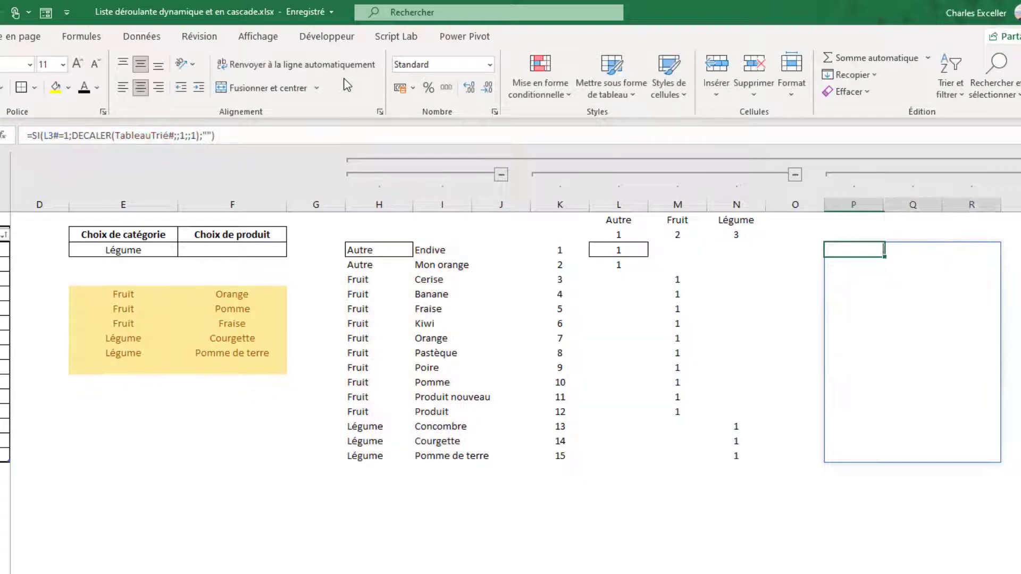
pyautogui.hotkey('ctrl', 'shift', 'Down')
pyautogui.press('F2')
pyautogui.hotkey('ctrl', 'Return')
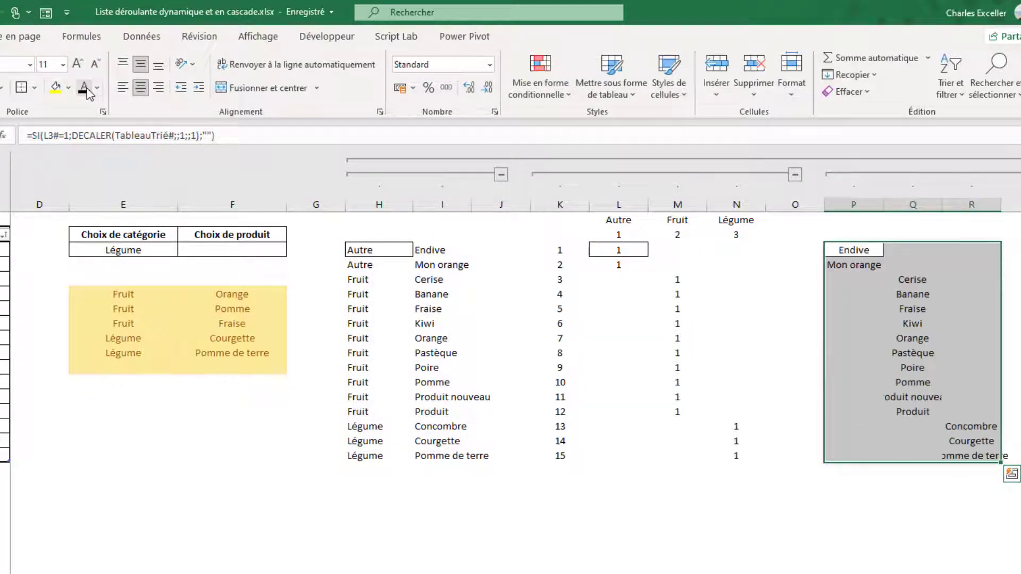
pyautogui.click(904, 292)
pyautogui.click(864, 251)
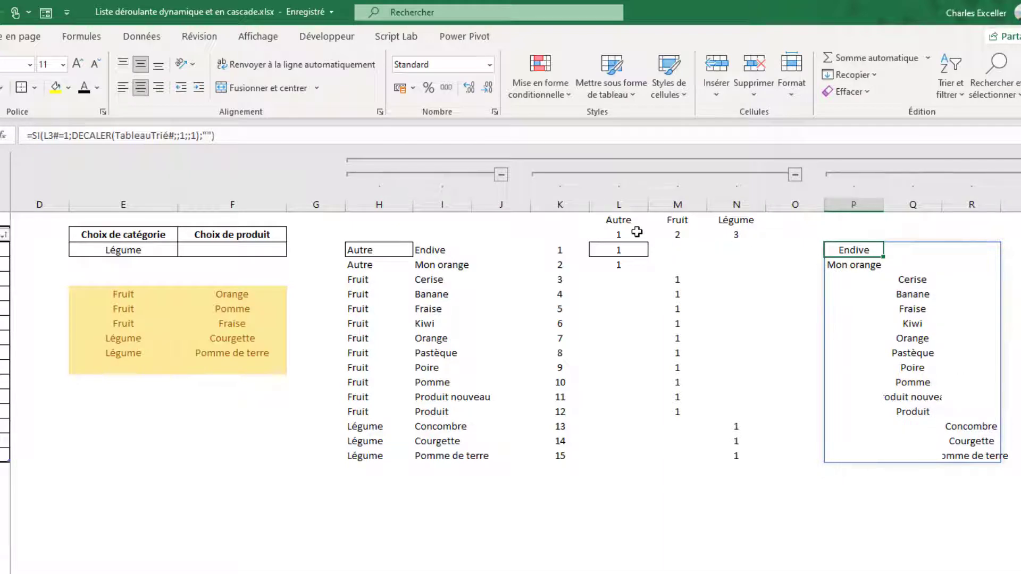
# Expand the collapsed column group T:V and compare its NBCAR formula in T3 with the product matrix spilled from P3.
pyautogui.hscroll(3, 1006, 361)
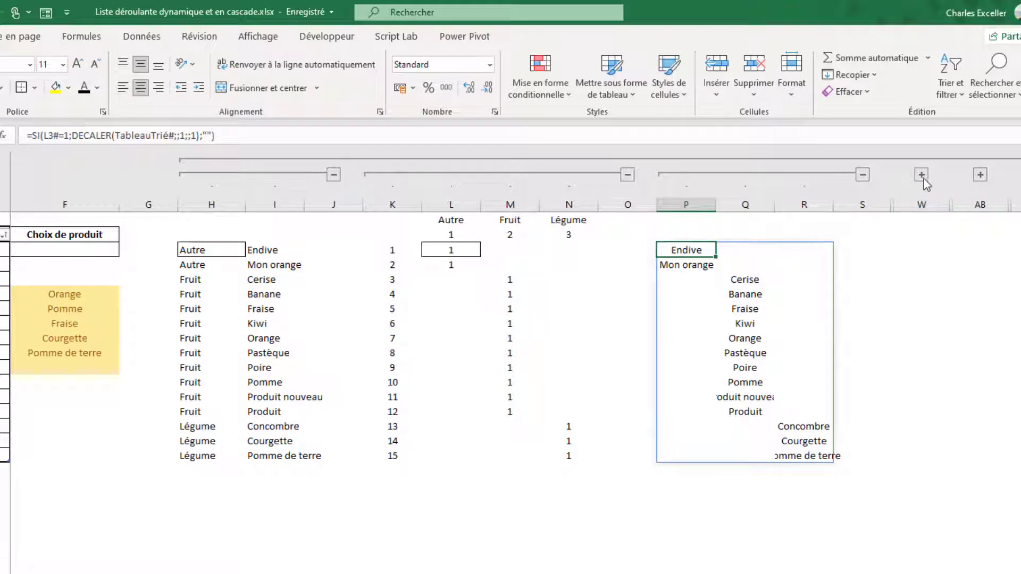
pyautogui.click(921, 175)
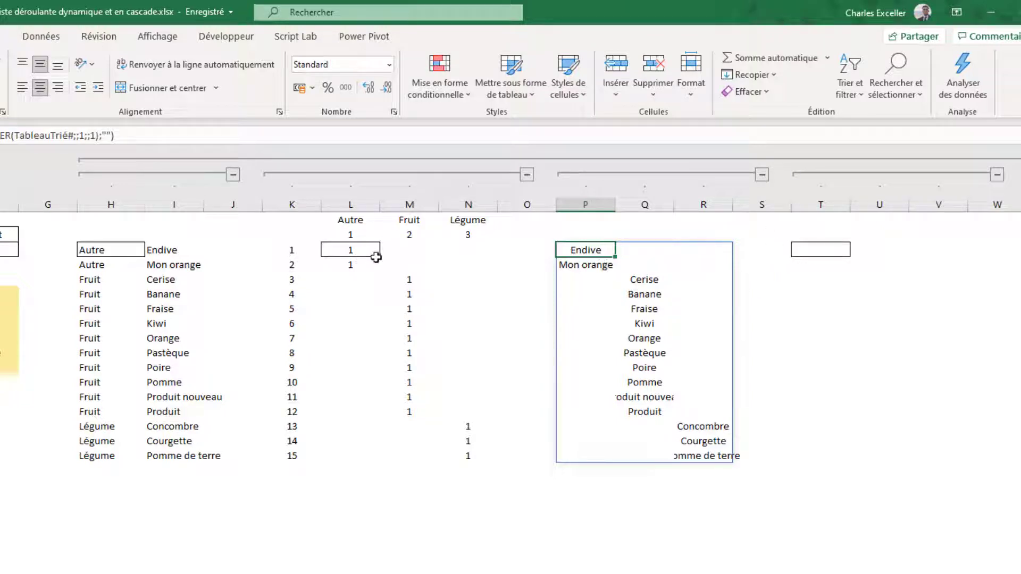
pyautogui.click(818, 252)
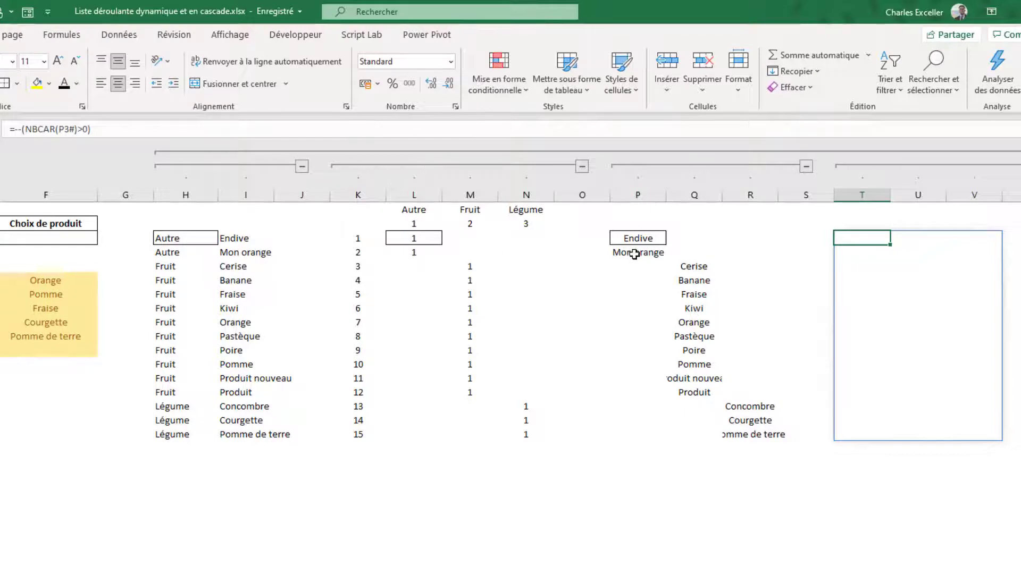
pyautogui.click(649, 238)
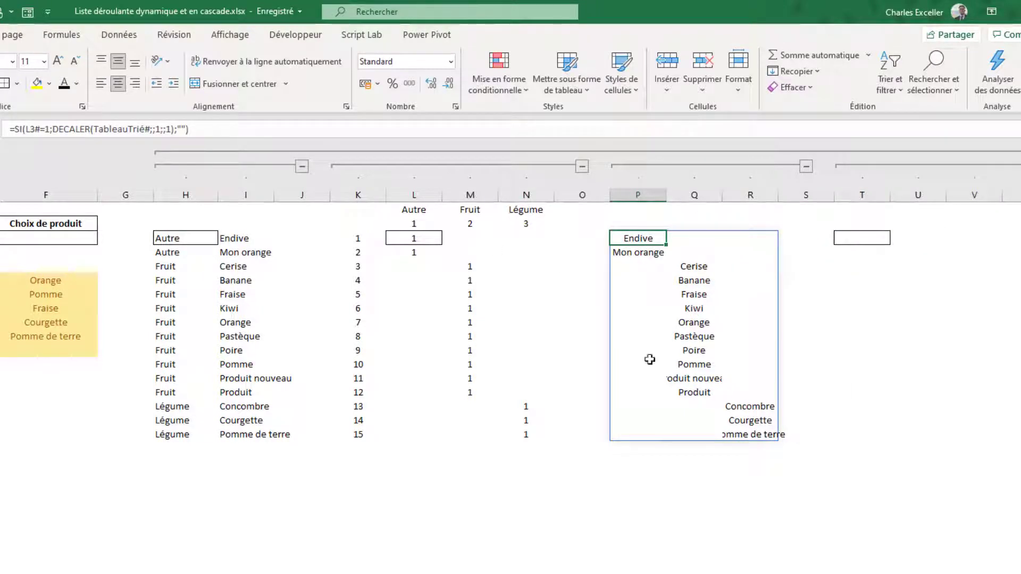
pyautogui.click(866, 237)
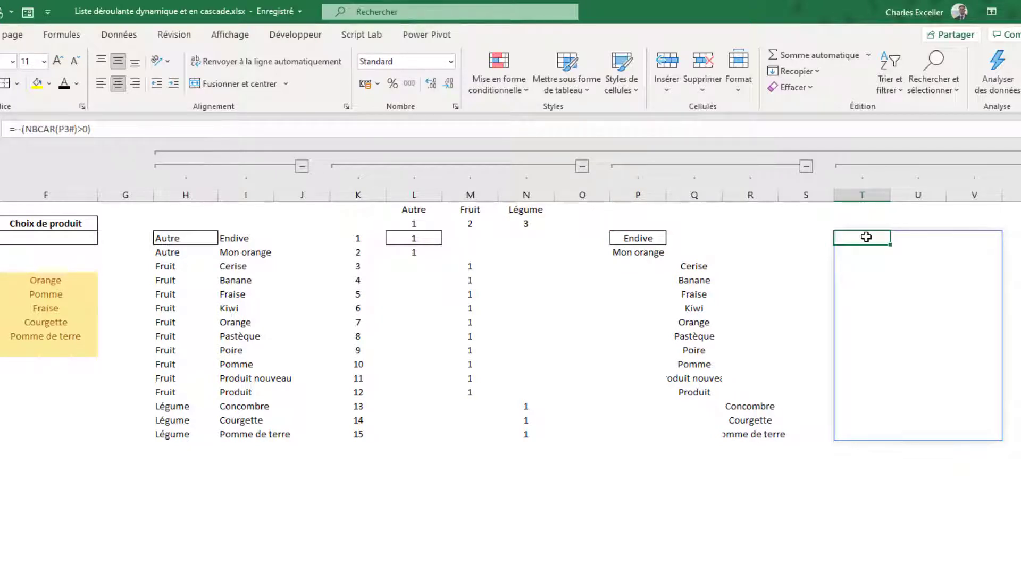
# Examine the NBCAR(P3#) call, the >0 comparison and the double minus sign in the T3 formula, keeping the formula as it is.
pyautogui.click(43, 129)
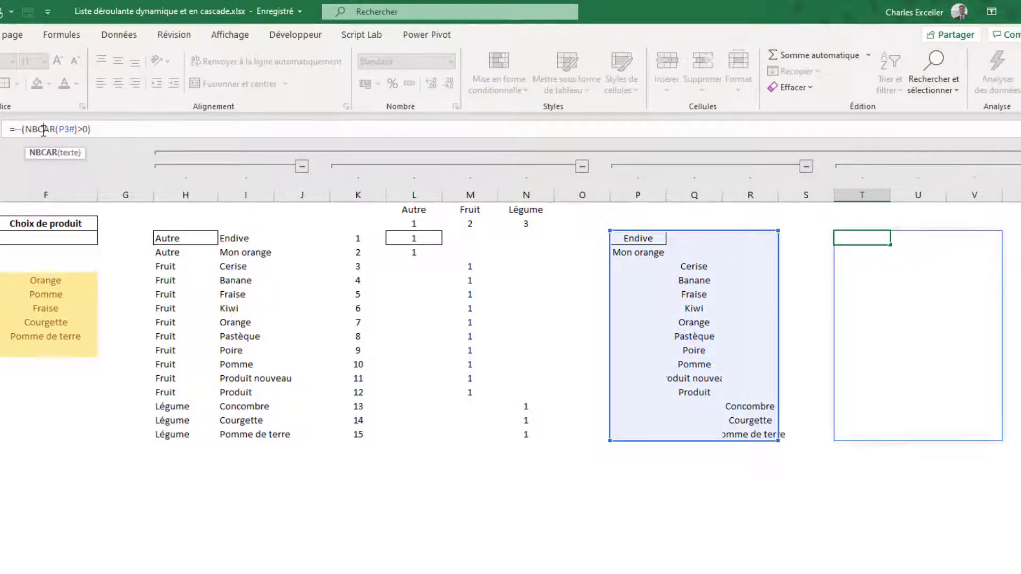
pyautogui.click(69, 129)
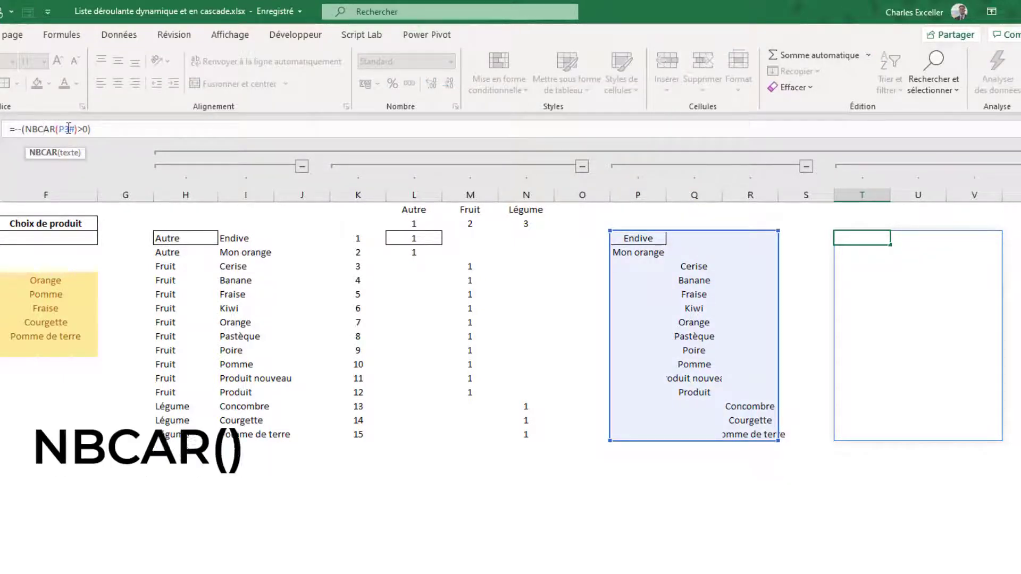
pyautogui.click(82, 129)
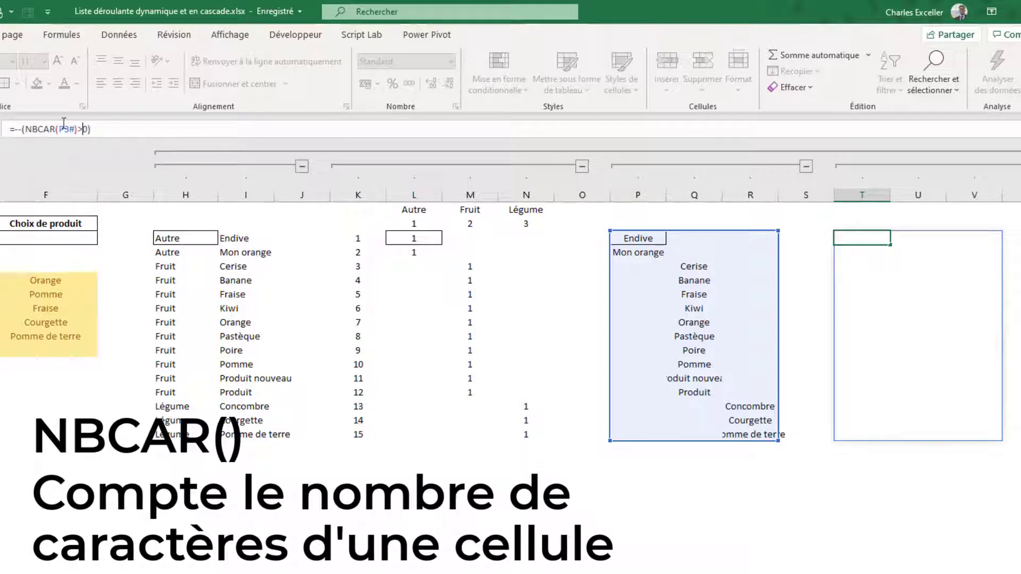
pyautogui.press('Delete')
pyautogui.write('0')
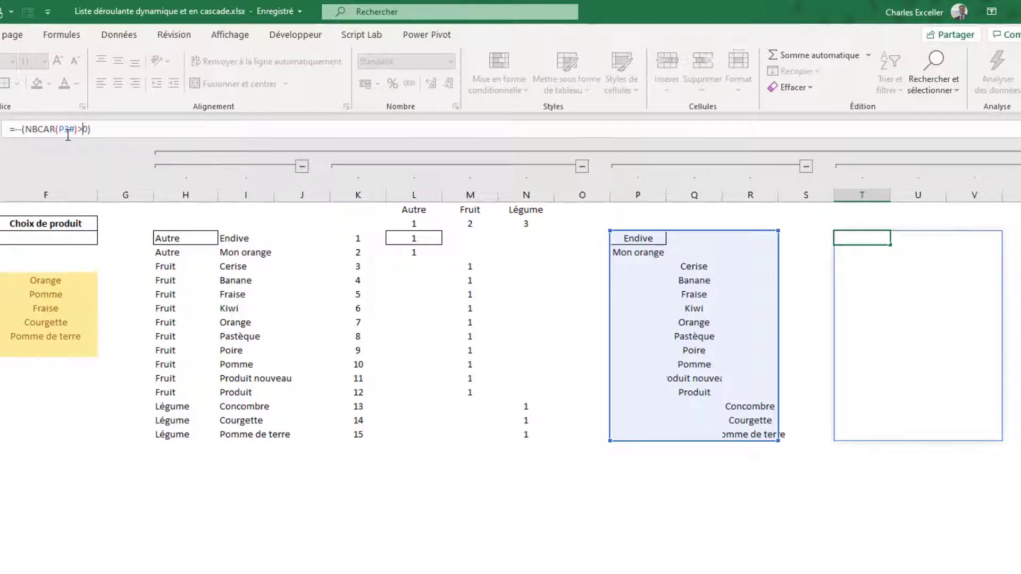
pyautogui.moveTo(14, 130); pyautogui.dragTo(25, 130)
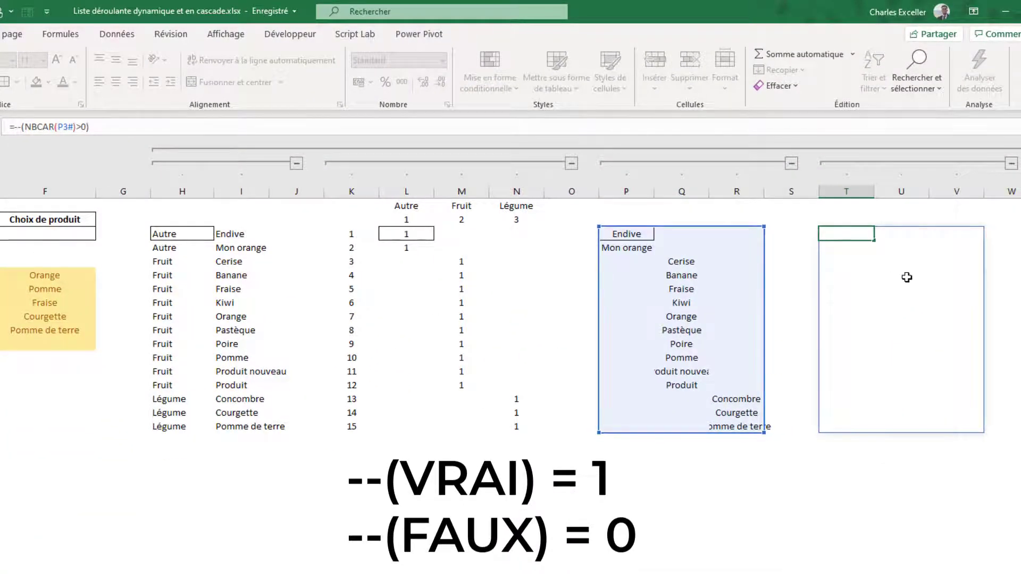
# Leave the T3 formula and show the spilled values of T3:V17 in a black font.
pyautogui.press('Escape')
pyautogui.hotkey('ctrl', 'a')
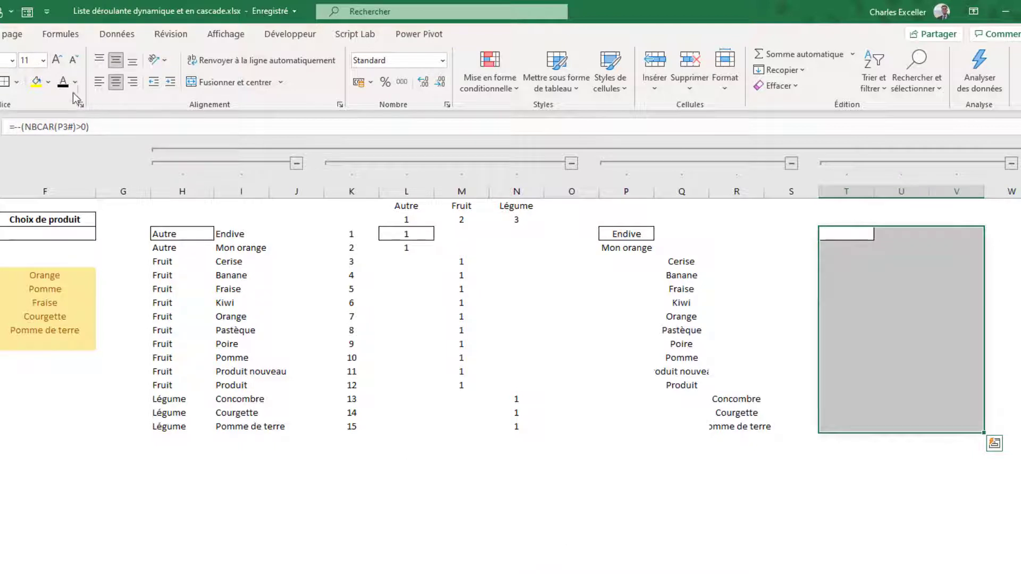
pyautogui.click(841, 286)
pyautogui.click(853, 239)
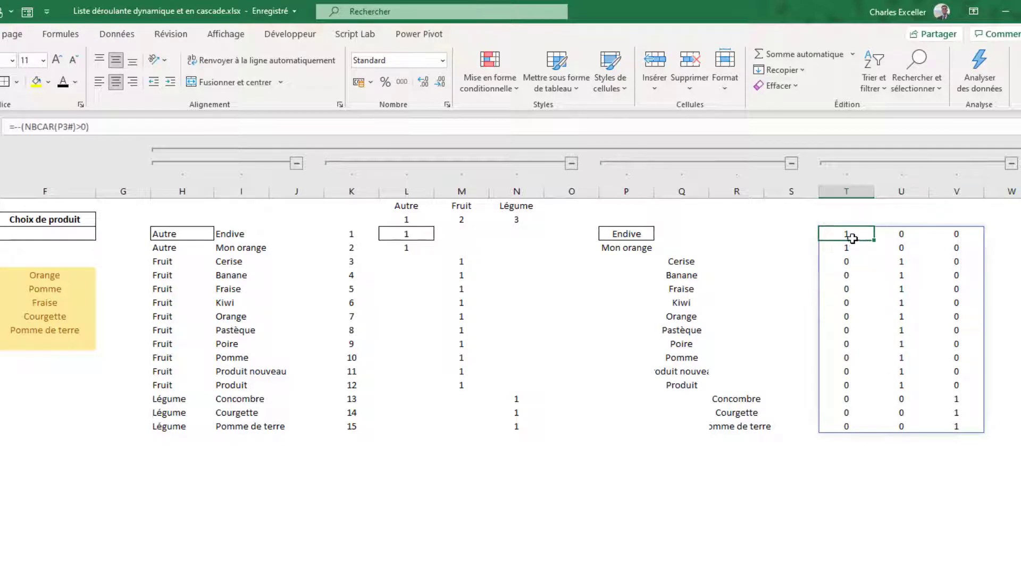
# Expand the collapsed column group X:AA and check the =L2# reference in Y2 that supplies the Colonne numbers.
pyautogui.hscroll(1, 928, 288)
pyautogui.hscroll(-1, 928, 288)
pyautogui.hscroll(4, 871, 274)
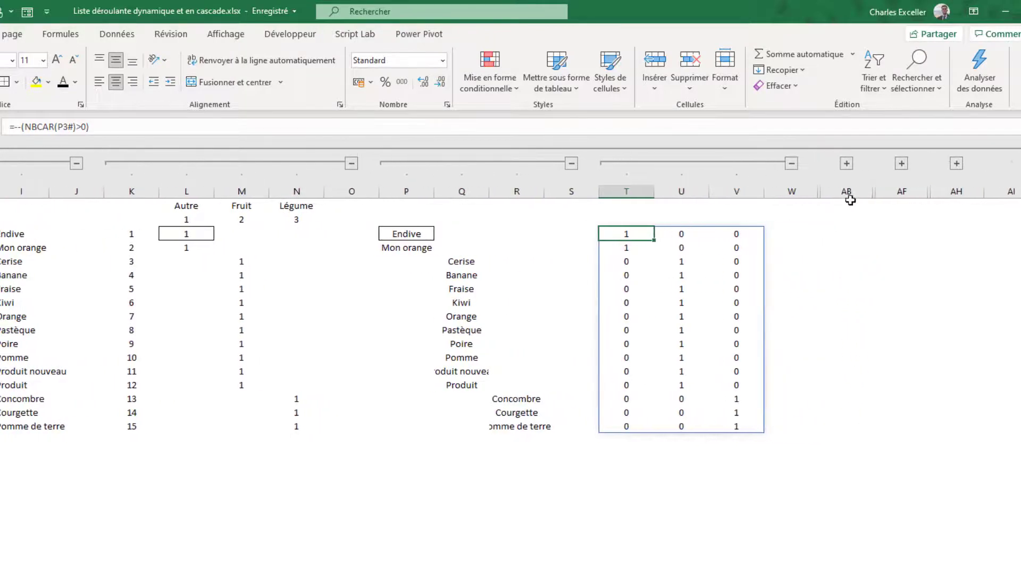
pyautogui.click(847, 164)
pyautogui.hscroll(1, 847, 167)
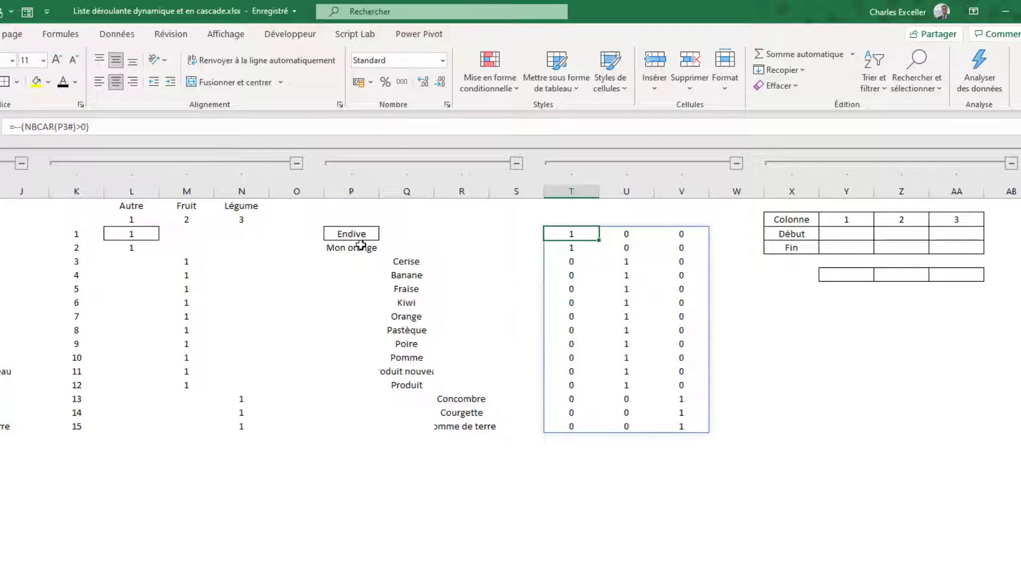
pyautogui.click(841, 219)
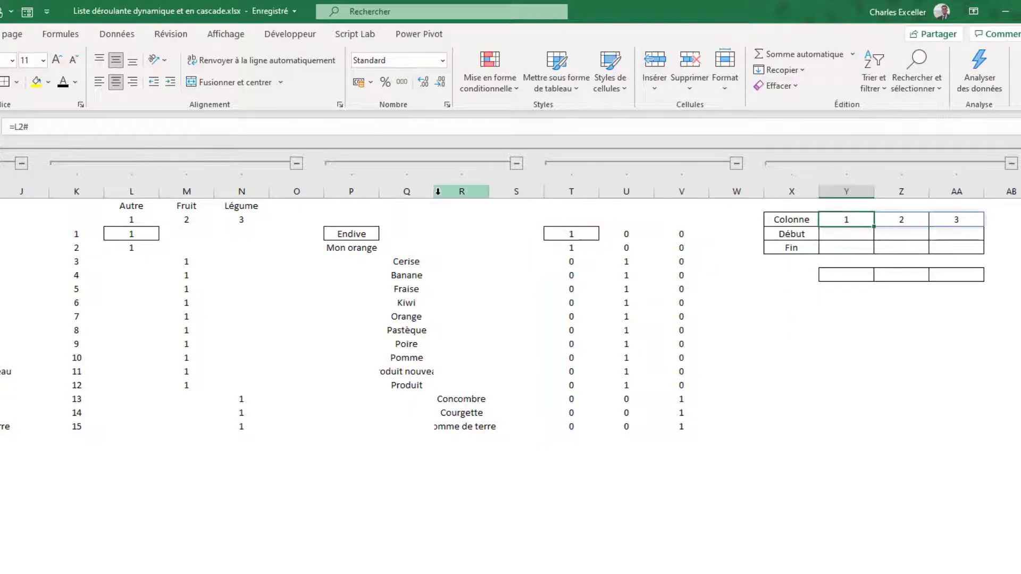
pyautogui.click(99, 121)
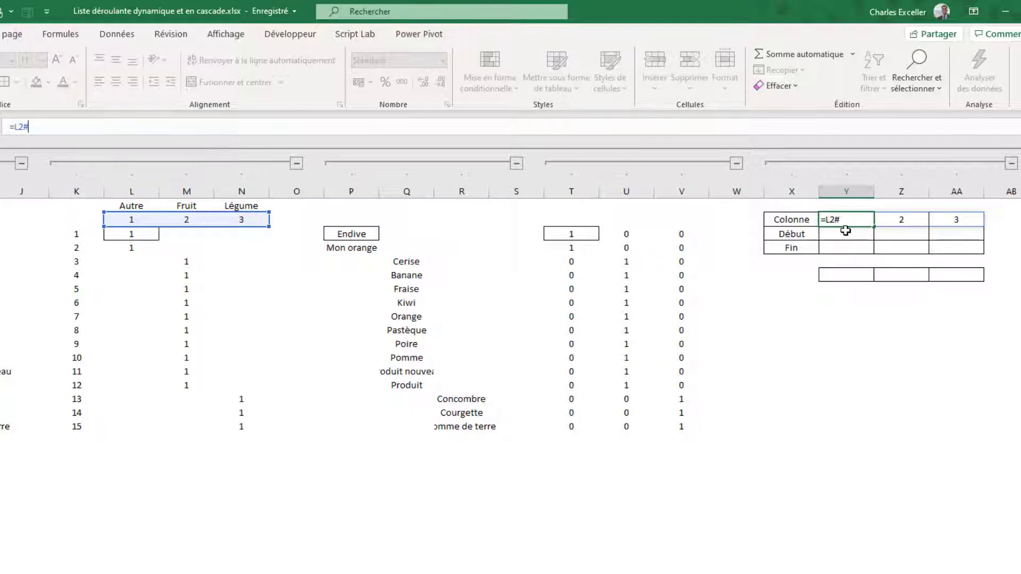
pyautogui.press('Return')
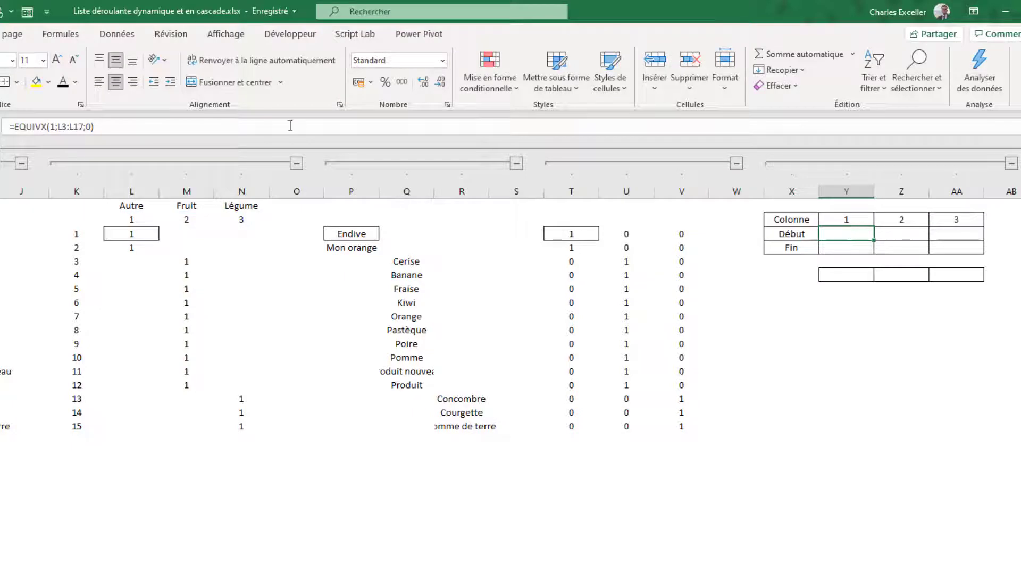
# Examine the EQUIVX arguments in the Y3 Début formula: lookup value 1, range L3:L17 and match mode 0.
pyautogui.click(146, 133)
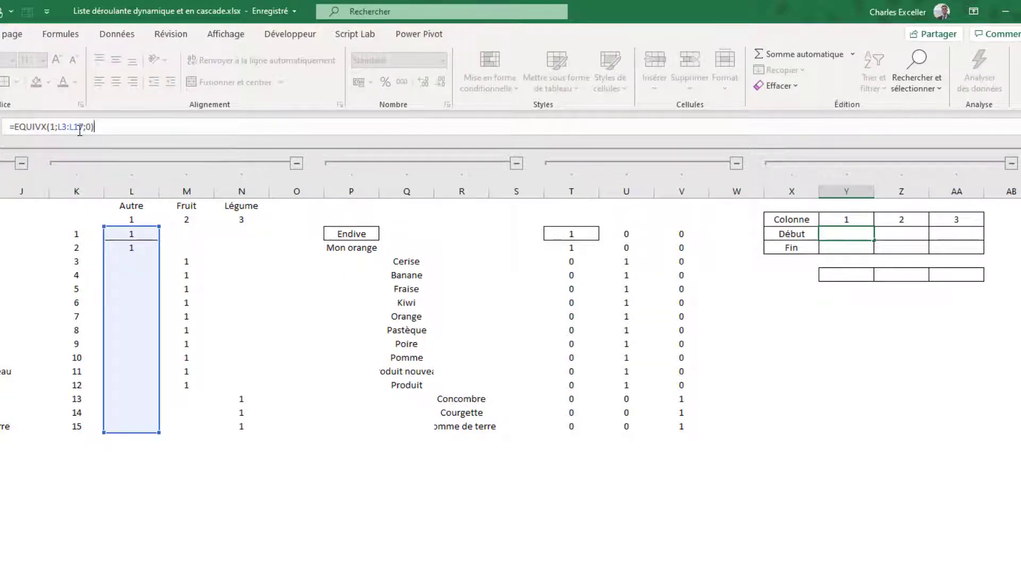
pyautogui.click(48, 128)
pyautogui.click(24, 126)
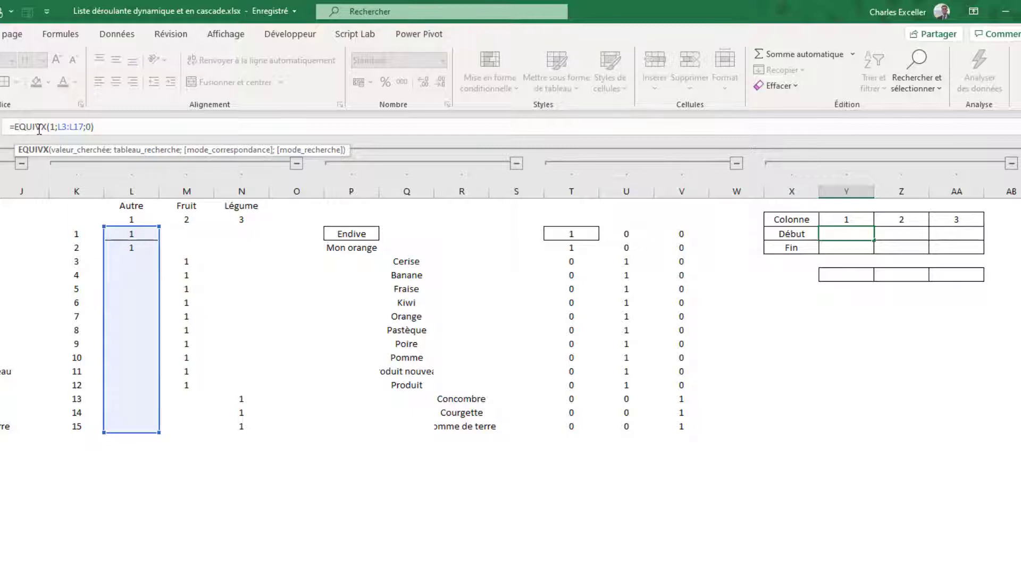
pyautogui.press('End')
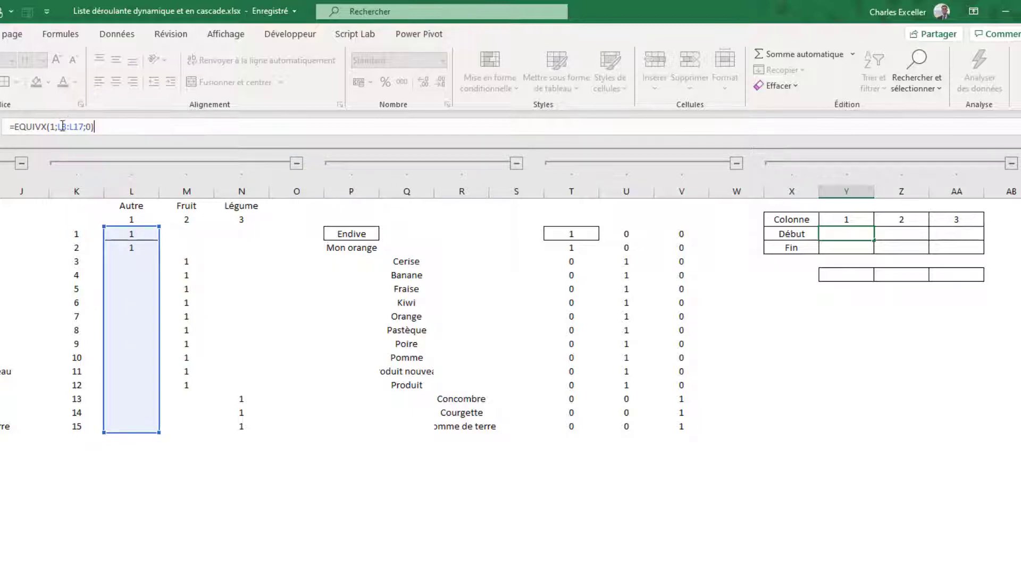
pyautogui.click(57, 125)
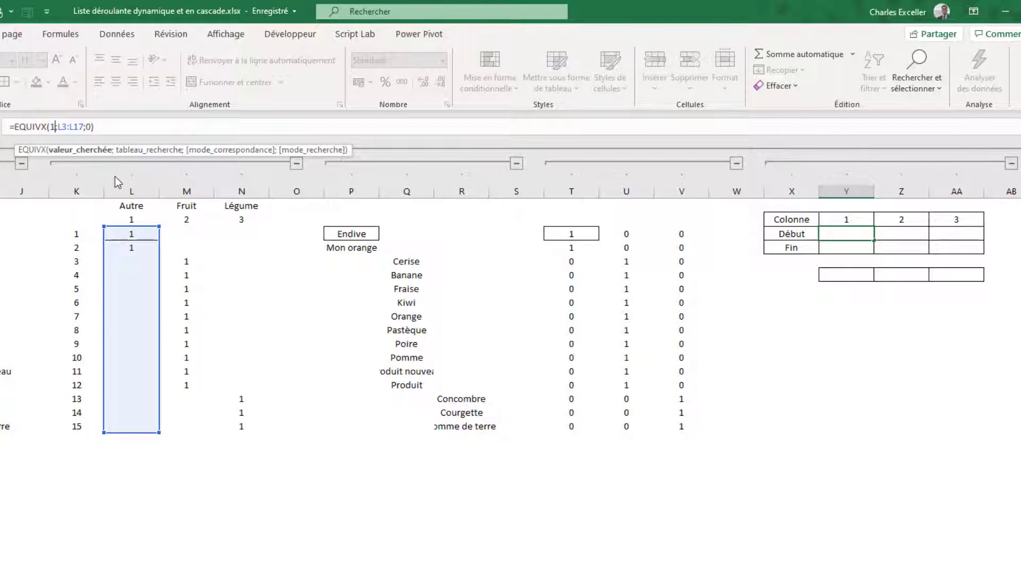
pyautogui.click(74, 128)
pyautogui.click(91, 127)
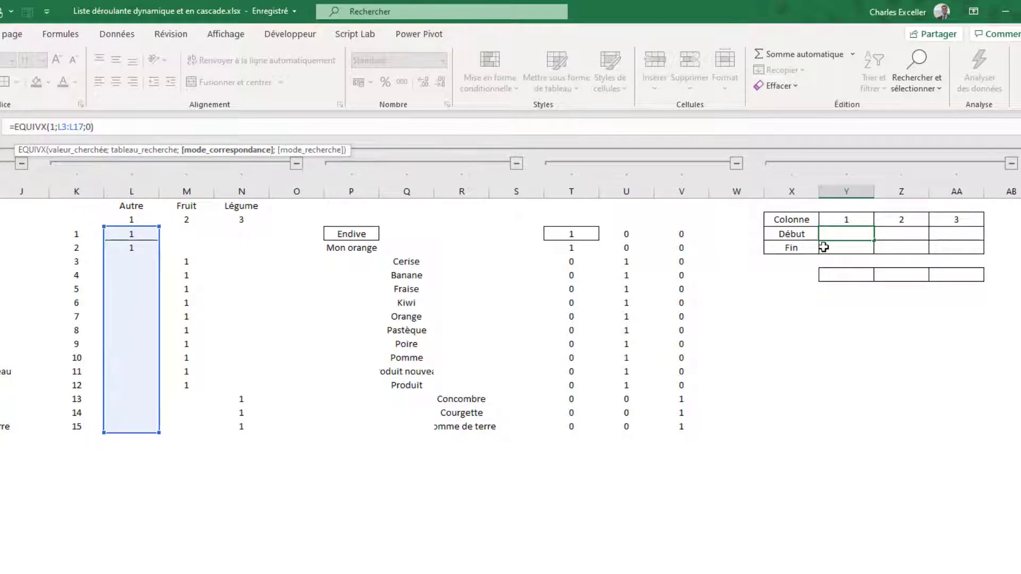
# Leave the Y3 formula as it is and show the Début values in Y3:AA3 in a black font.
pyautogui.press('Escape')
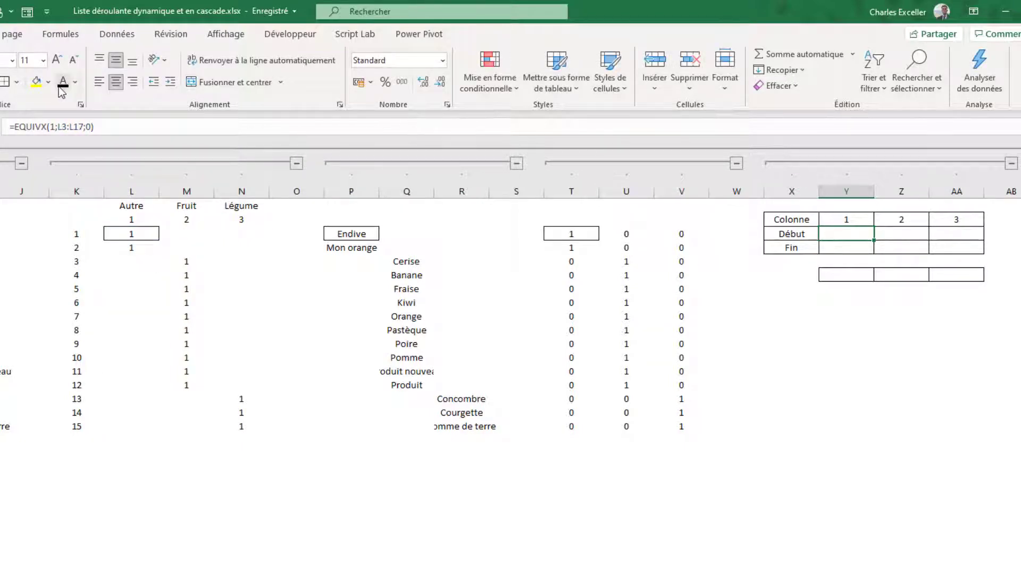
pyautogui.hotkey('shift', 'Right')
pyautogui.hotkey('shift', 'Right')
pyautogui.hotkey('ctrl', 'Return')
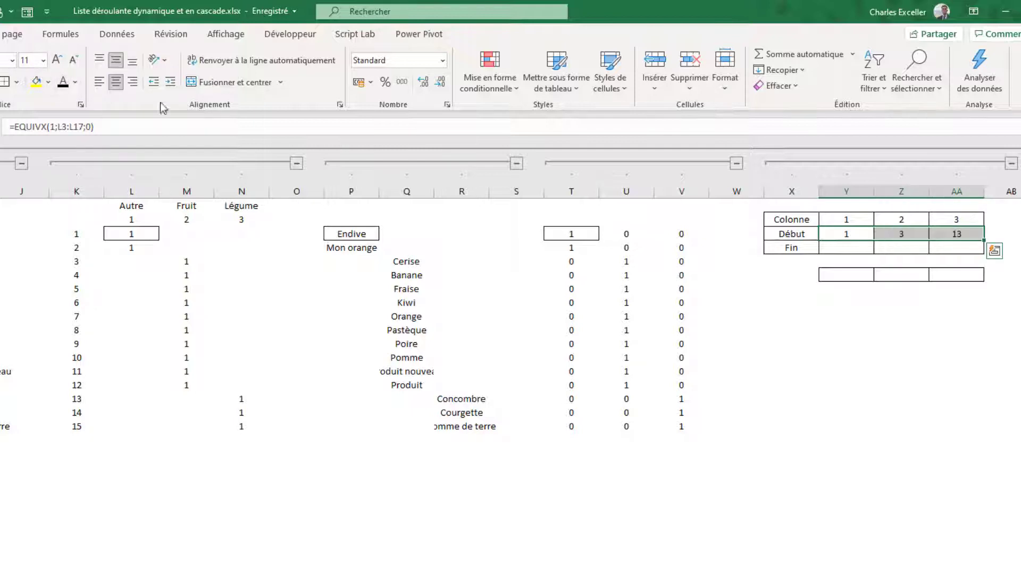
# Compare the Début values in Y3:AA3 with the position of the first 1 in columns T, U and V.
pyautogui.click(857, 234)
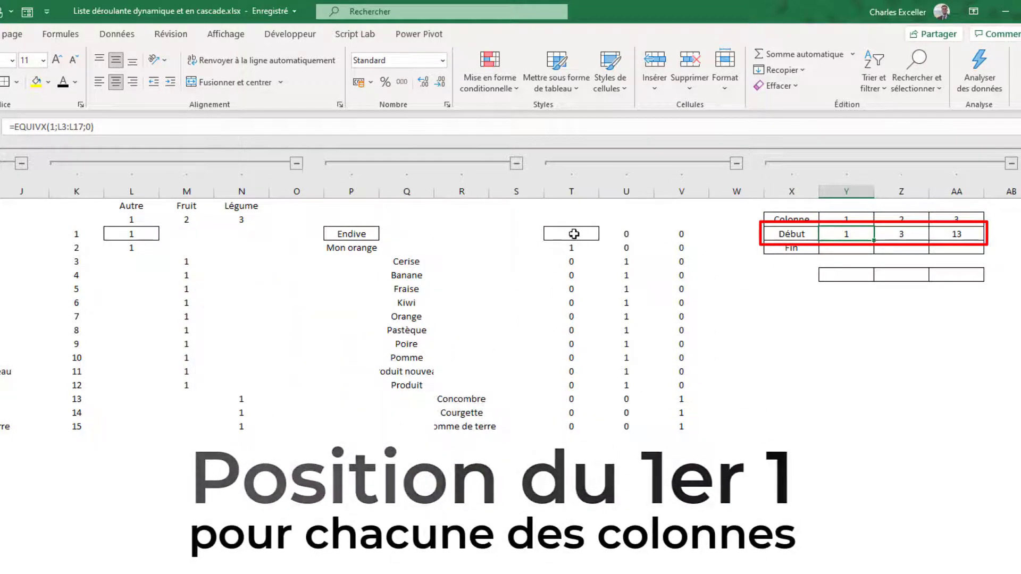
pyautogui.click(902, 234)
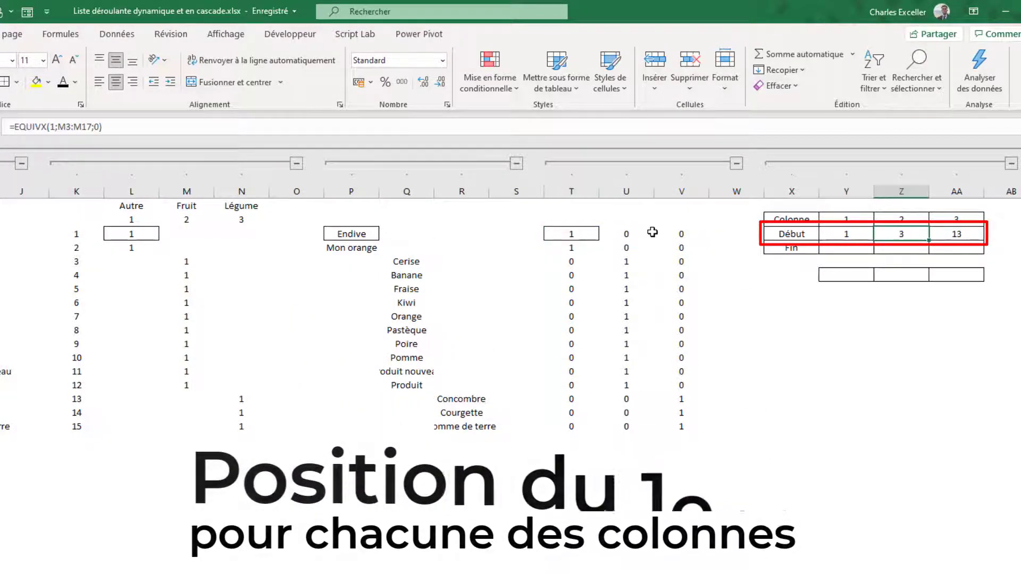
pyautogui.click(626, 261)
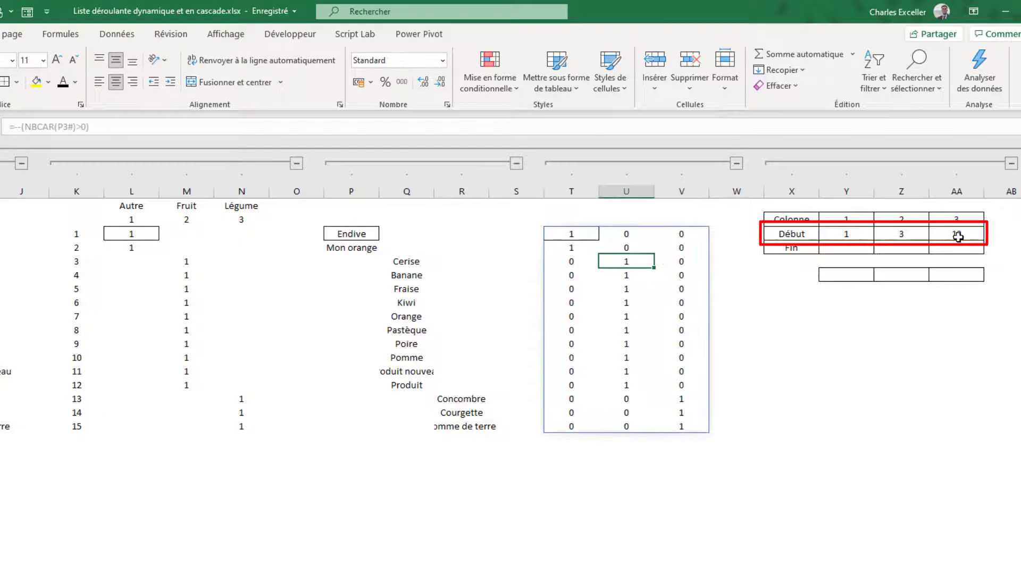
pyautogui.click(681, 399)
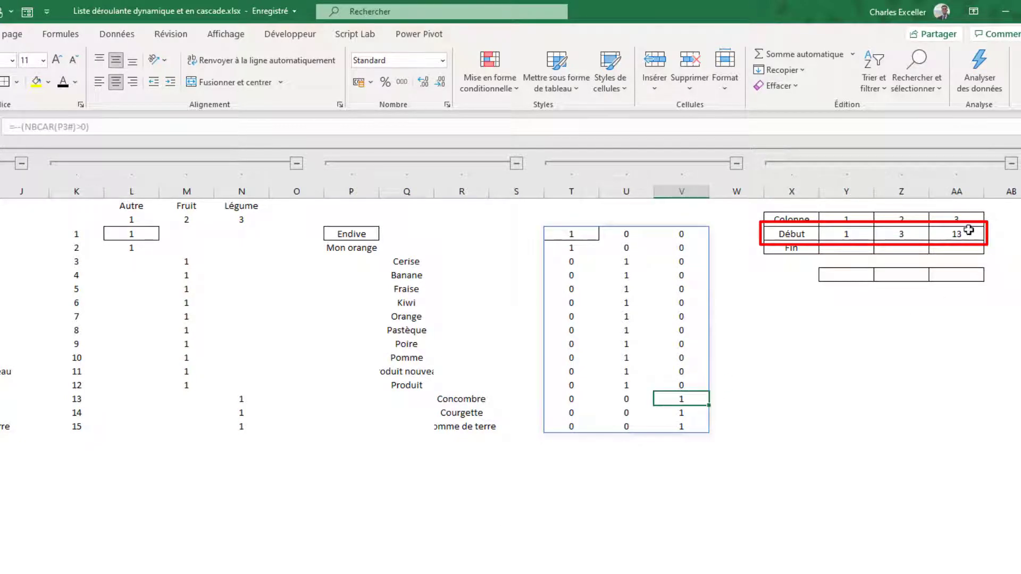
# Examine the EQUIVX arguments in the Y4 Fin formula, clearing the -1 search mode to review the available search options.
pyautogui.click(853, 250)
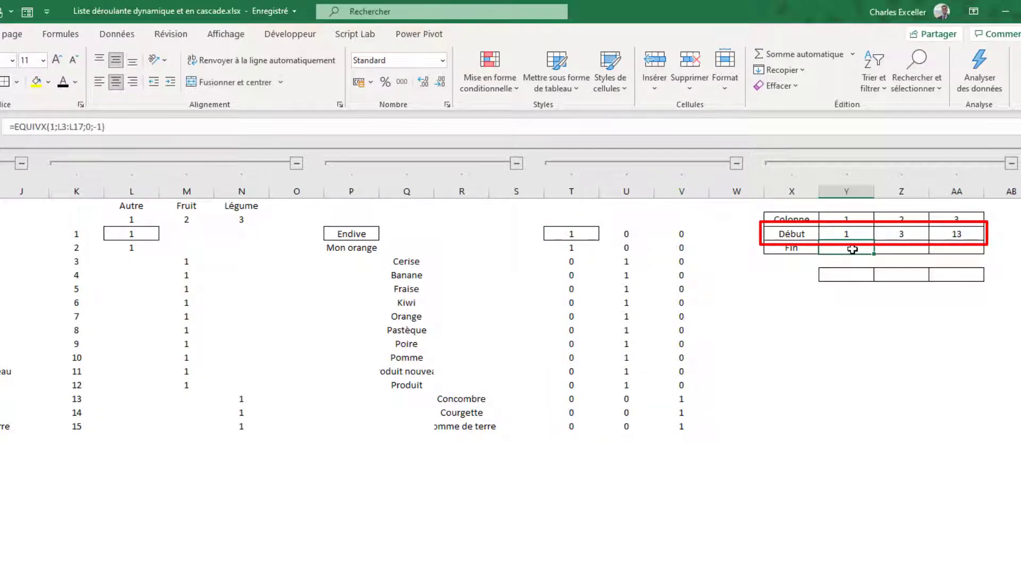
pyautogui.click(38, 125)
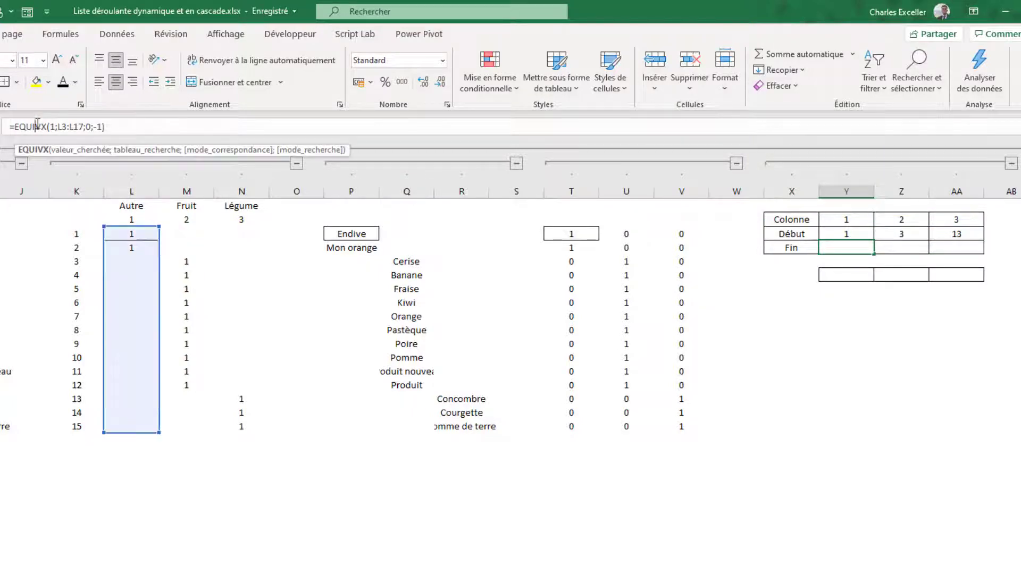
pyautogui.click(95, 126)
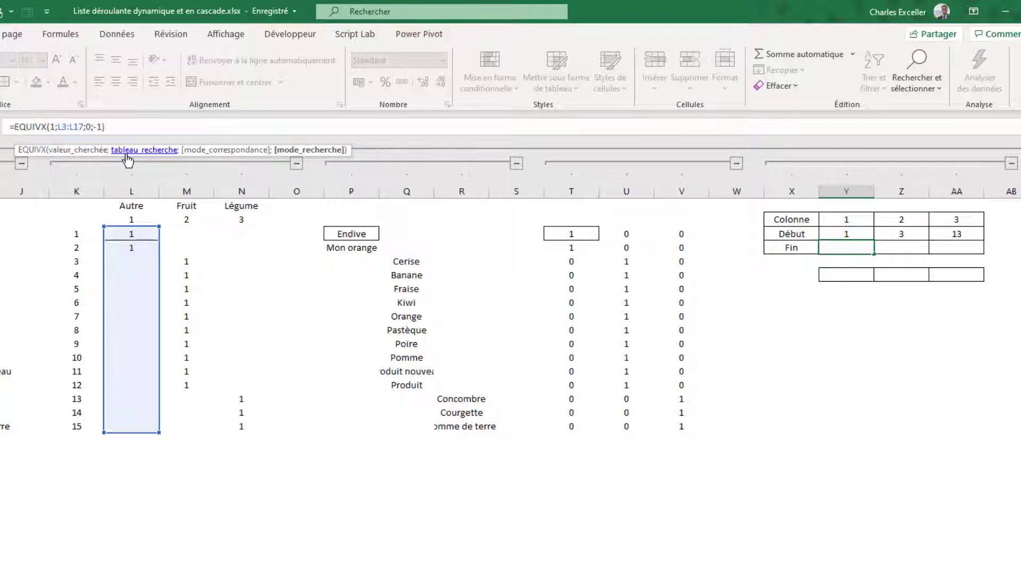
pyautogui.press('Delete')
pyautogui.press('Delete')
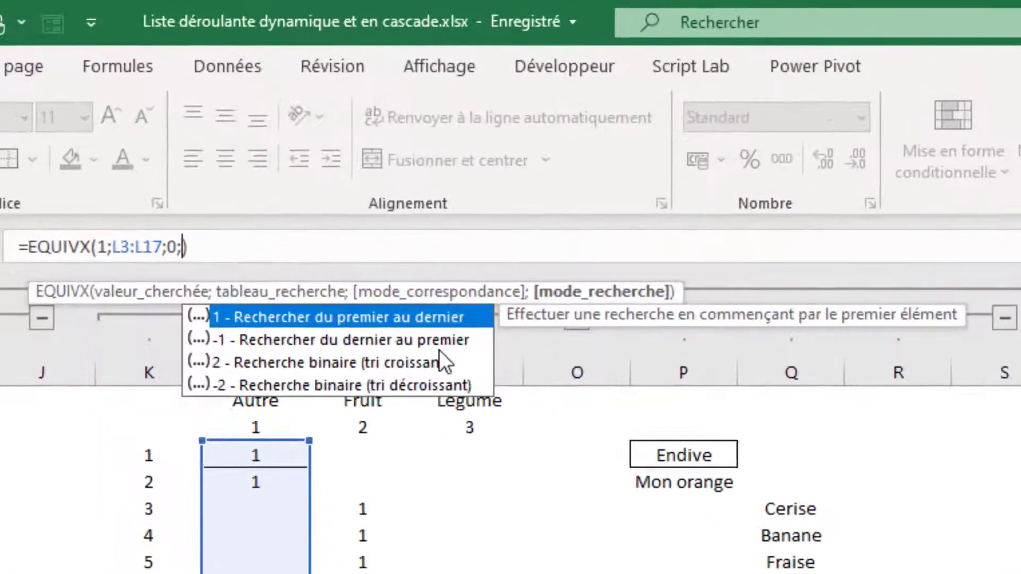
pyautogui.press('Down')
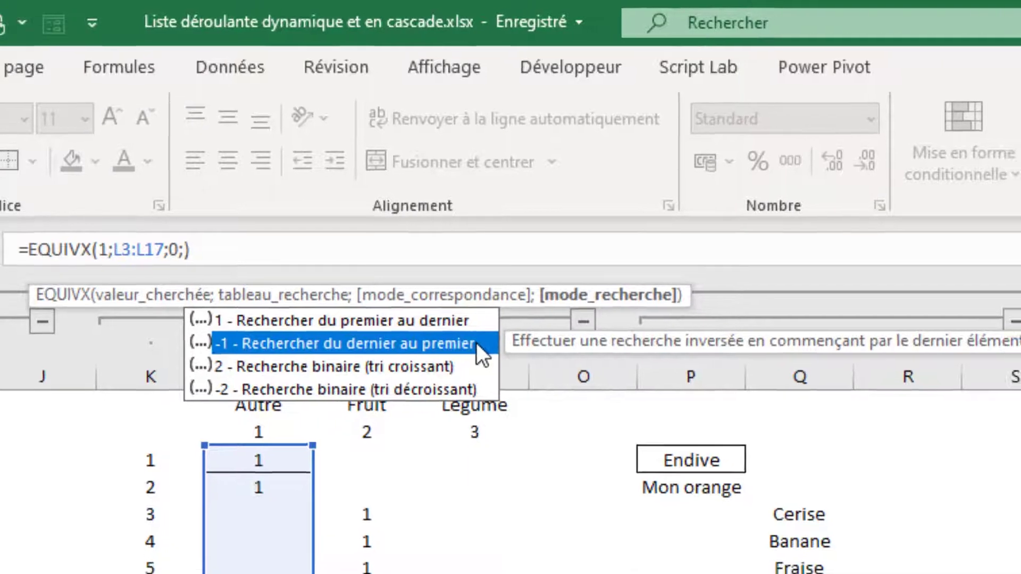
pyautogui.press('Escape')
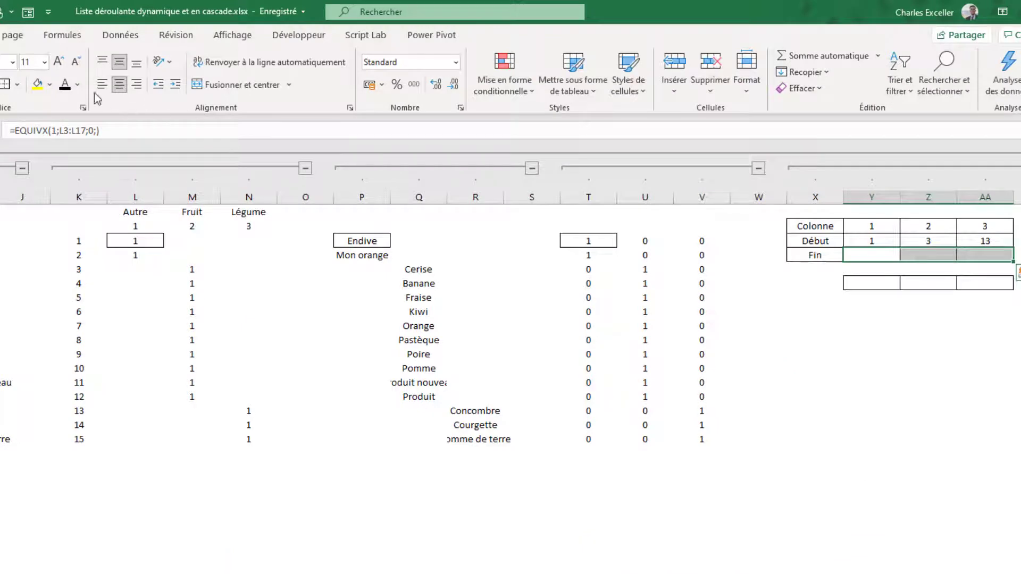
# Show the Fin values in Y4:AA4 in a black font and compare Y4 with the last 1 in column T.
pyautogui.hotkey('ctrl', 'Return')
pyautogui.click(876, 251)
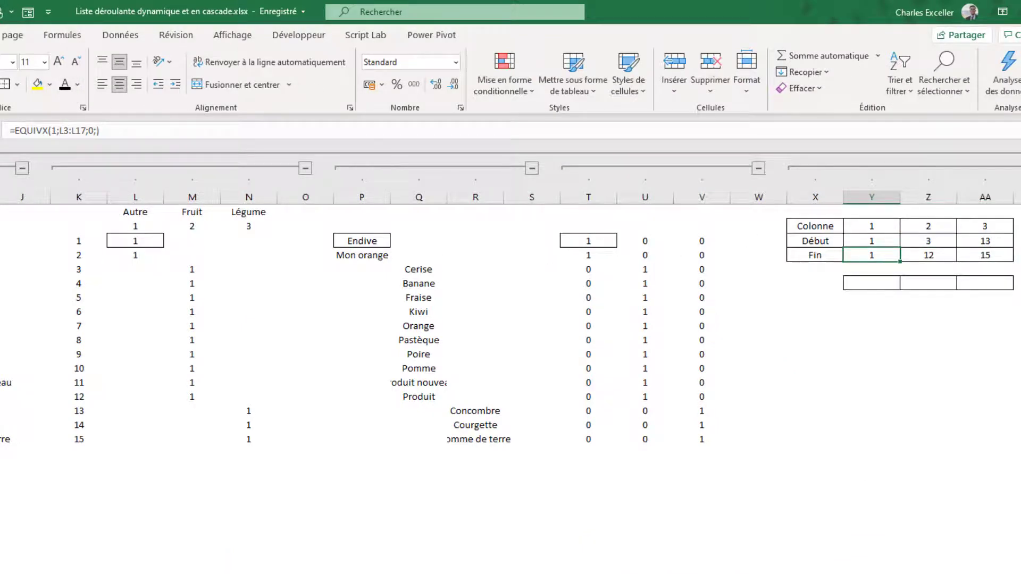
pyautogui.click(588, 255)
pyautogui.click(876, 255)
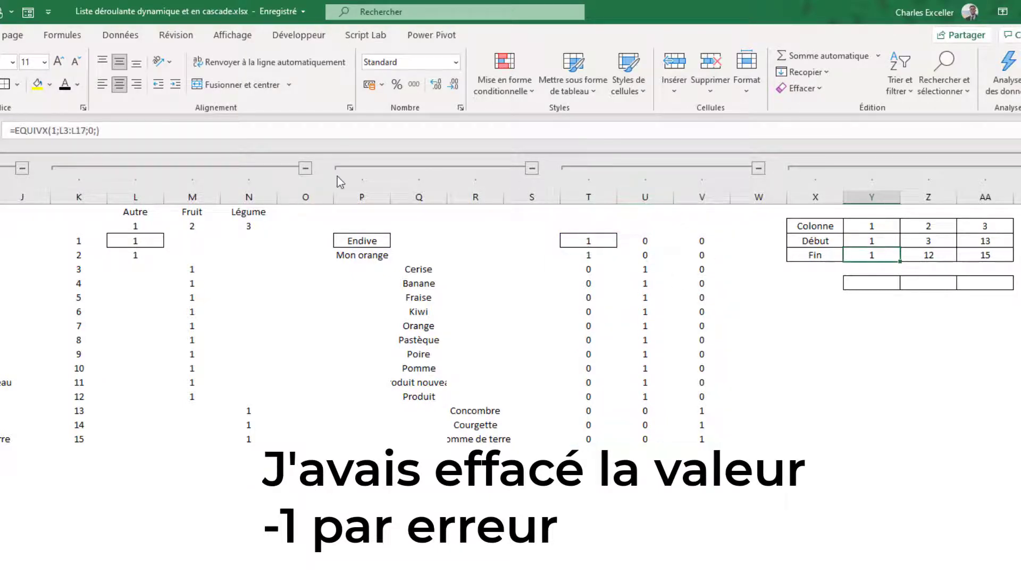
# Set the search mode in the Y4 Fin formula to -1, giving =EQUIVX(1;L3:L17;0;-1).
pyautogui.click(144, 132)
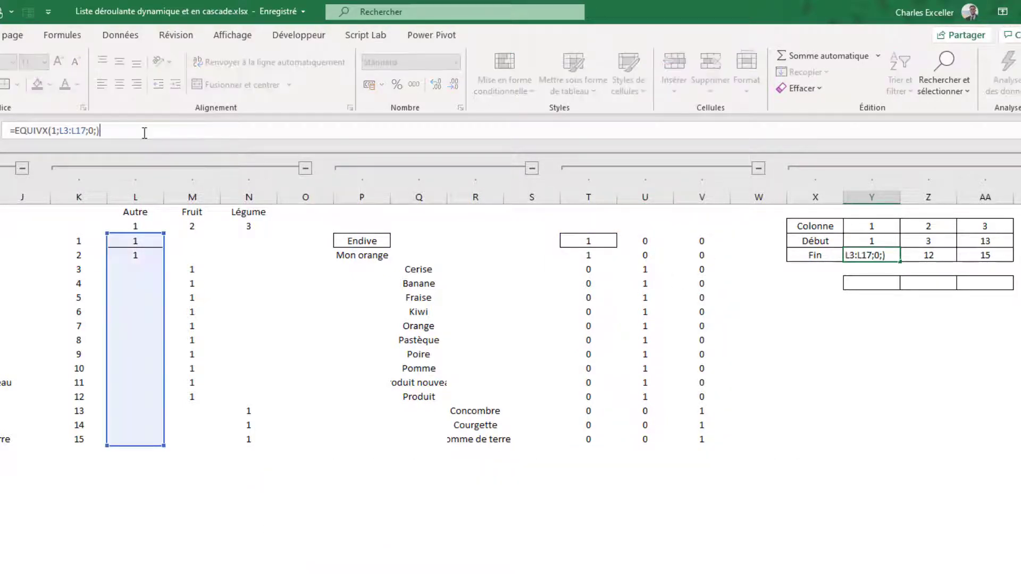
pyautogui.press('Left')
pyautogui.write('-1')
pyautogui.press('Return')
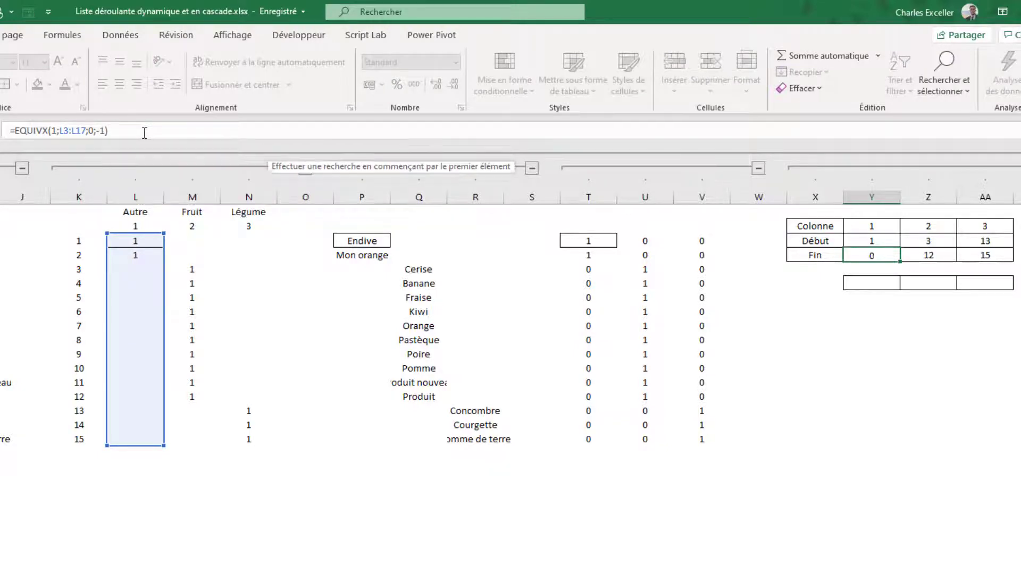
pyautogui.press('Up')
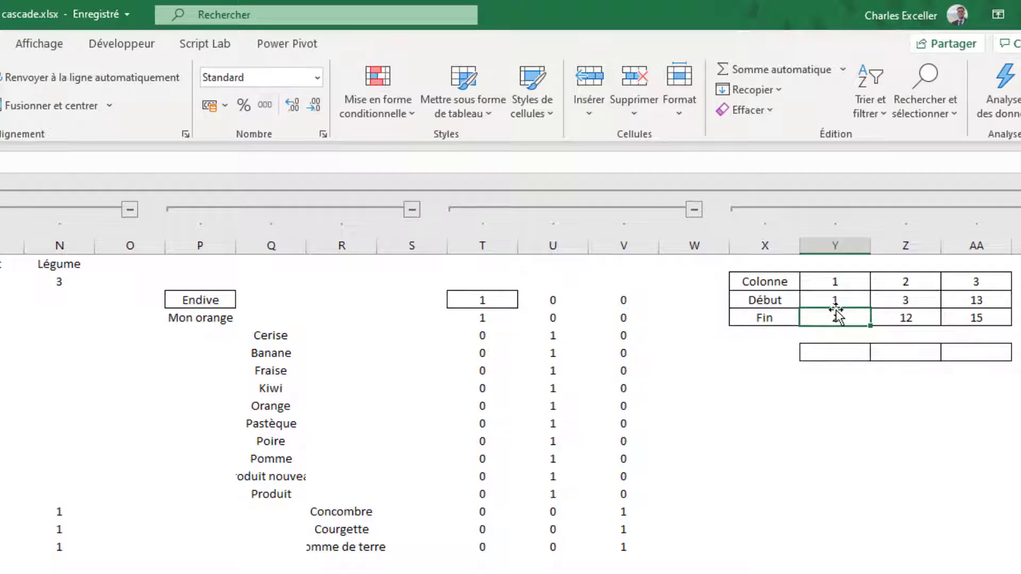
# Review the search mode options of the Y4 EQUIVX formula once more, keeping -1 as the argument.
pyautogui.click(486, 318)
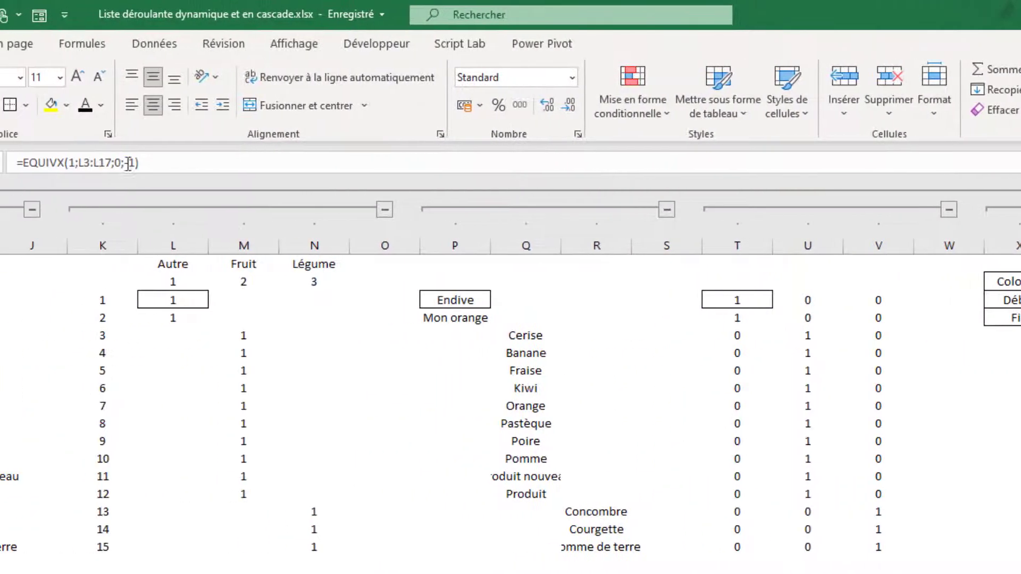
pyautogui.click(128, 163)
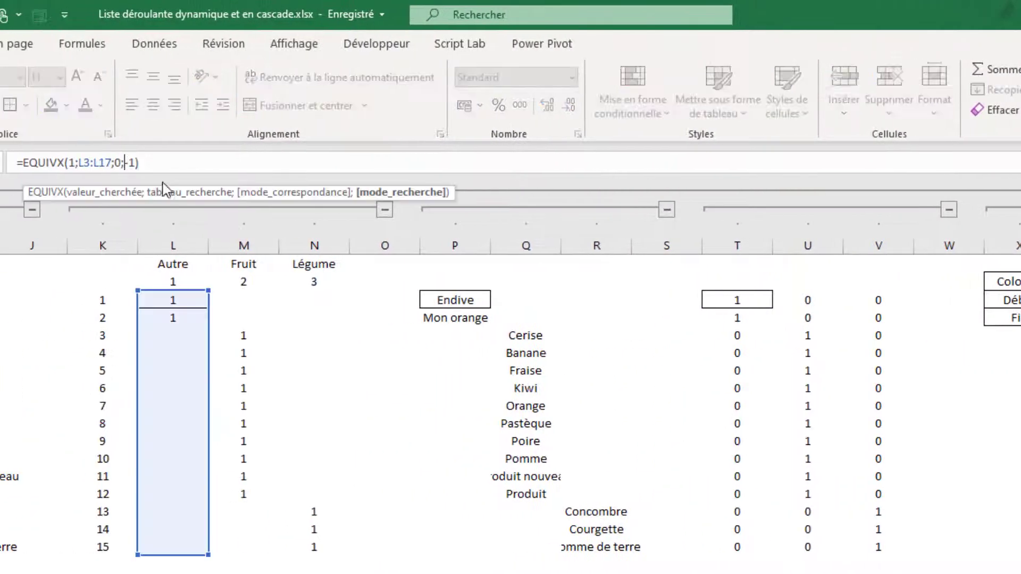
pyautogui.press('Delete')
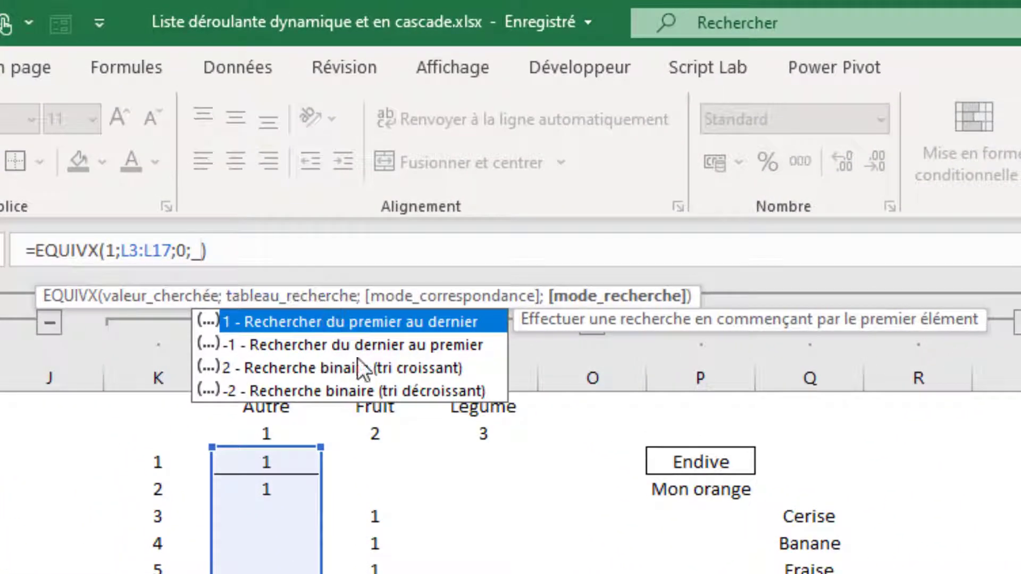
pyautogui.write('-1')
pyautogui.press('Return')
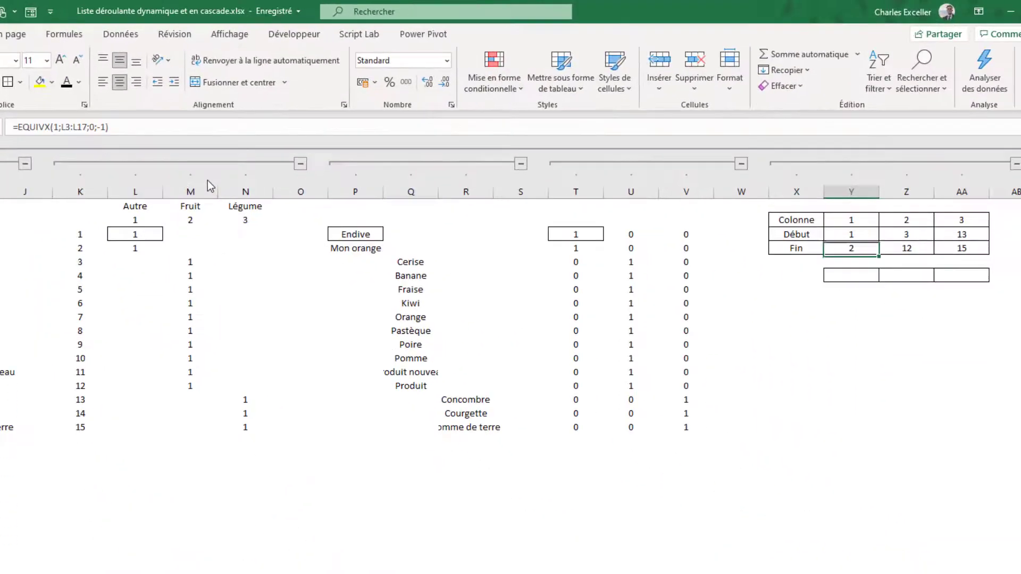
# Check the Fruit end row in Z4 against the 1s in column U and inspect the Légume start row in AA3.
pyautogui.press('Right')
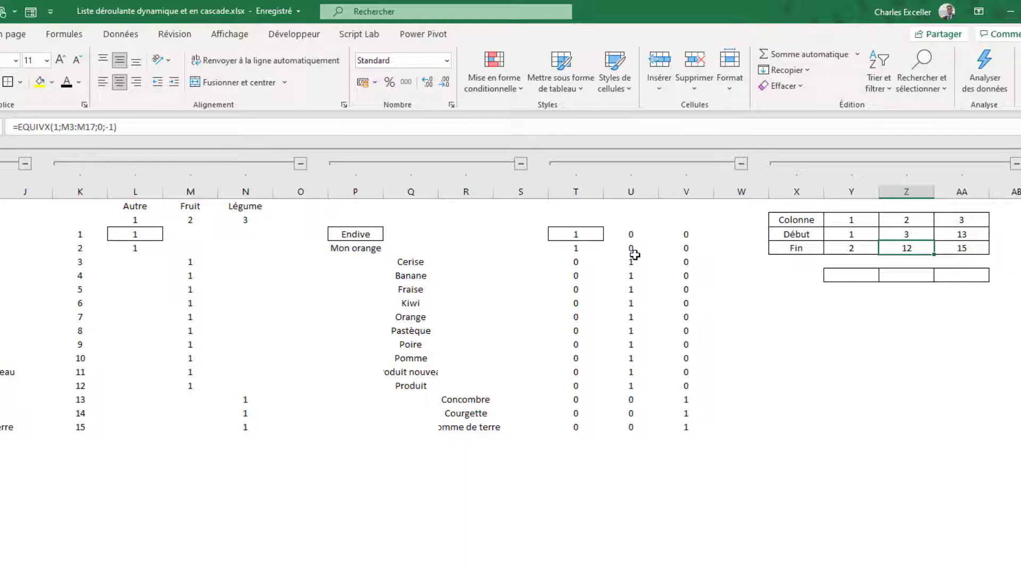
pyautogui.moveTo(631, 262); pyautogui.dragTo(631, 372)
pyautogui.click(965, 235)
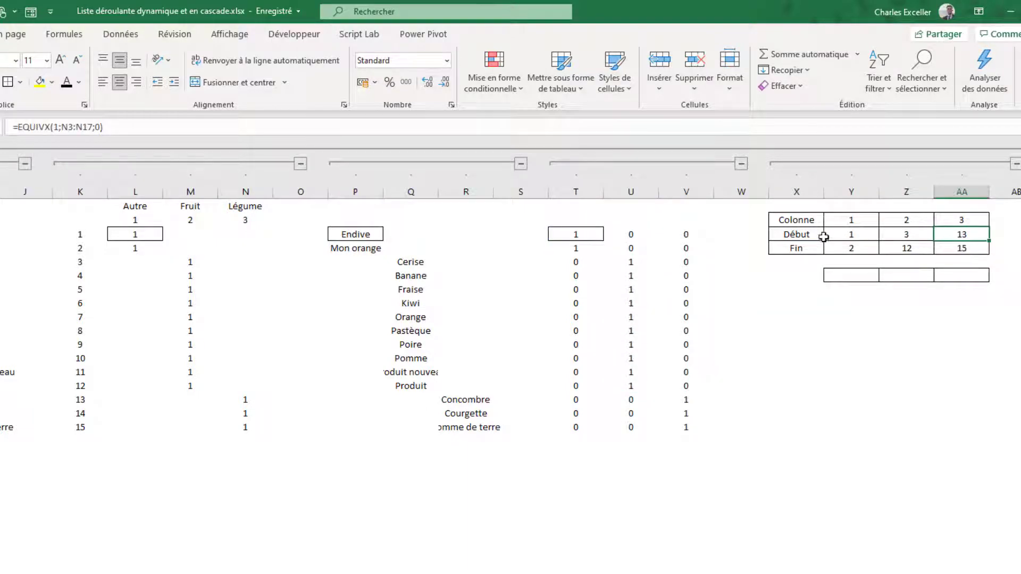
# Examine the DECALER arguments in Y6: reference $P$3, rows Y3-1, columns Y2-1 and height Y4-Y3+1, keeping the formula as it is.
pyautogui.click(855, 276)
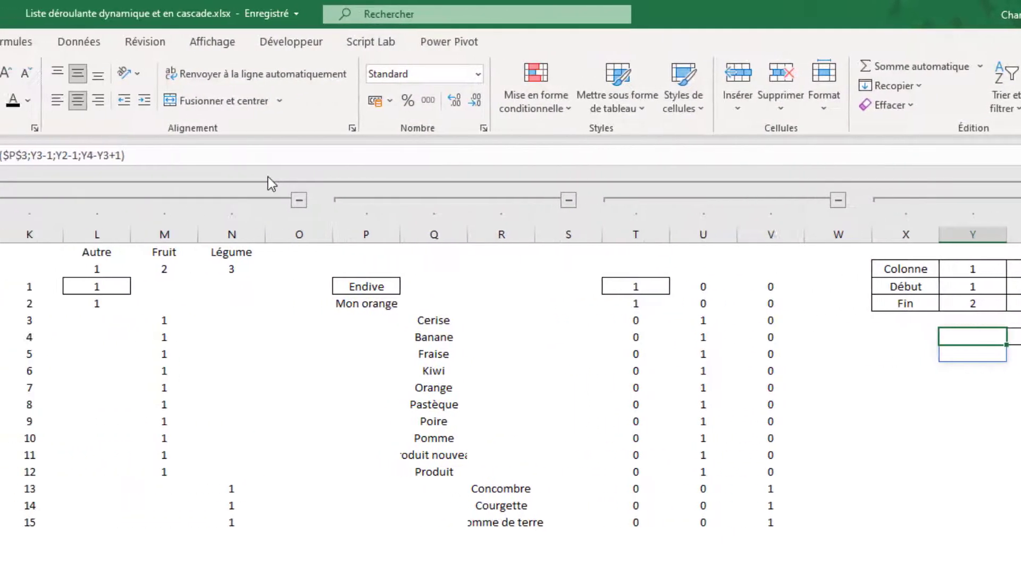
pyautogui.click(92, 156)
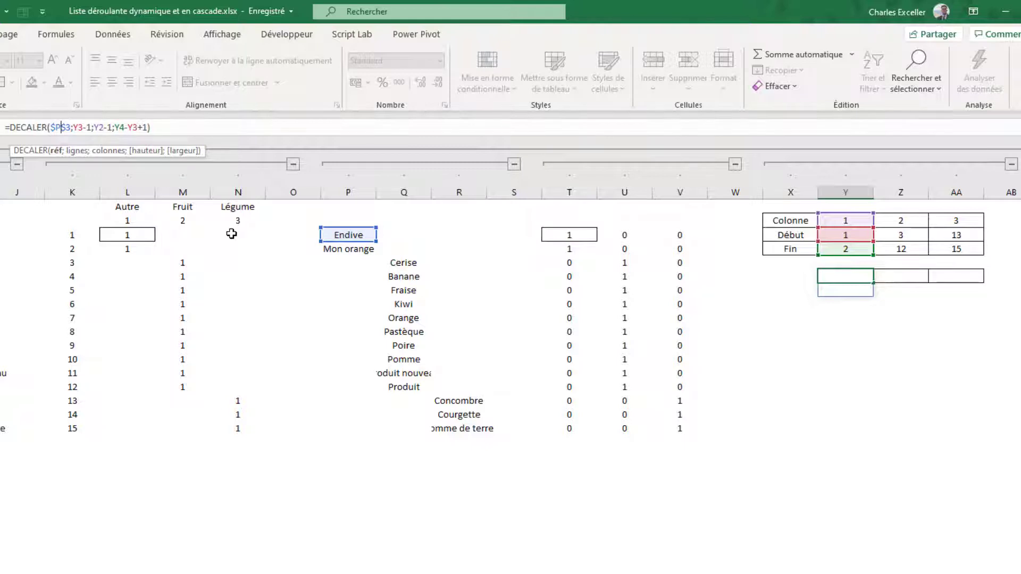
pyautogui.click(76, 128)
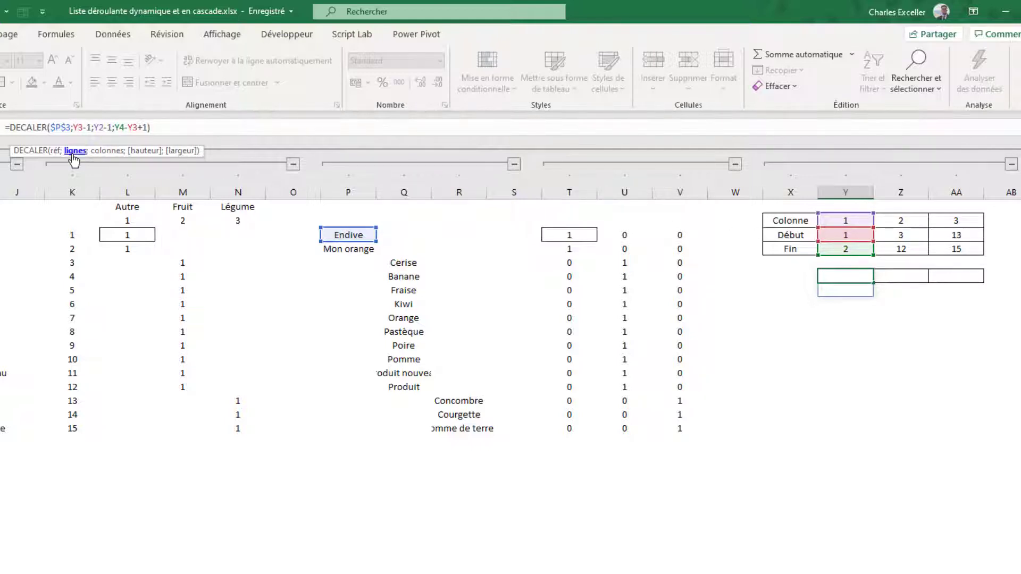
pyautogui.click(104, 128)
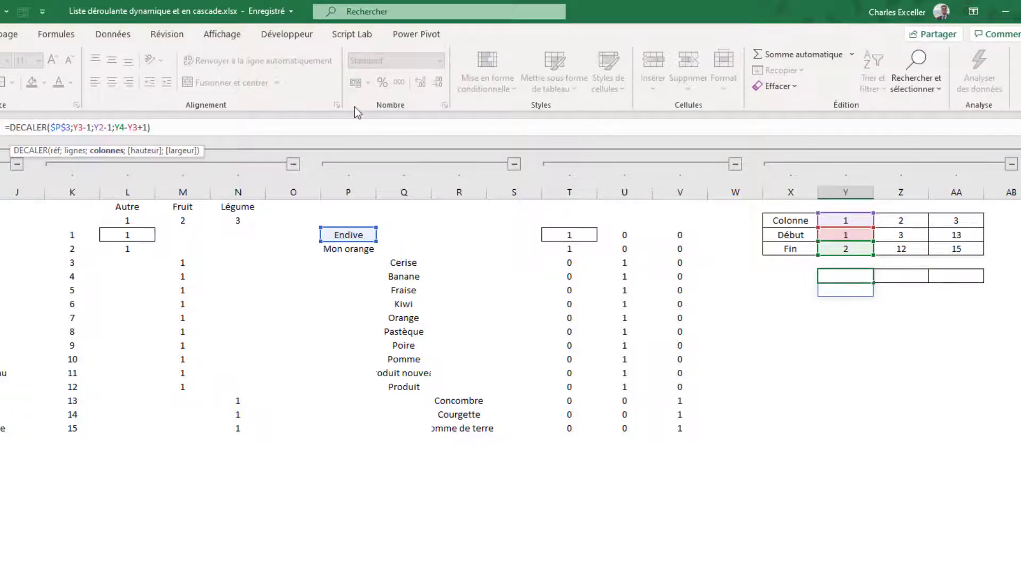
pyautogui.click(122, 127)
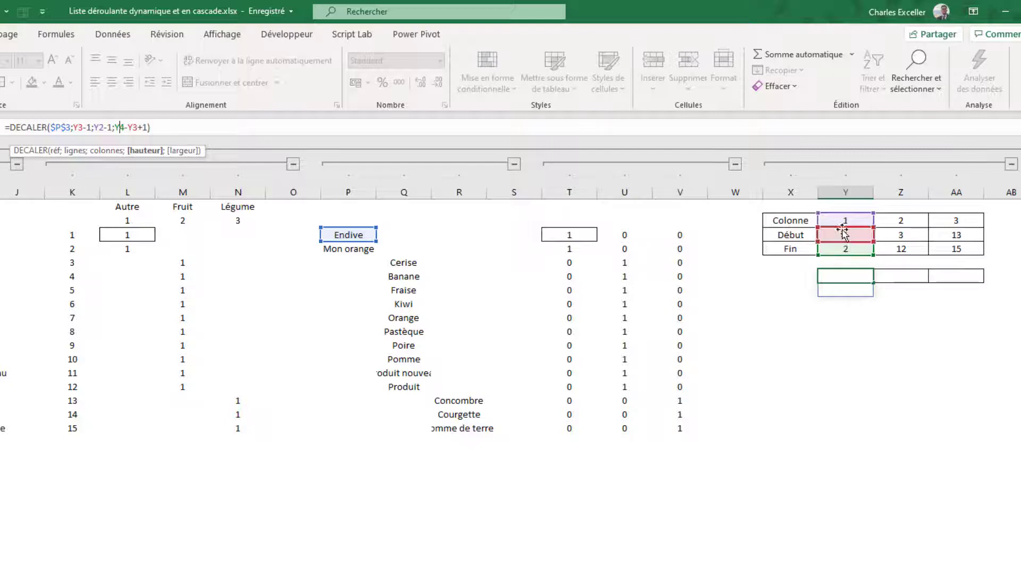
pyautogui.click(176, 127)
pyautogui.press('Escape')
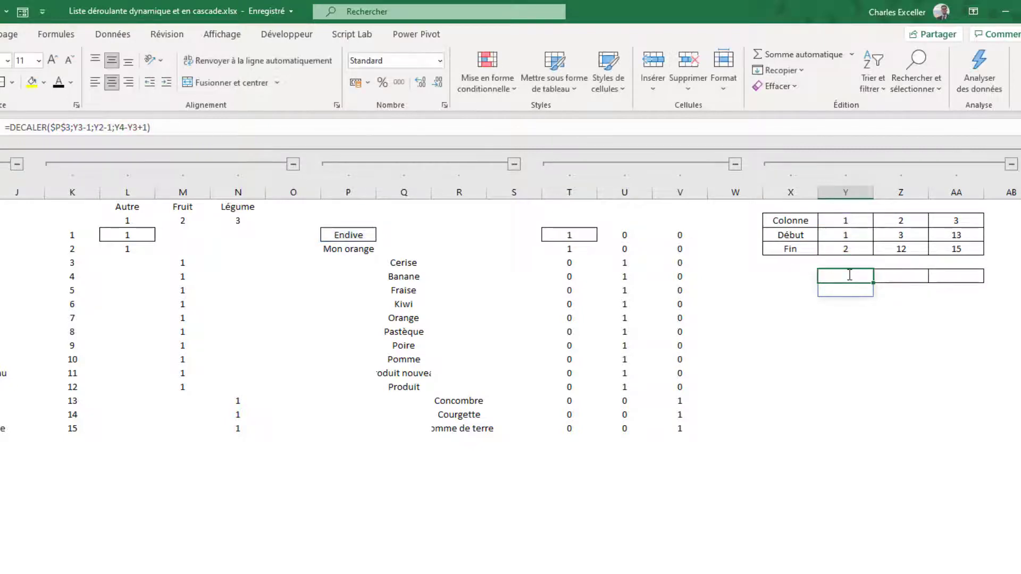
# Show the spilled values of the DECALER formula in Y6:Y7 in a black font.
pyautogui.hotkey('shift', 'Down')
pyautogui.press('F2')
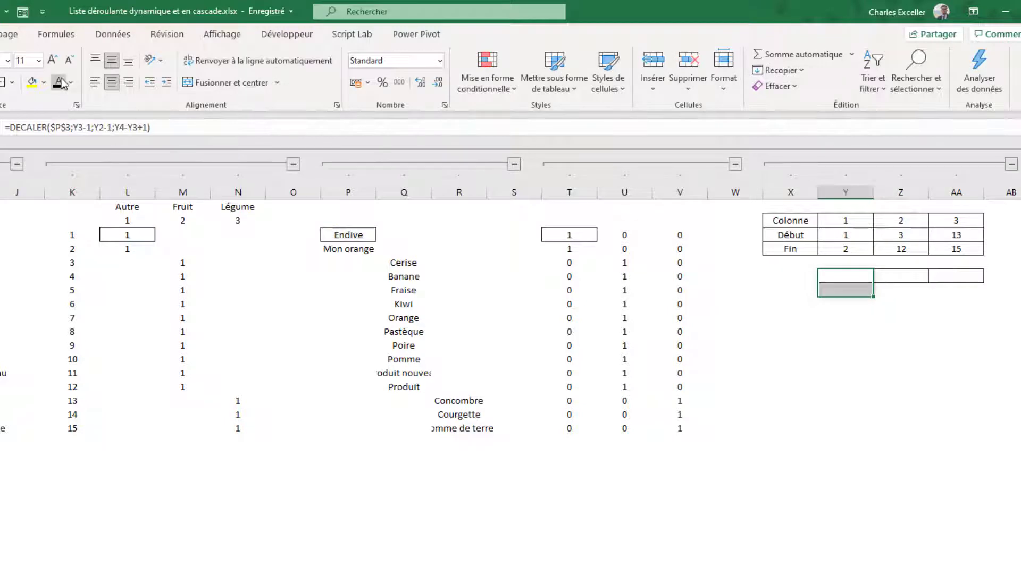
pyautogui.hotkey('ctrl', 'shift', 'Return')
pyautogui.click(831, 344)
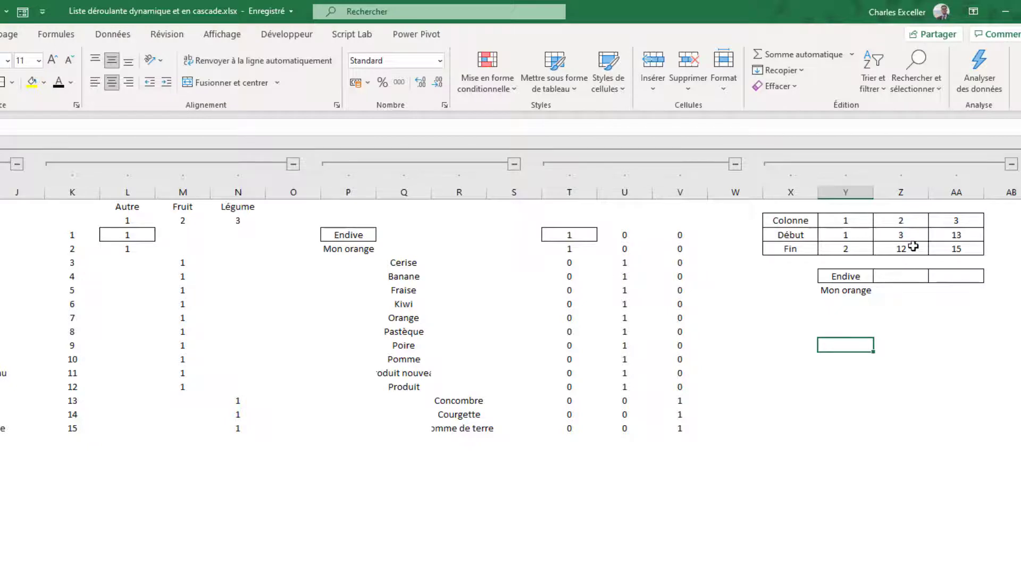
# Compare the DECALER formulas in Y6 and Z6, examining Z6's reference $P$3, rows Z3-1, columns Z2-1 and height Z4-Z3+1.
pyautogui.click(898, 277)
pyautogui.hotkey('ctrl', 'r')
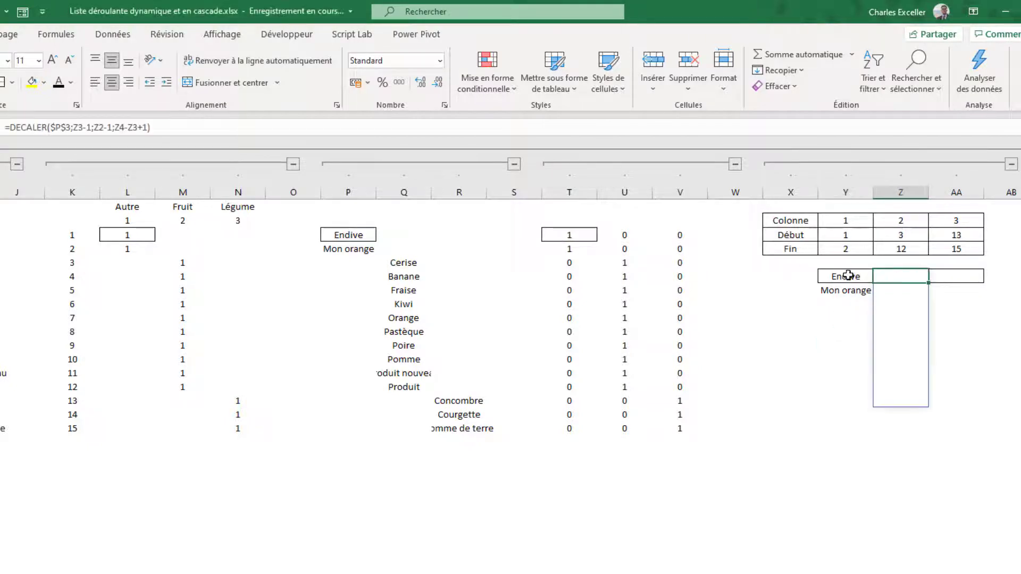
pyautogui.click(848, 275)
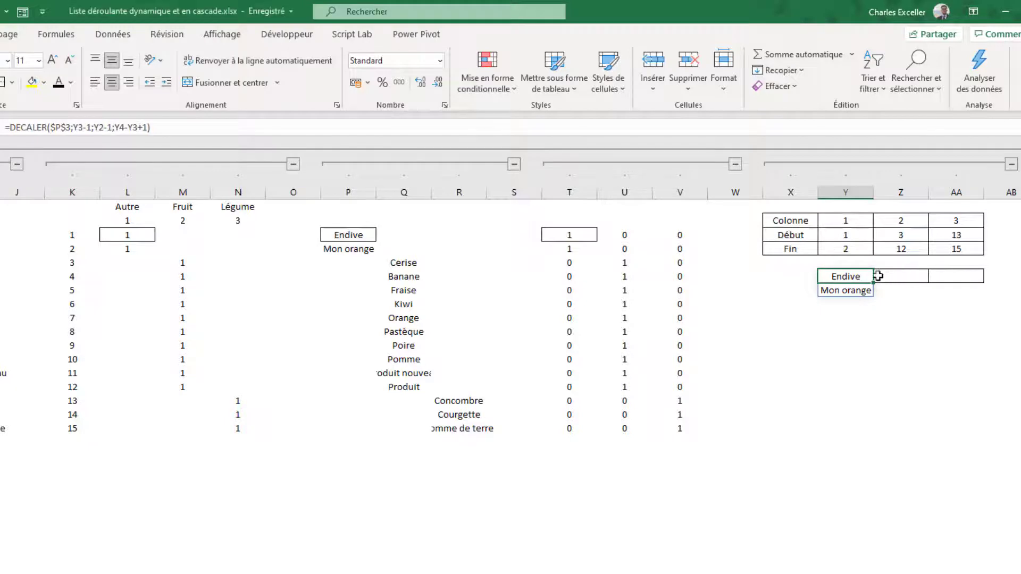
pyautogui.click(899, 280)
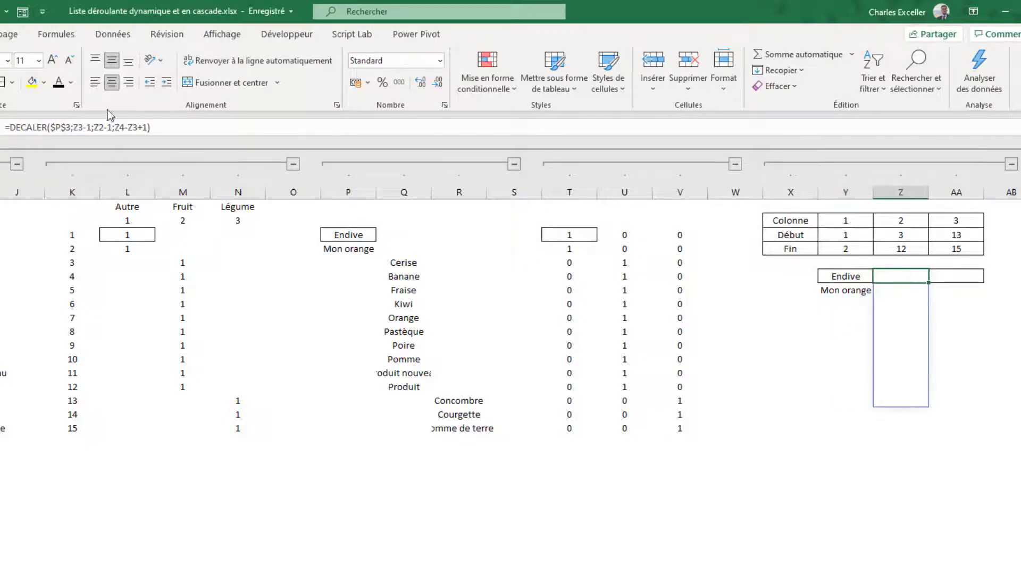
pyautogui.click(68, 128)
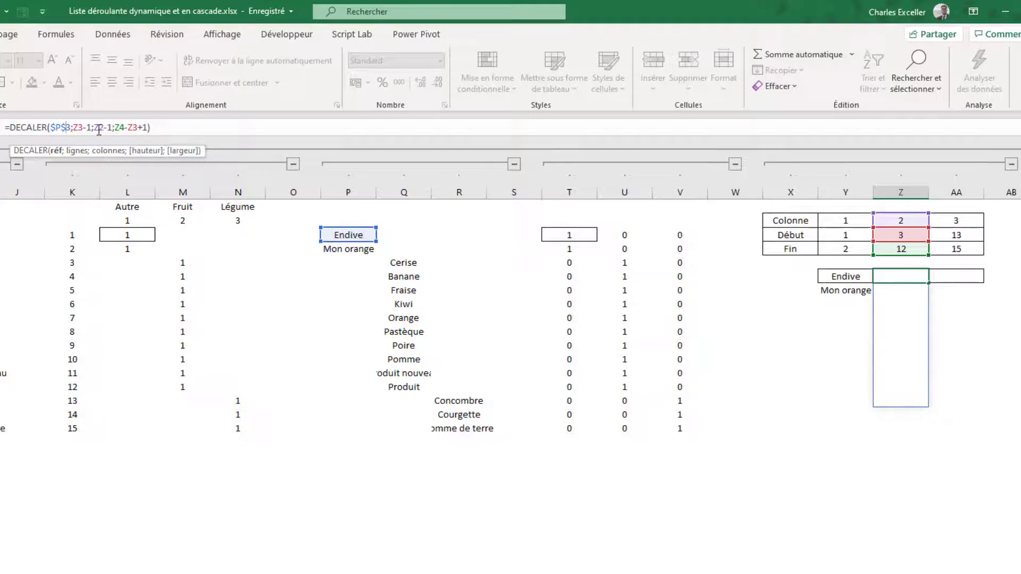
pyautogui.click(92, 128)
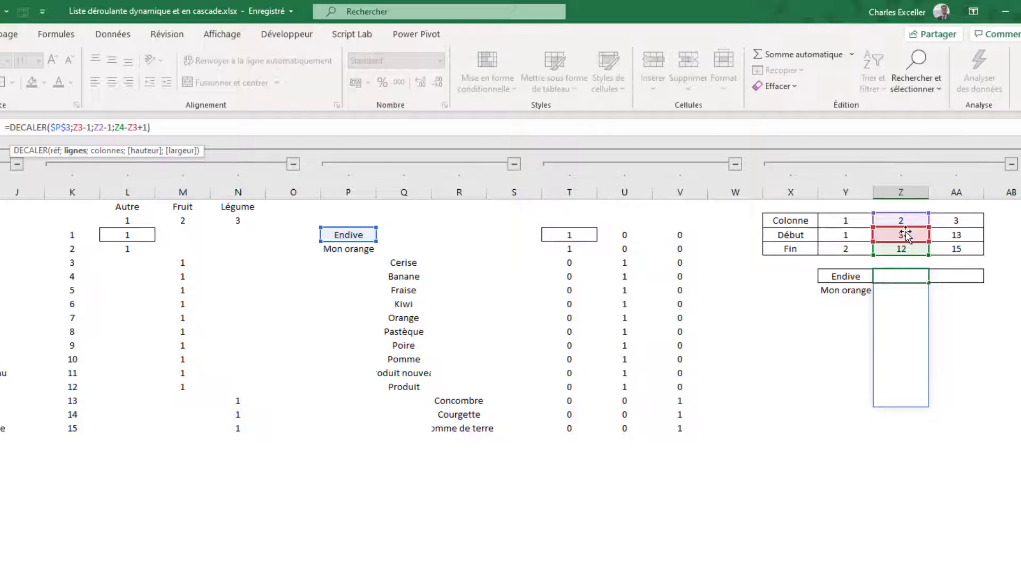
pyautogui.click(105, 128)
pyautogui.click(121, 128)
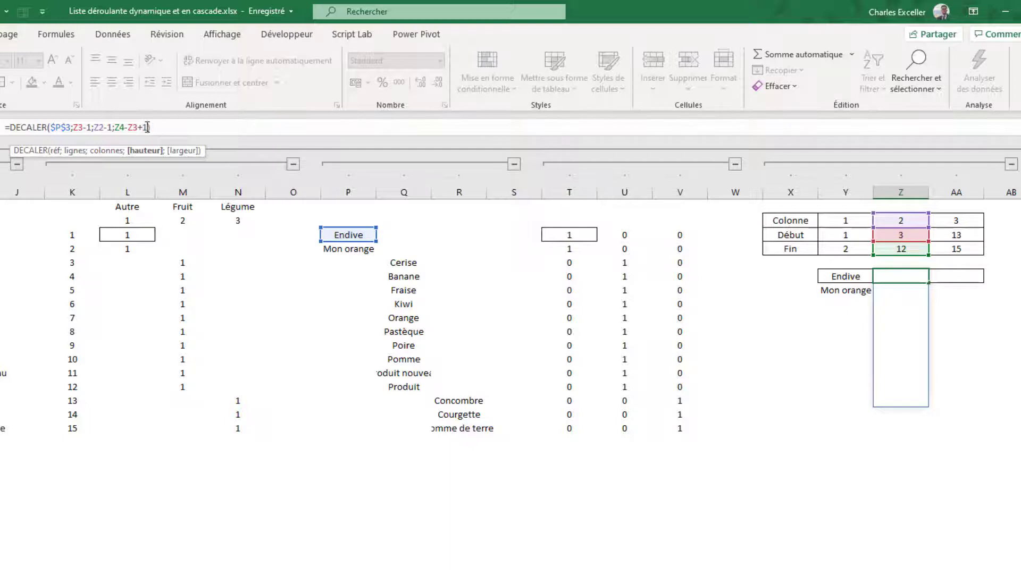
# Show the spilled Fruit and Légume lists of the DECALER formulas in Z6 and AA6 in a black font.
pyautogui.hotkey('ctrl', 'shift', 'Return')
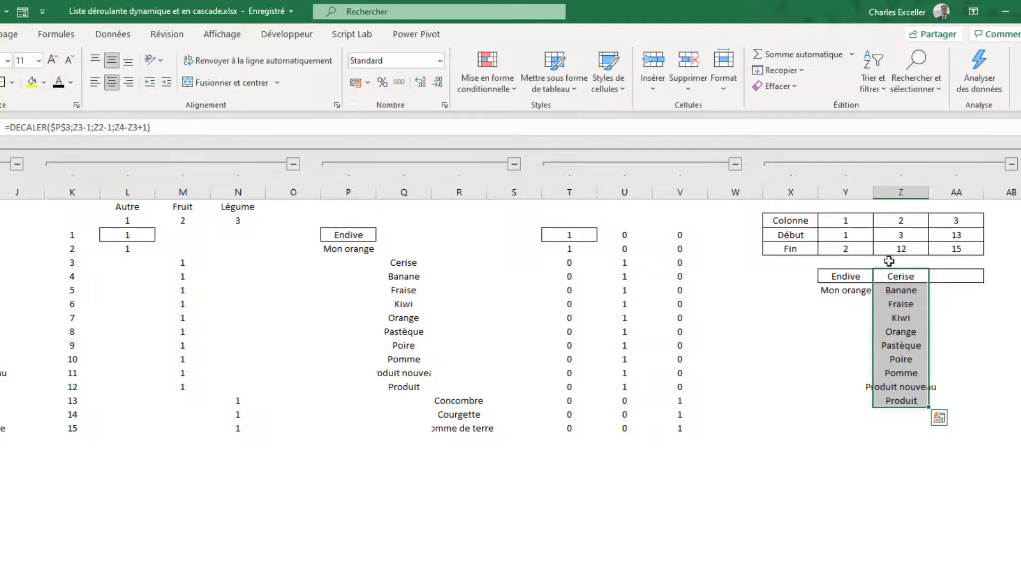
pyautogui.click(949, 274)
pyautogui.moveTo(950, 275); pyautogui.dragTo(952, 305)
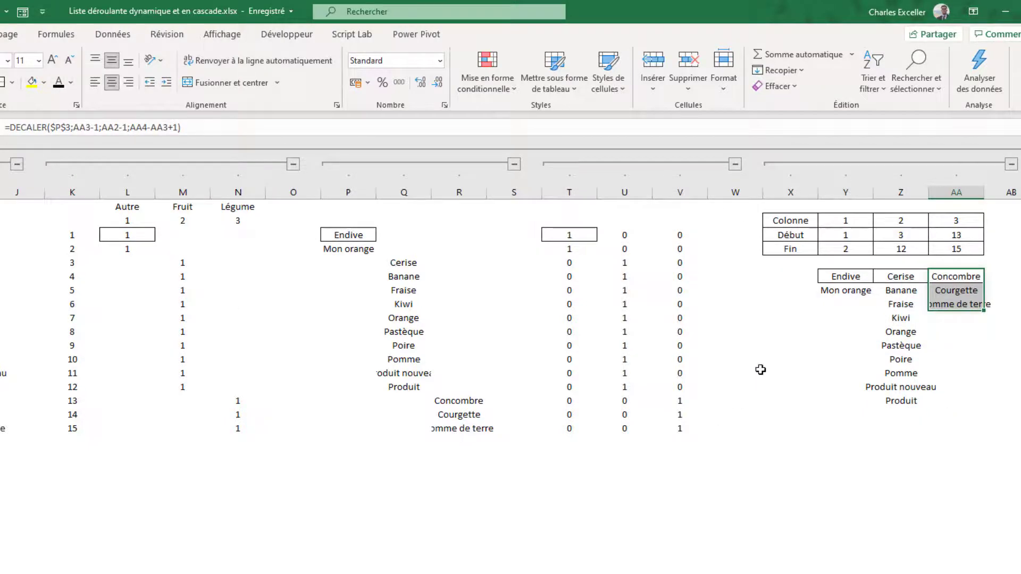
# Set the category of Pomme de terre to Fruit and check the Fruit and Légume lists under Z6 and AA6.
pyautogui.click(32, 331)
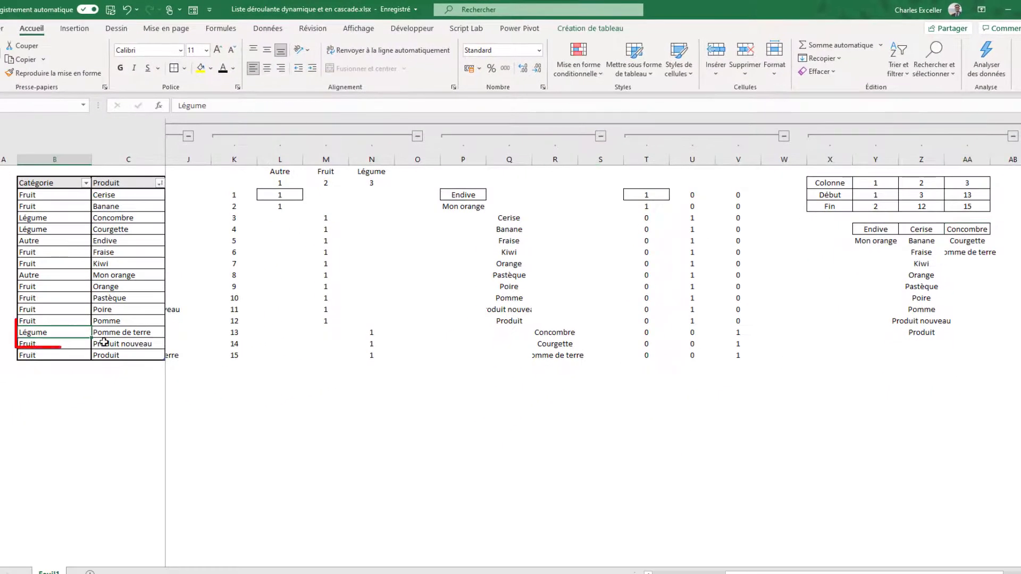
pyautogui.write('Fruit')
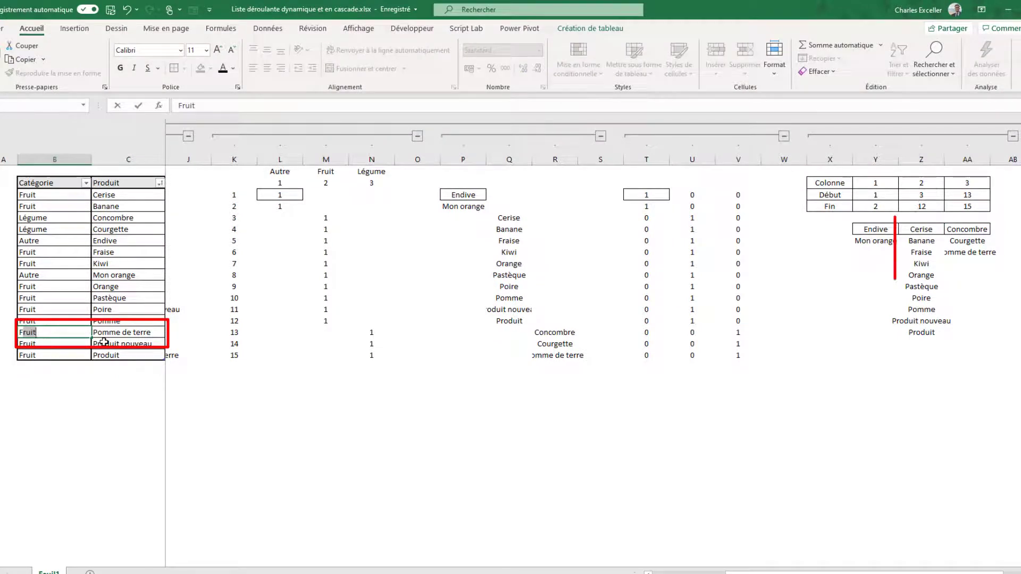
pyautogui.press('Return')
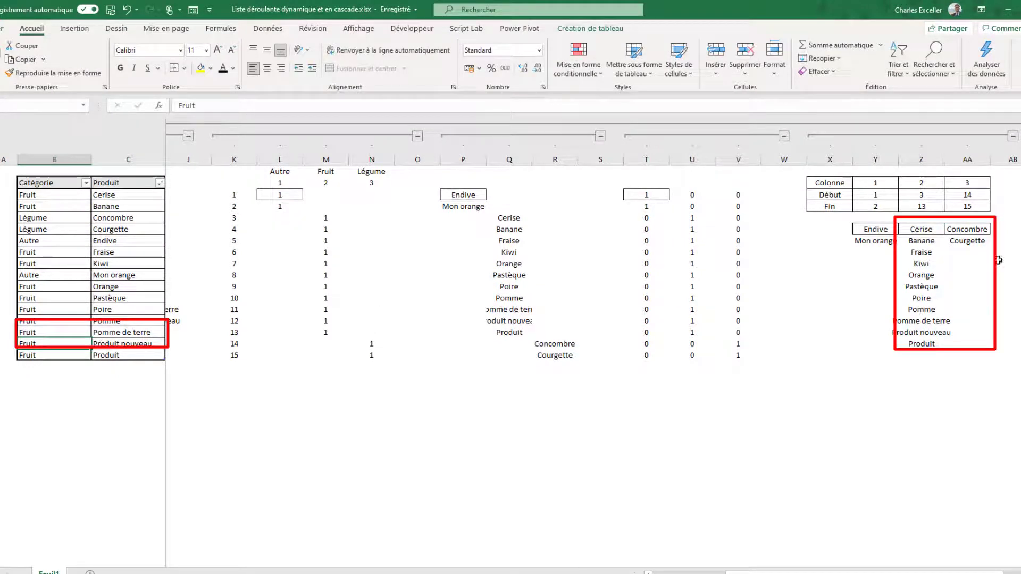
pyautogui.moveTo(967, 229); pyautogui.dragTo(928, 344)
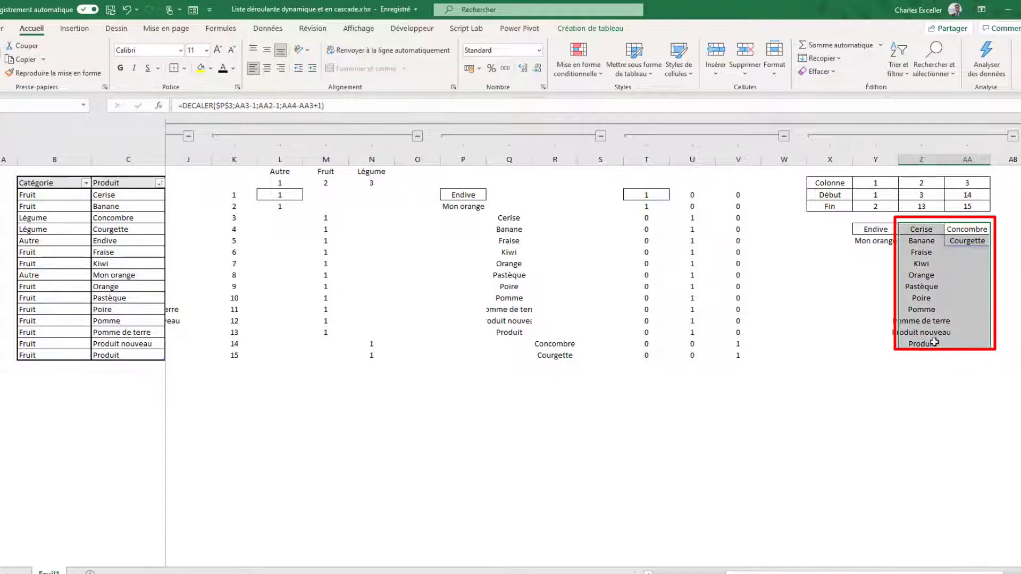
# Set the category of Pomme de terre back to Légume in the products table.
pyautogui.click(50, 330)
pyautogui.write('Légume')
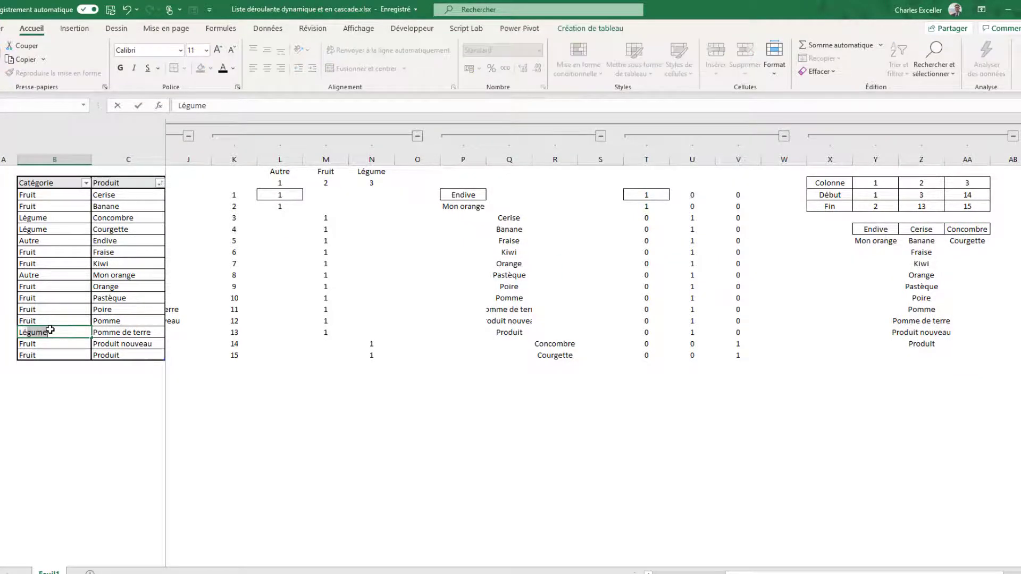
pyautogui.press('Return')
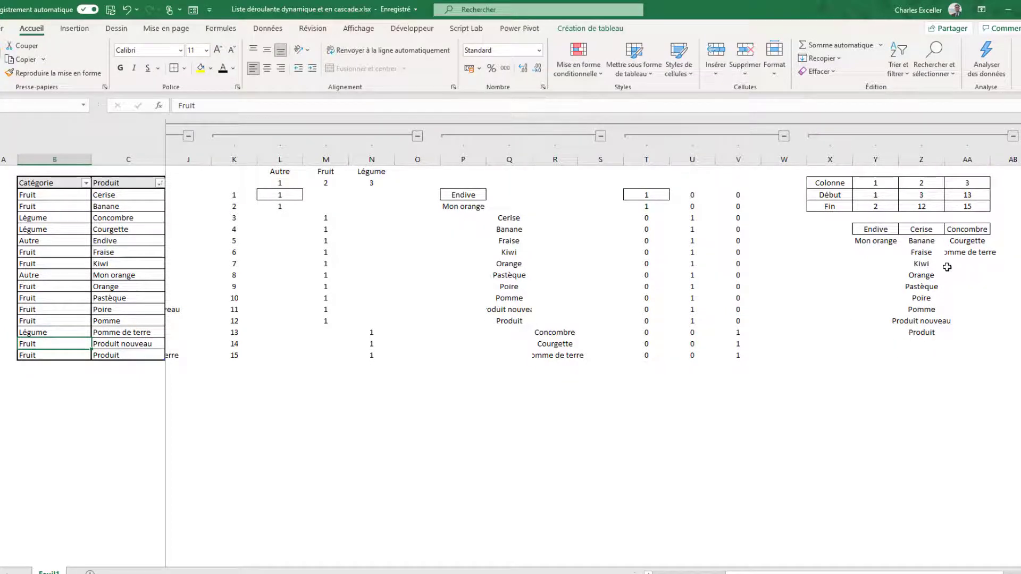
# Expand the collapsed column group AC:AE that holds the category list beside the DECALER lists.
pyautogui.hscroll(1, 946, 267)
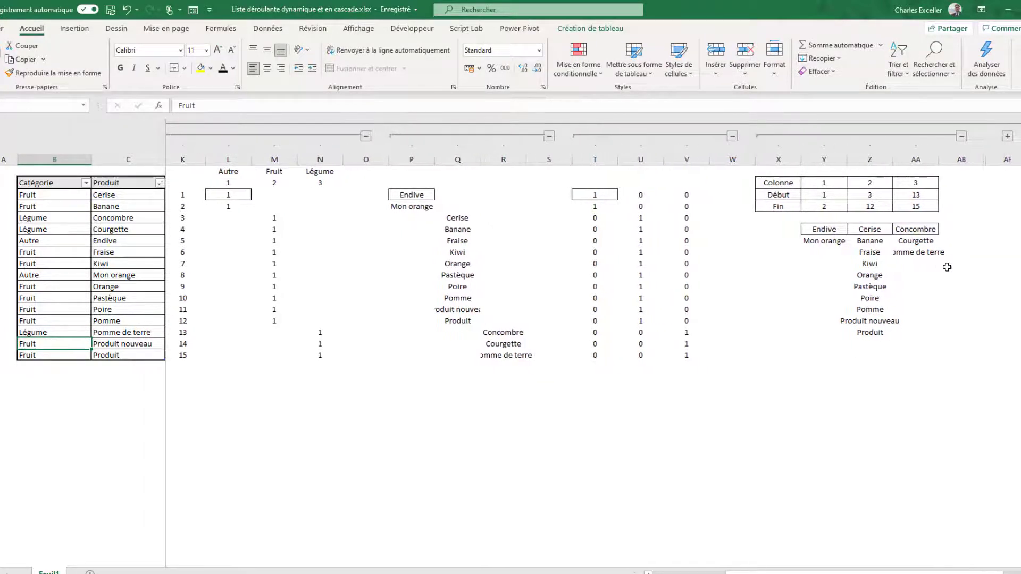
pyautogui.click(837, 227)
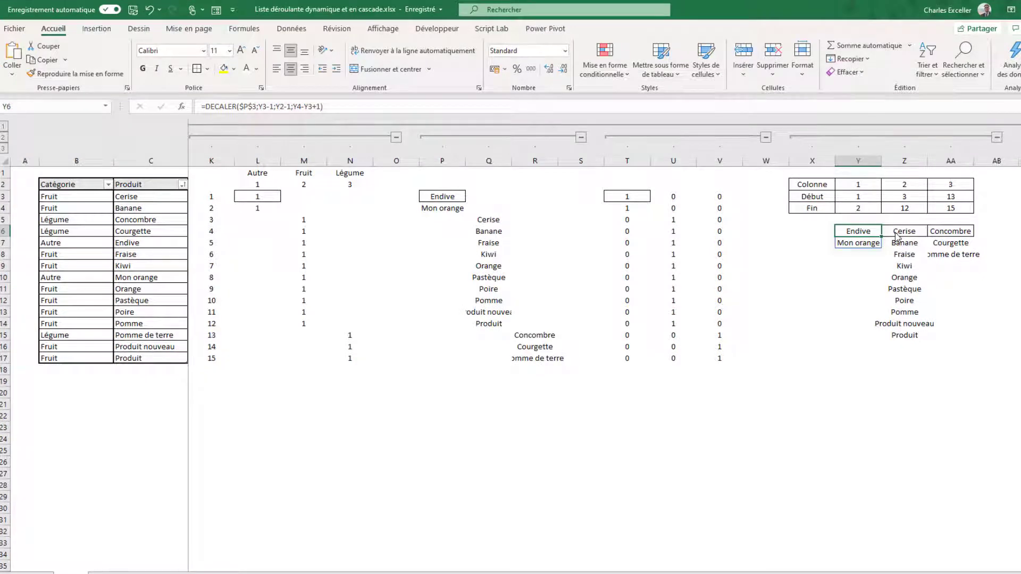
pyautogui.hscroll(3, 897, 235)
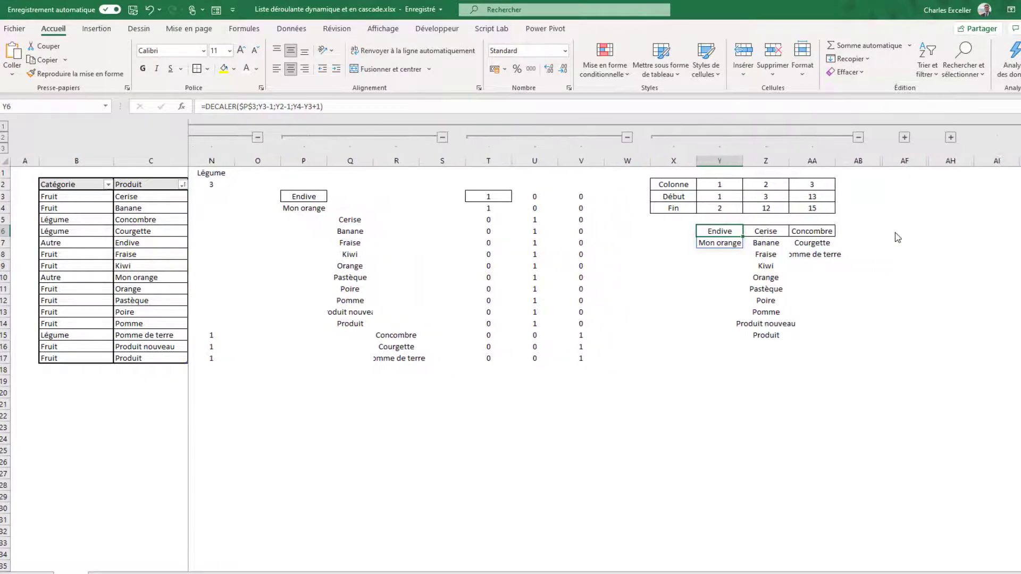
pyautogui.click(904, 138)
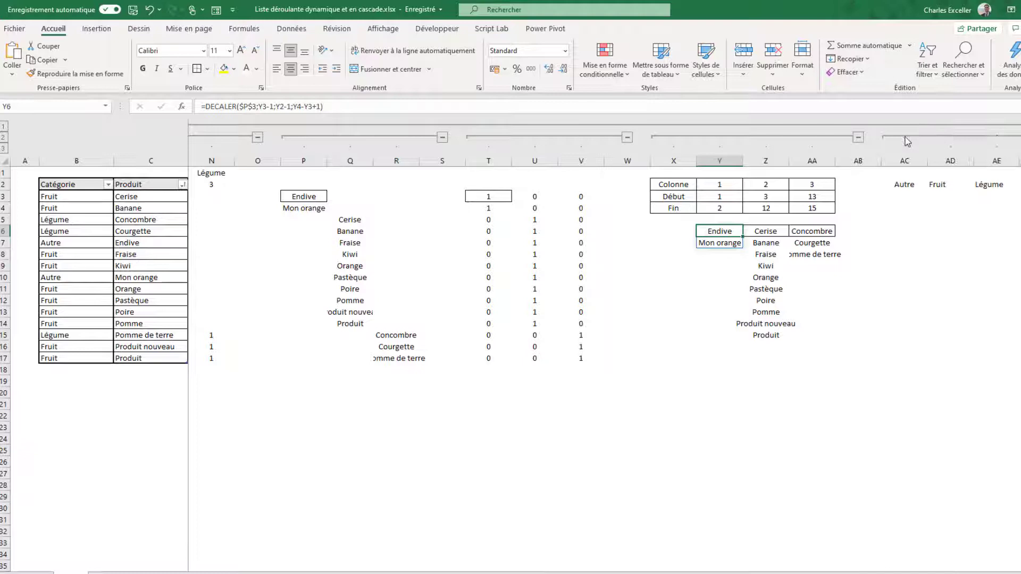
# Examine the ToutesCategories formula =TRANSPOSE(UNIQUE(TRIER(Produits[Catégorie]))) in AC2 and its source column, keeping the formula as it is.
pyautogui.click(910, 186)
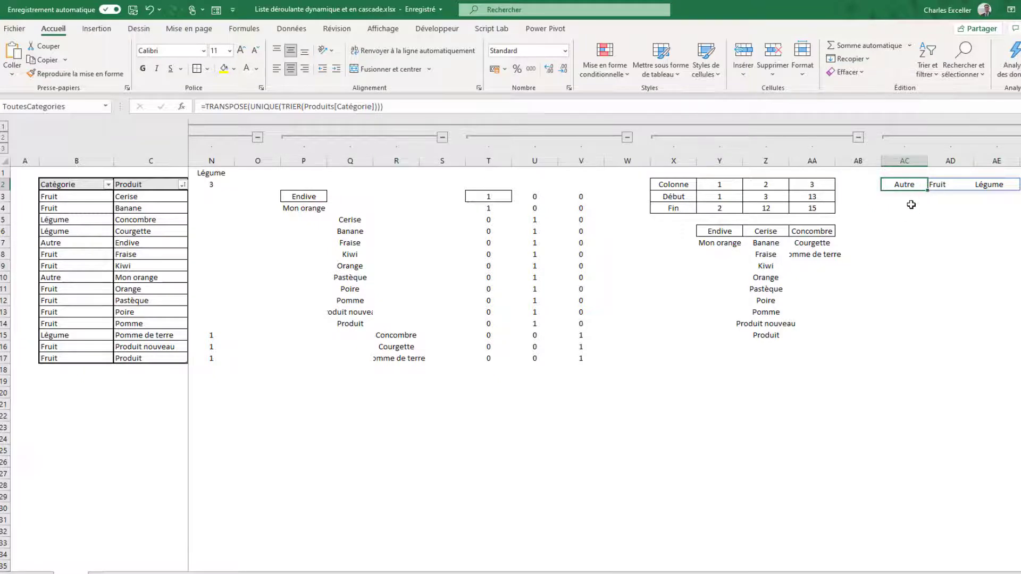
pyautogui.hscroll(-3, 464, 282)
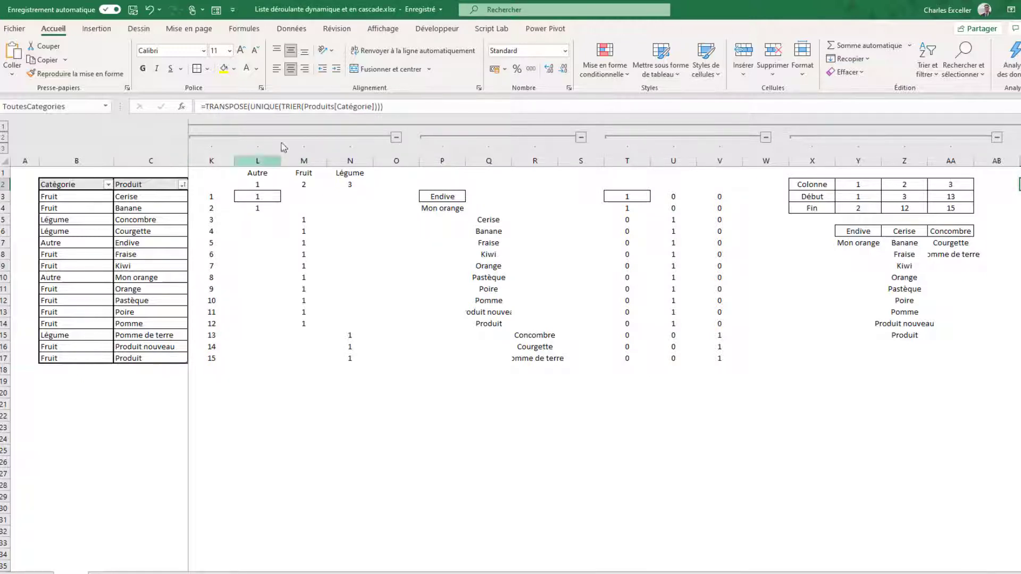
pyautogui.click(356, 107)
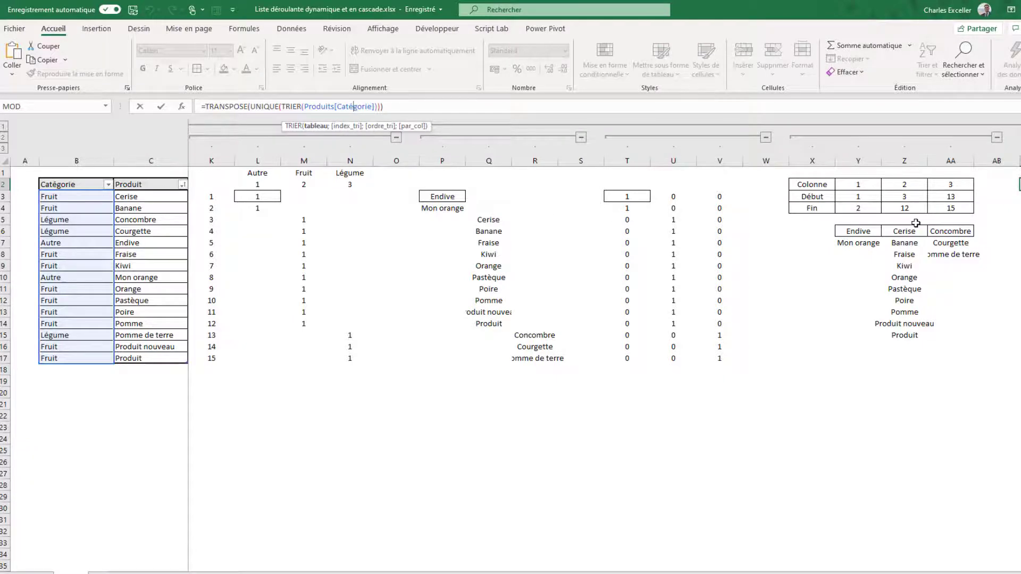
pyautogui.hscroll(2, 915, 223)
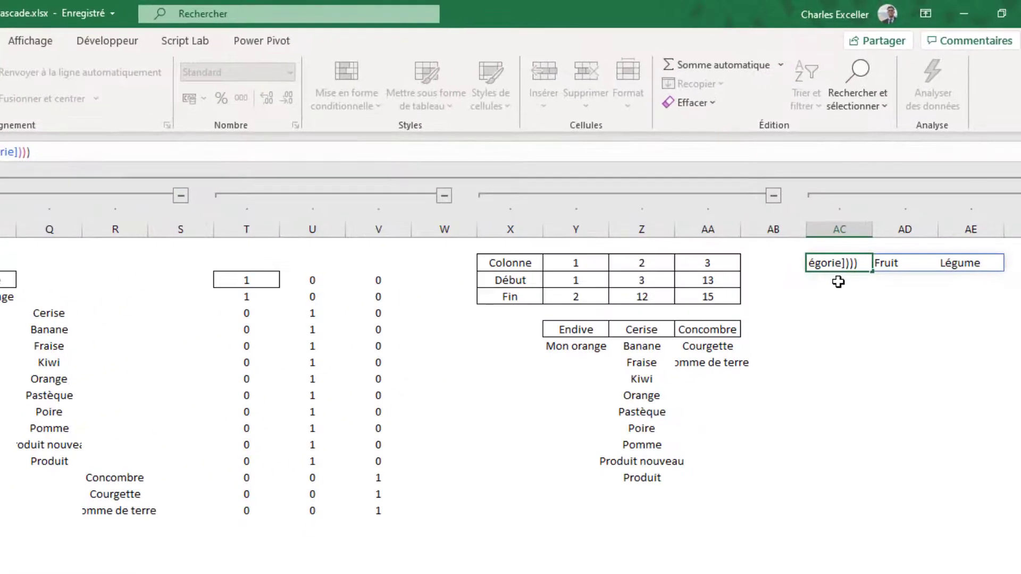
pyautogui.press('Return')
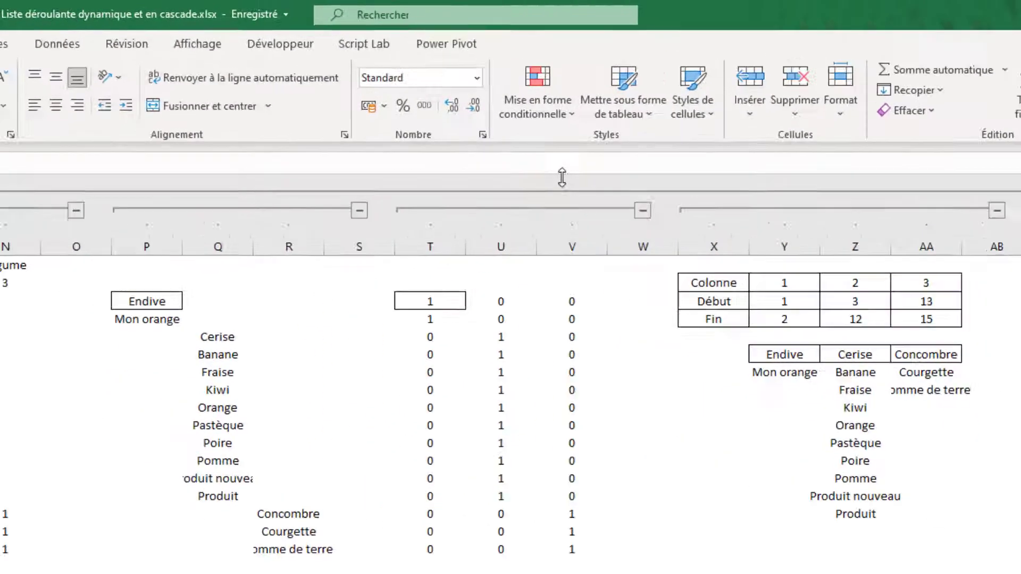
# Enlarge the formula bar to fit the multi-line LET formula in P3 and examine the SEQUENCE(LIGNES(TableauTrié#)) definition of rangProduit.
pyautogui.moveTo(415, 157); pyautogui.dragTo(418, 259)
pyautogui.moveTo(973, 410); pyautogui.dragTo(973, 384)
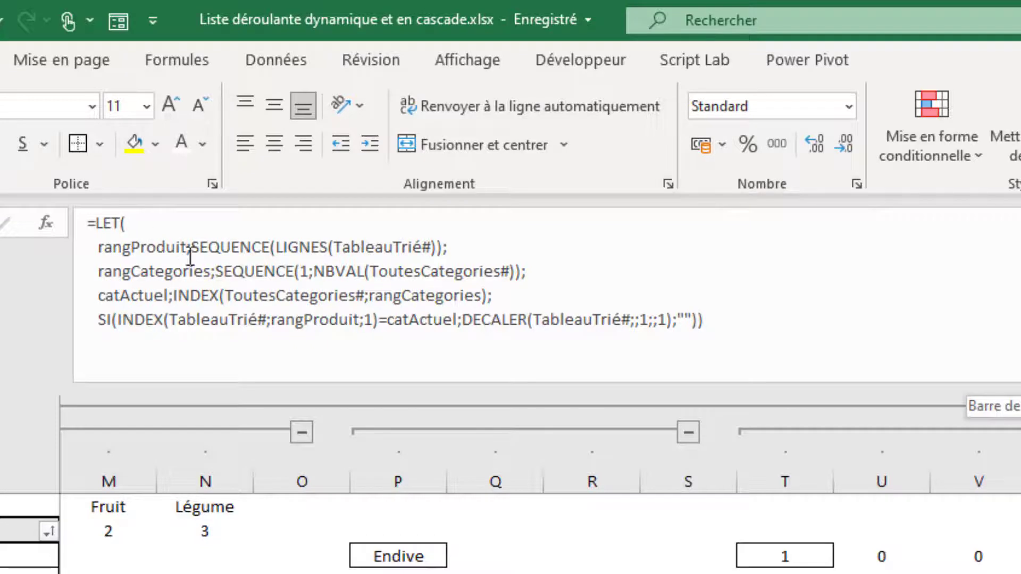
pyautogui.click(147, 249)
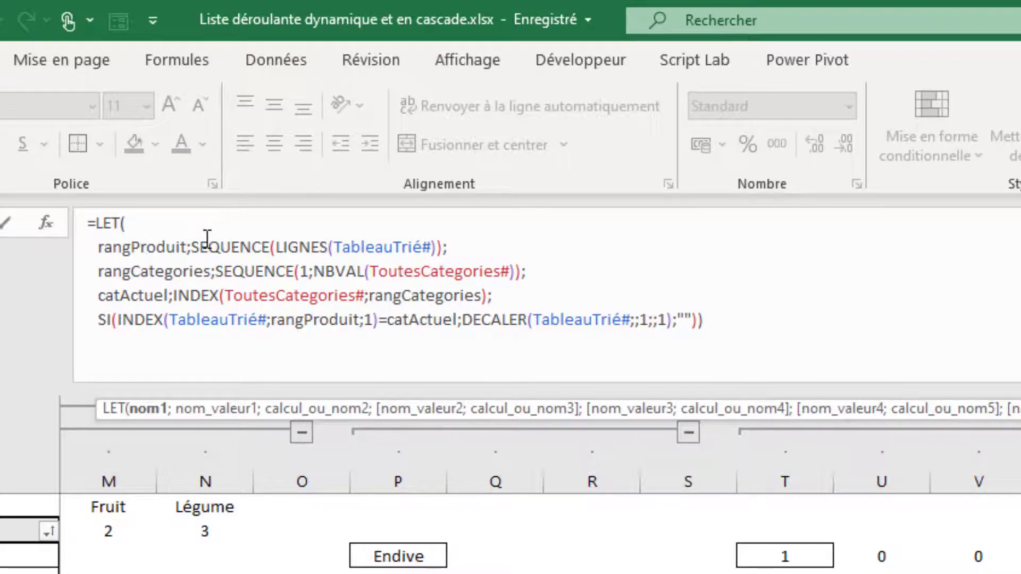
pyautogui.moveTo(191, 245); pyautogui.dragTo(464, 249)
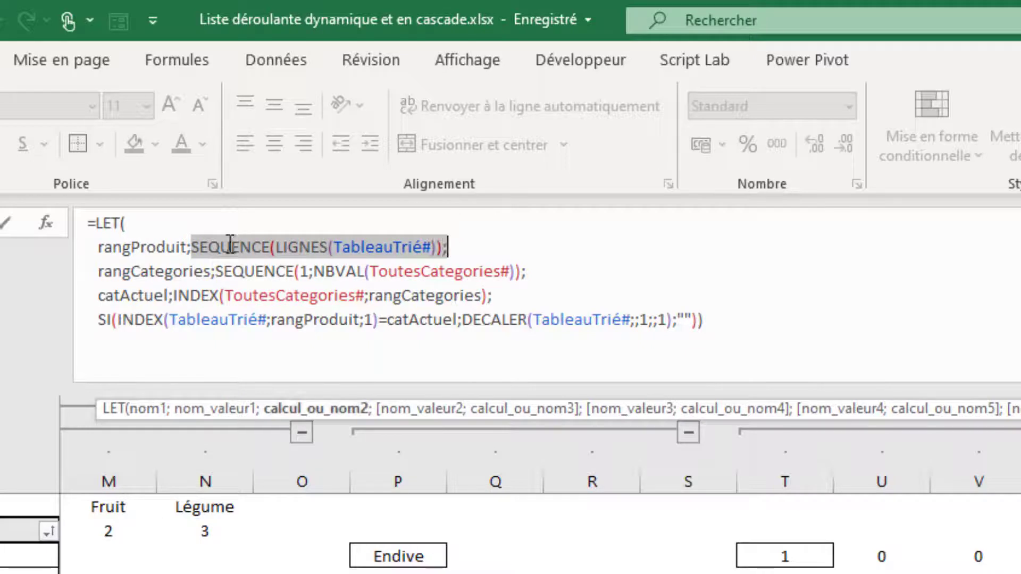
pyautogui.click(171, 229)
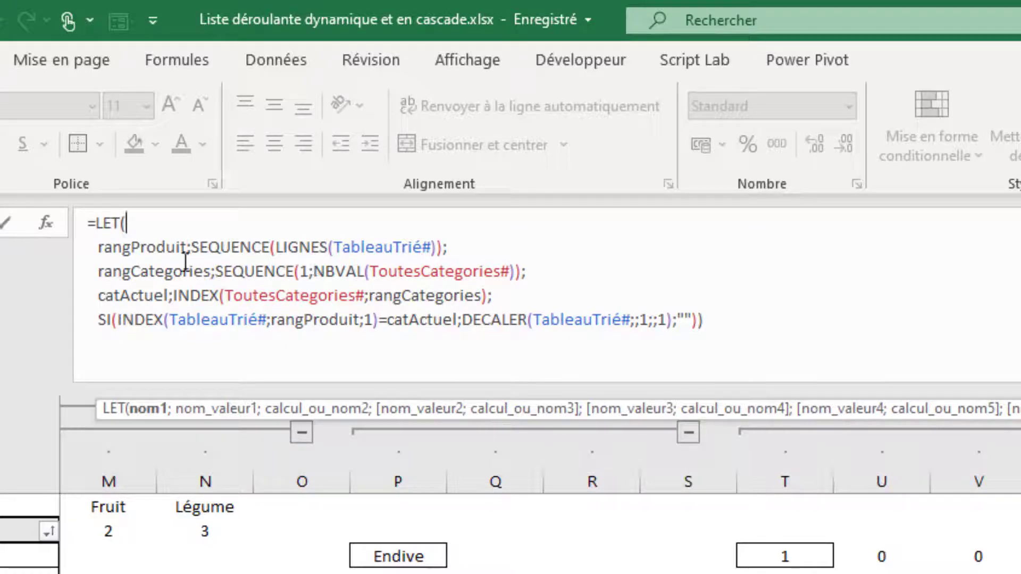
# Go through the LET formula's rangCategories and catActuel names and its final SI calculation.
pyautogui.click(132, 273)
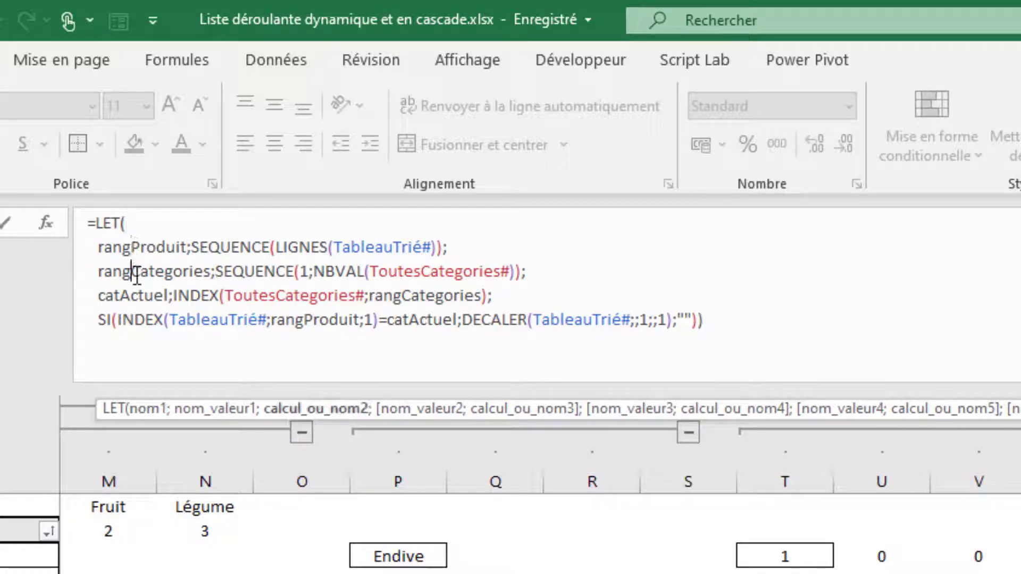
pyautogui.click(136, 298)
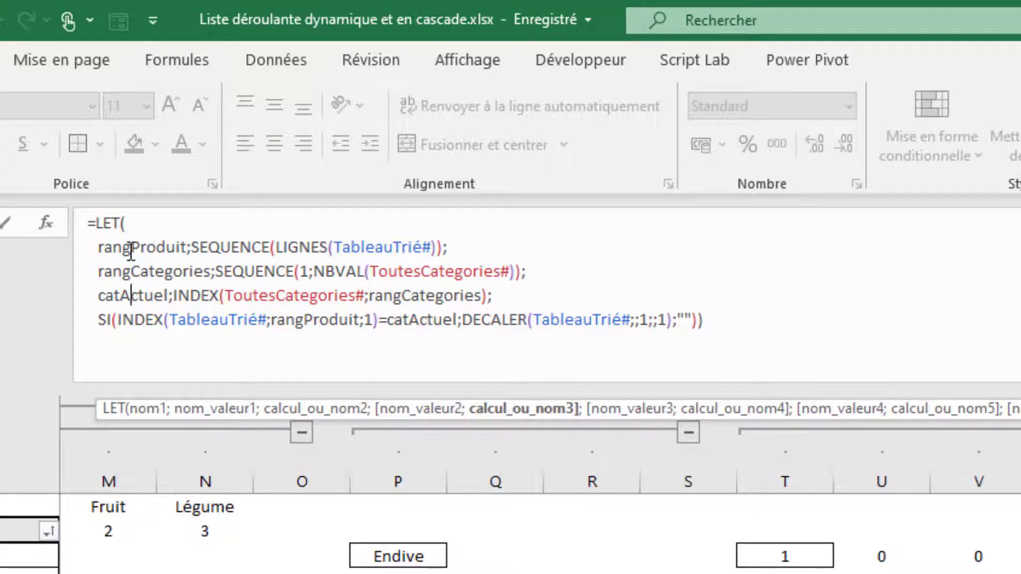
pyautogui.click(184, 319)
# Check the LET name rangProduit and its SEQUENCE value against the product row numbers in column K.
pyautogui.click(167, 247)
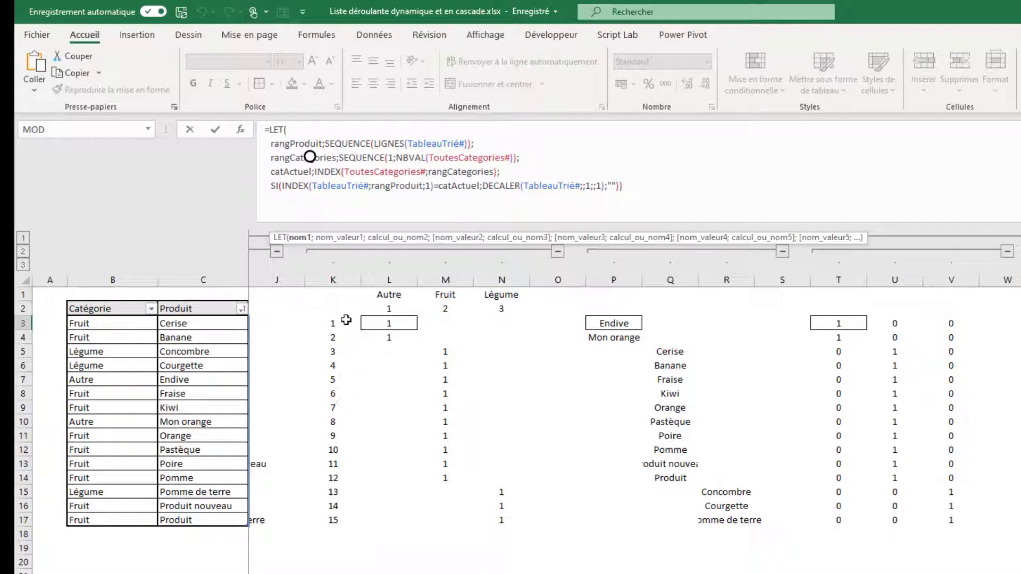
pyautogui.click(349, 143)
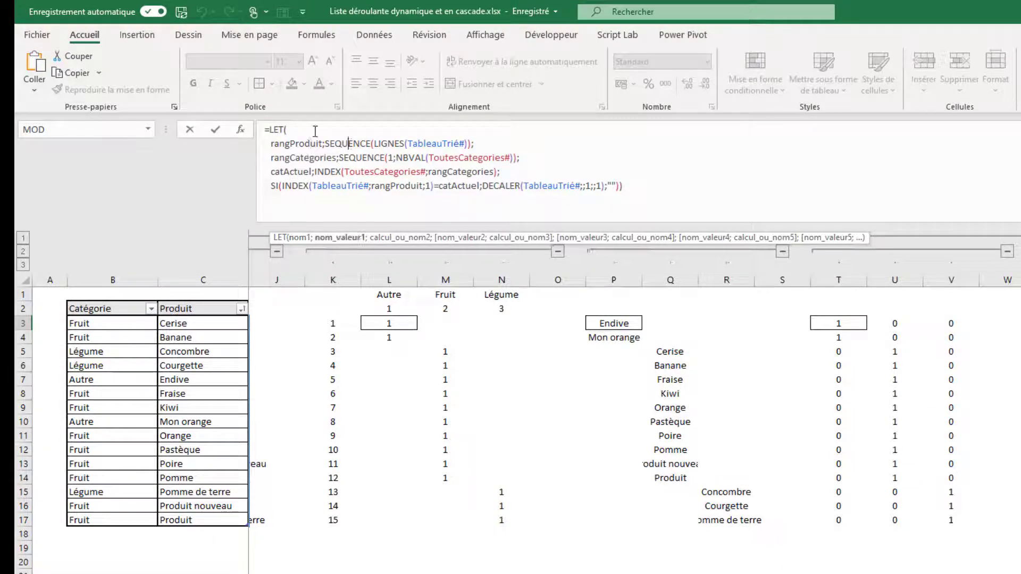
pyautogui.doubleClick(295, 143)
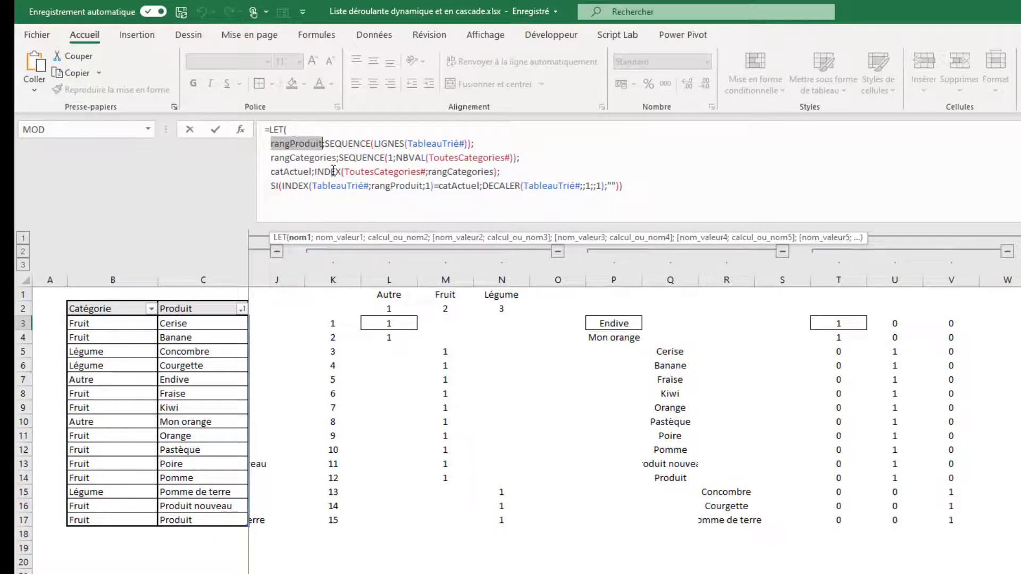
# Check rangCategories, defined as SEQUENCE(1;NBVAL(ToutesCategories#)), against the numbers in L2:N2, and inspect the INDEX definition of catActuel.
pyautogui.doubleClick(296, 158)
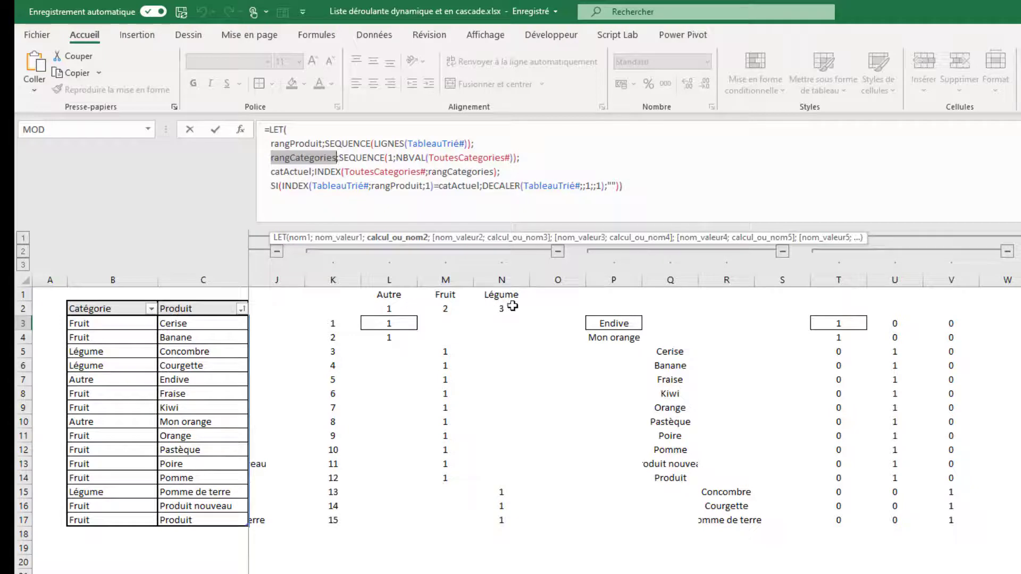
pyautogui.click(394, 157)
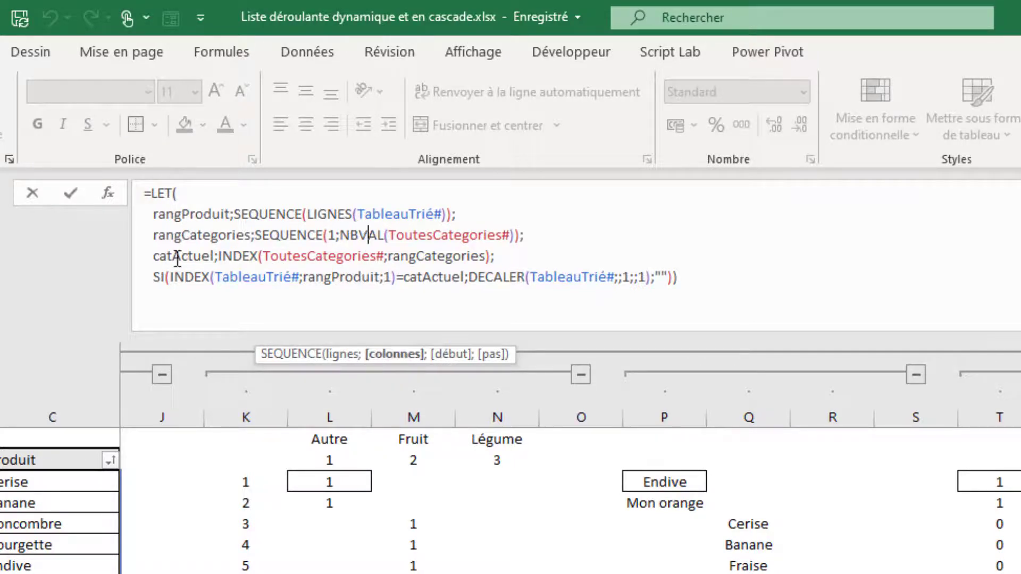
pyautogui.click(202, 256)
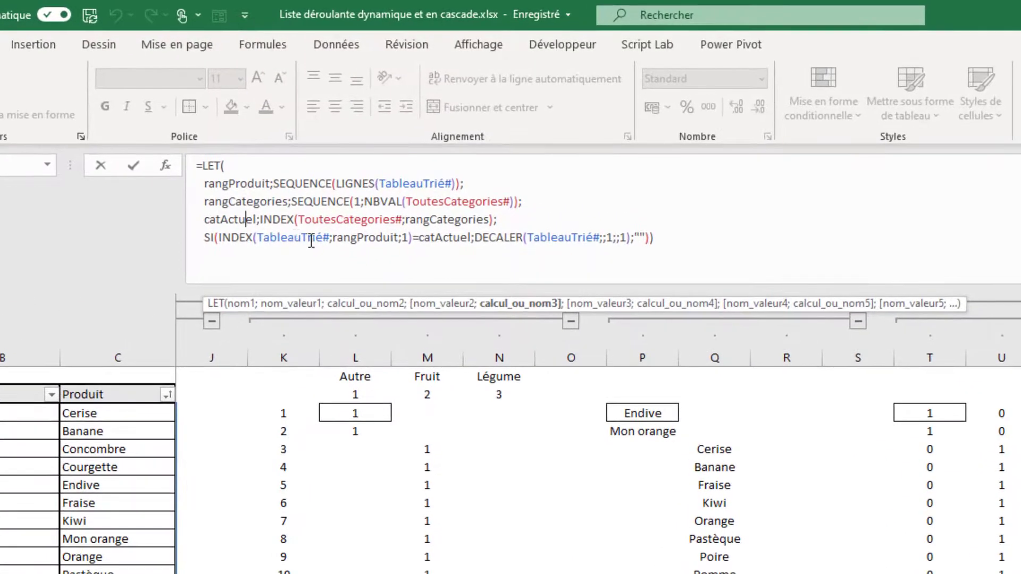
# Examine the final SI of the LET formula: the INDEX(TableauTrié#;rangProduit;1)=catActuel test, the DECALER result and the empty-text fallback.
pyautogui.click(311, 240)
pyautogui.hscroll(-2, 349, 541)
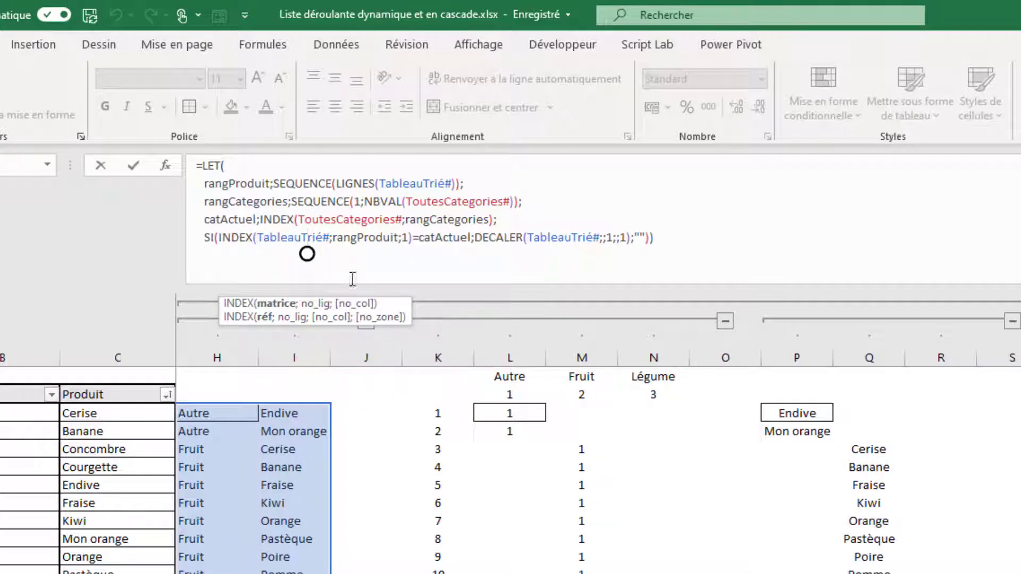
pyautogui.click(369, 237)
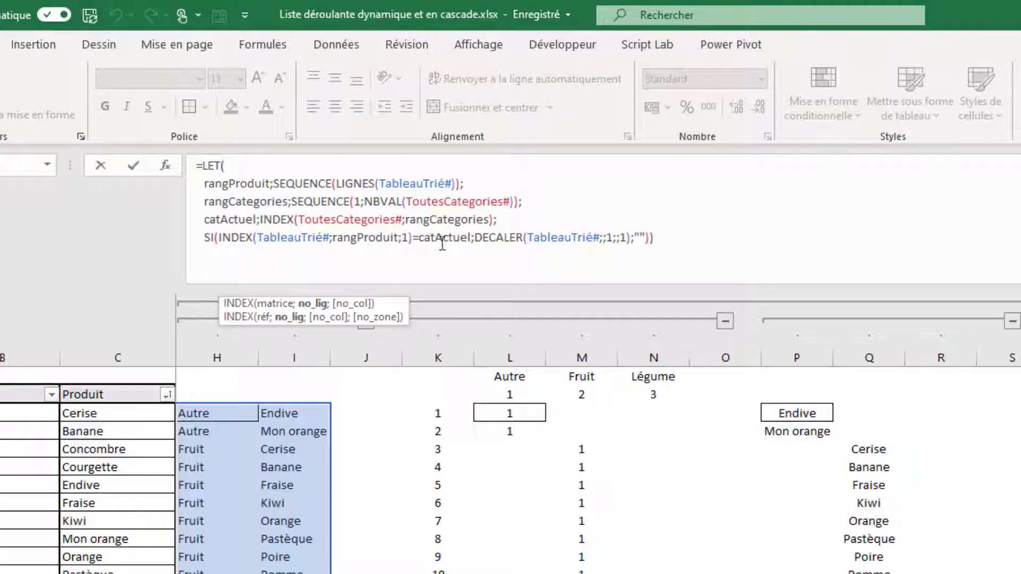
pyautogui.click(497, 238)
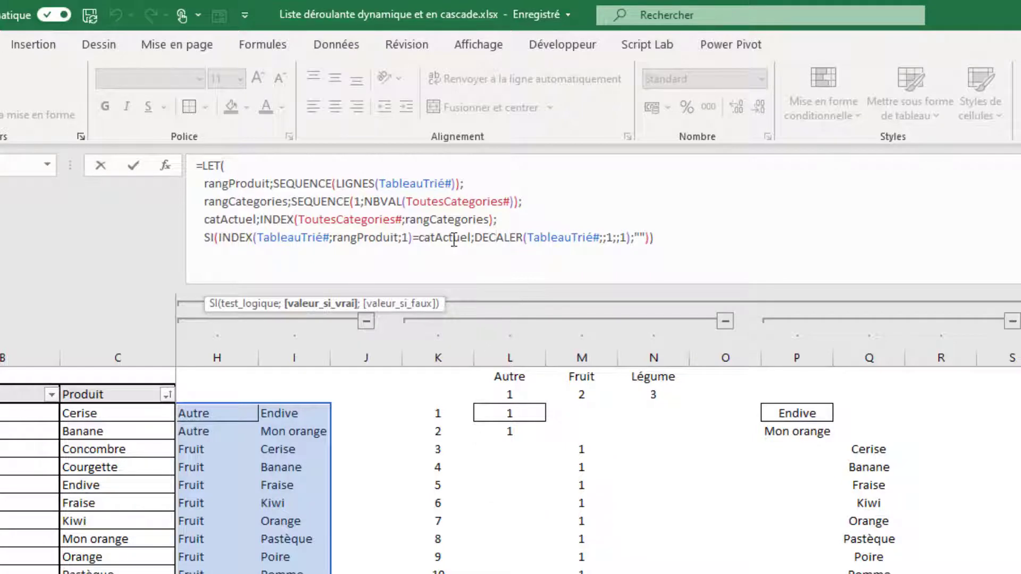
pyautogui.click(640, 238)
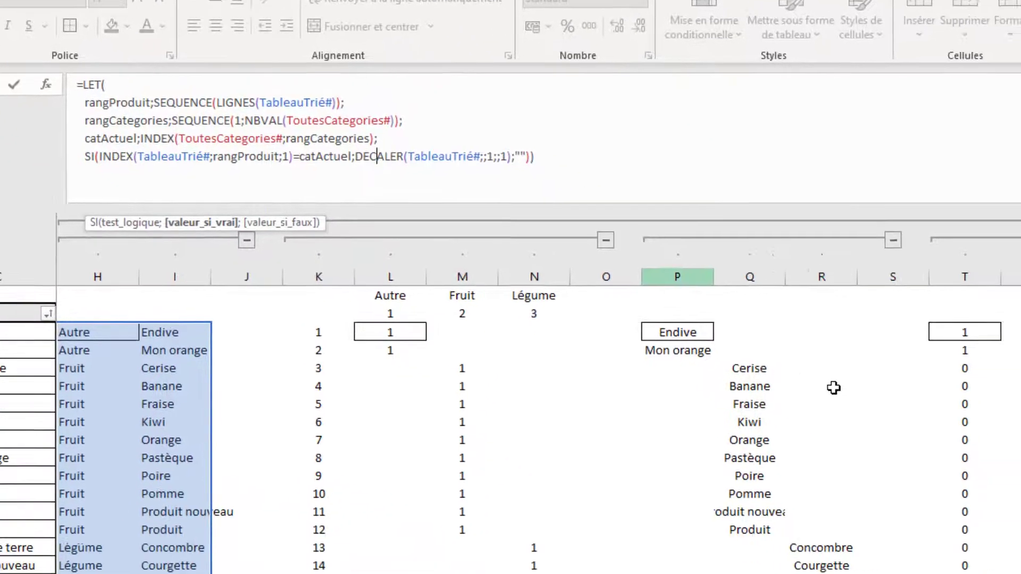
# Change the font colour of the LET results in AC3:AE17 to black.
pyautogui.hscroll(5, 970, 478)
pyautogui.hscroll(3, 786, 346)
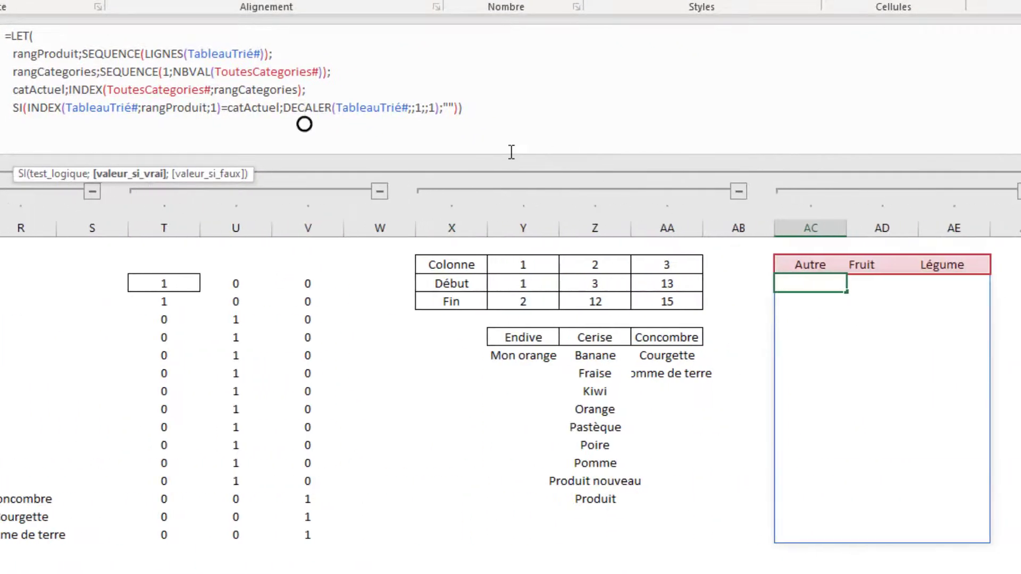
pyautogui.click(812, 284)
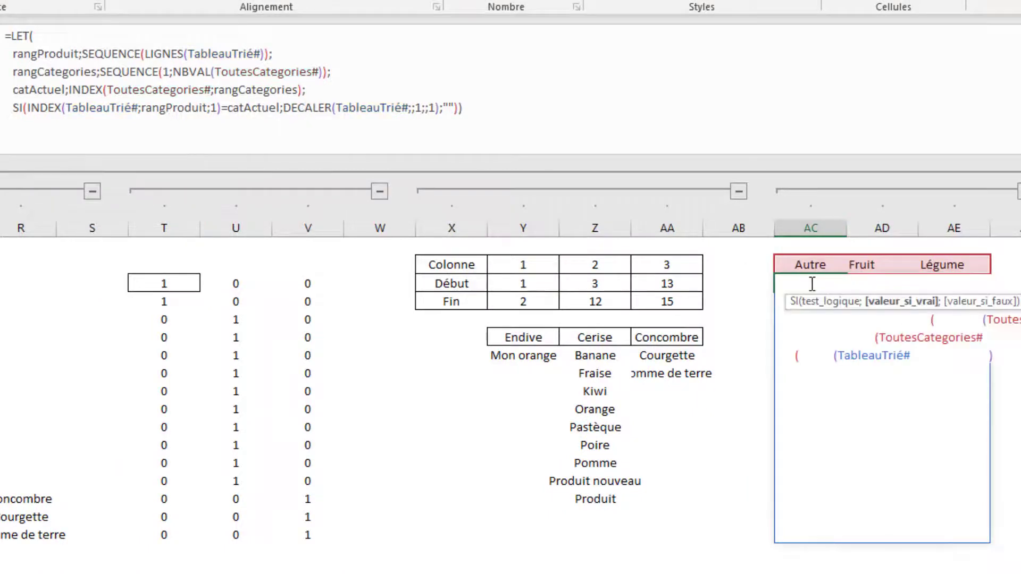
pyautogui.hotkey('ctrl', 'Return')
pyautogui.hotkey('ctrl', 'shift', 'End')
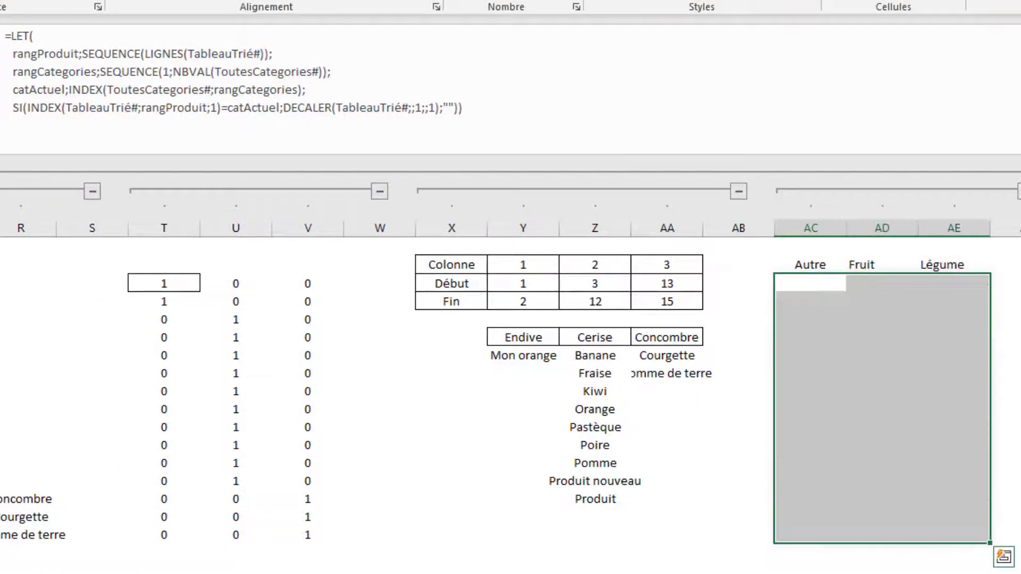
pyautogui.click(85, 1)
pyautogui.click(159, 11)
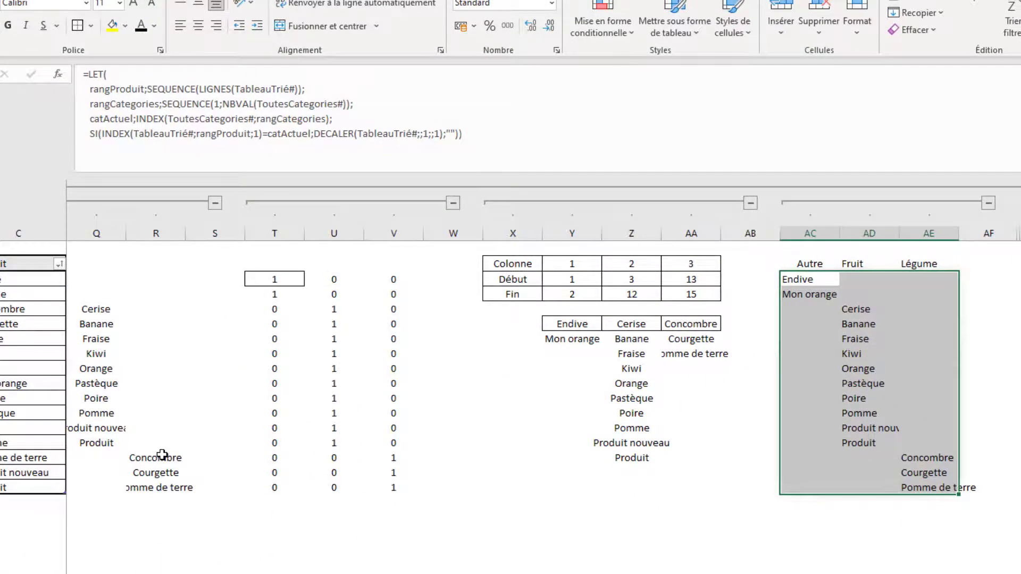
# Expand the collapsed column group after column AF to show column AG, and select the category cell AG2.
pyautogui.hscroll(2, 606, 460)
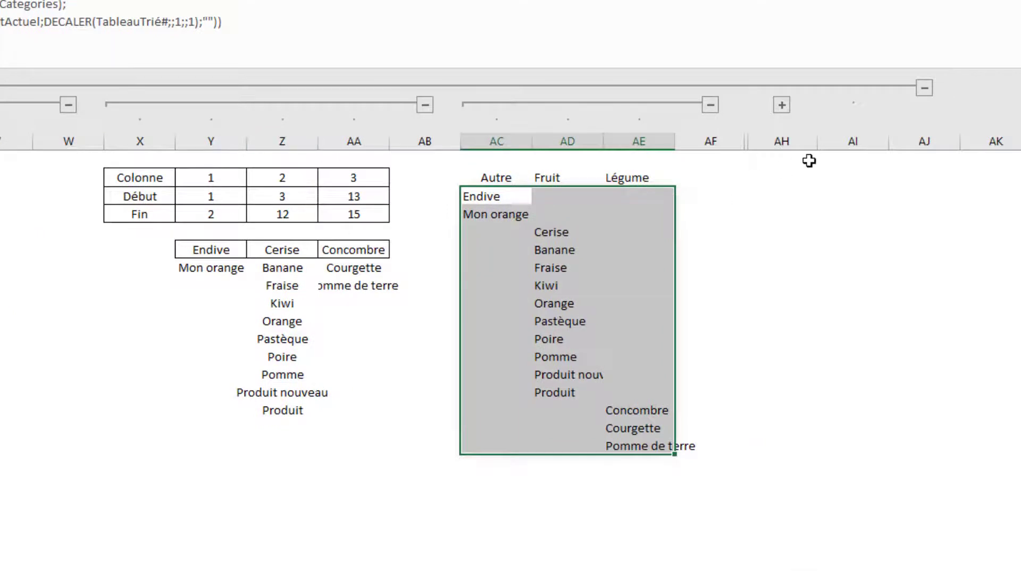
pyautogui.click(782, 105)
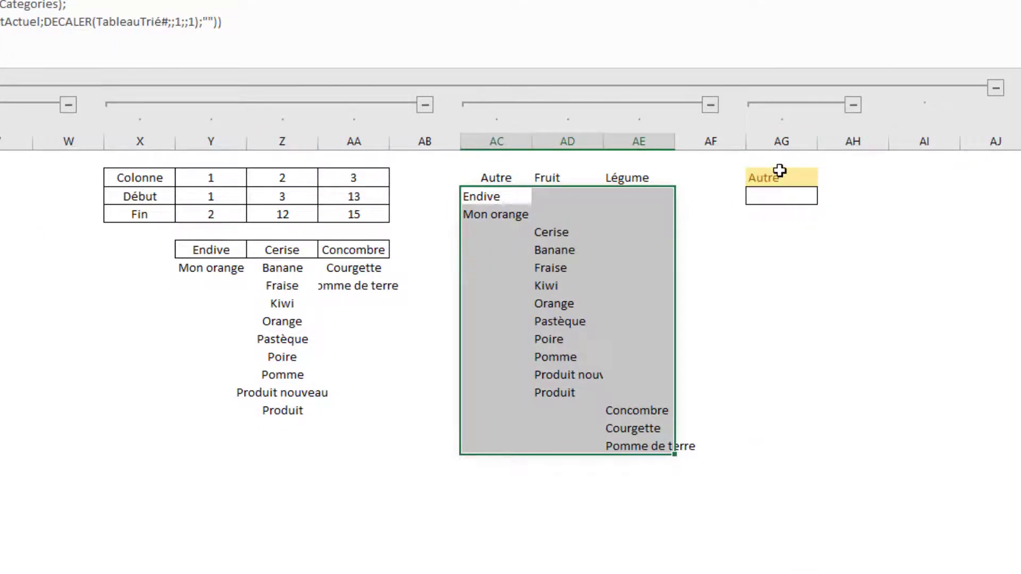
pyautogui.click(779, 170)
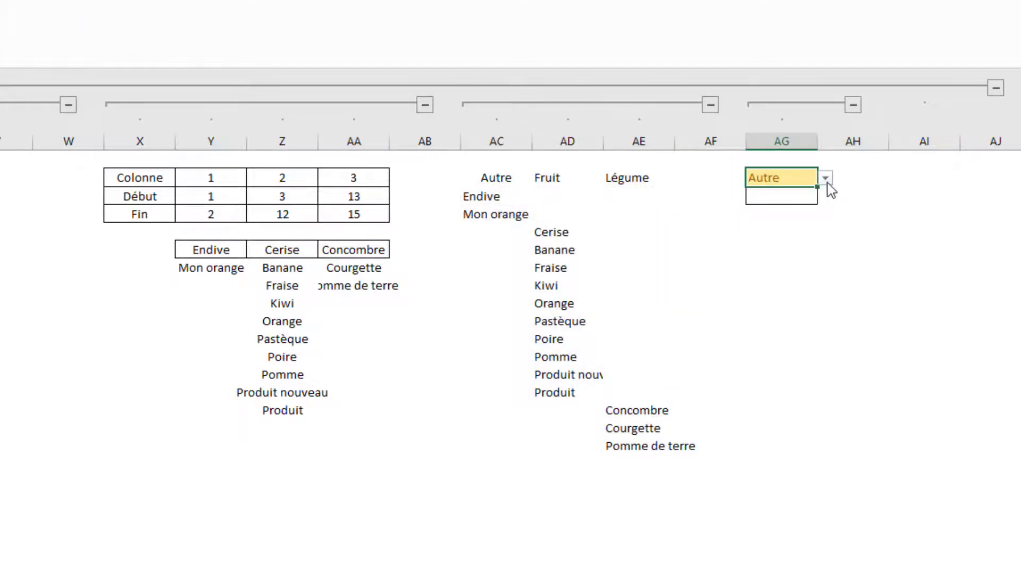
pyautogui.hscroll(-6, 78, 437)
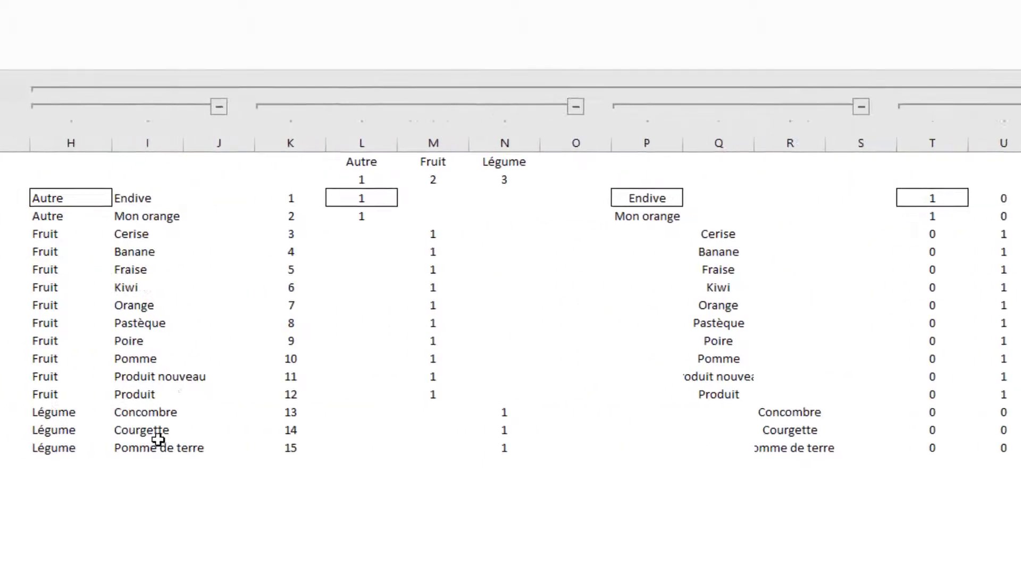
pyautogui.hscroll(-2, 247, 337)
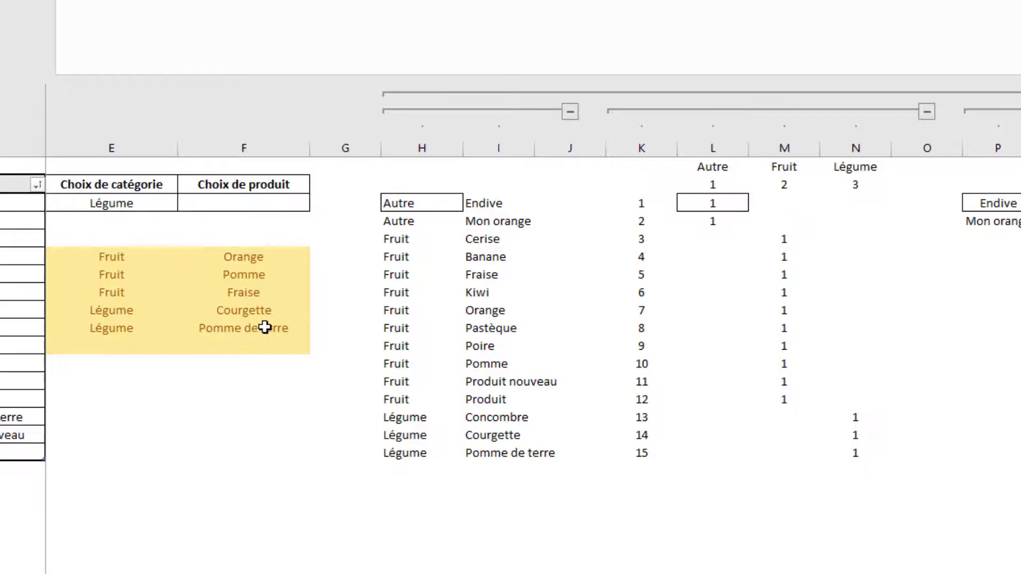
pyautogui.hscroll(6, 668, 320)
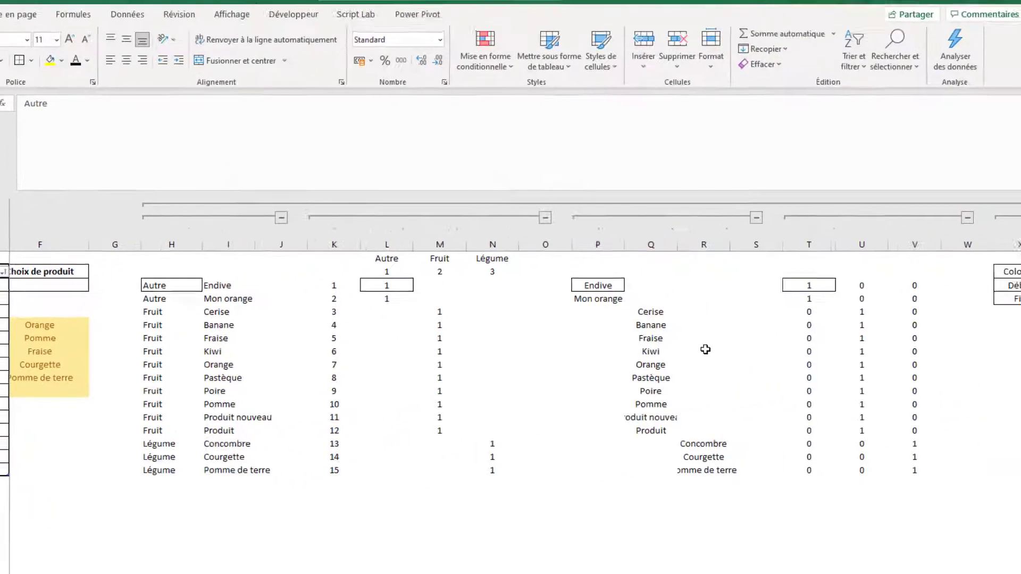
pyautogui.hscroll(5, 680, 355)
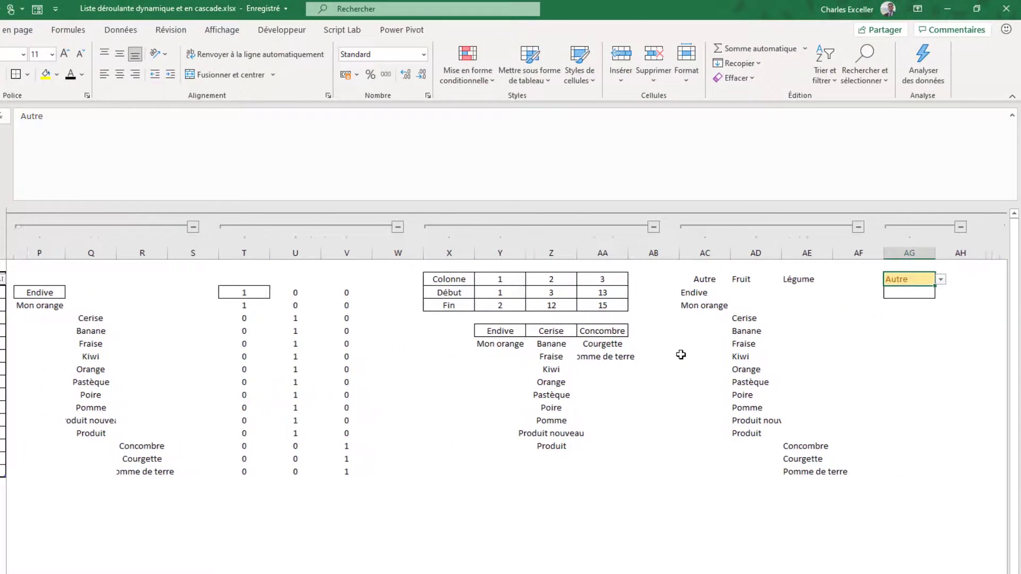
# Inspect the rangCategorie definition EQUIV($AG2;ToutesCategories#;0) in AG3's LET formula, focusing on its $AG2 lookup value, and leave the formula unmodified.
pyautogui.click(897, 294)
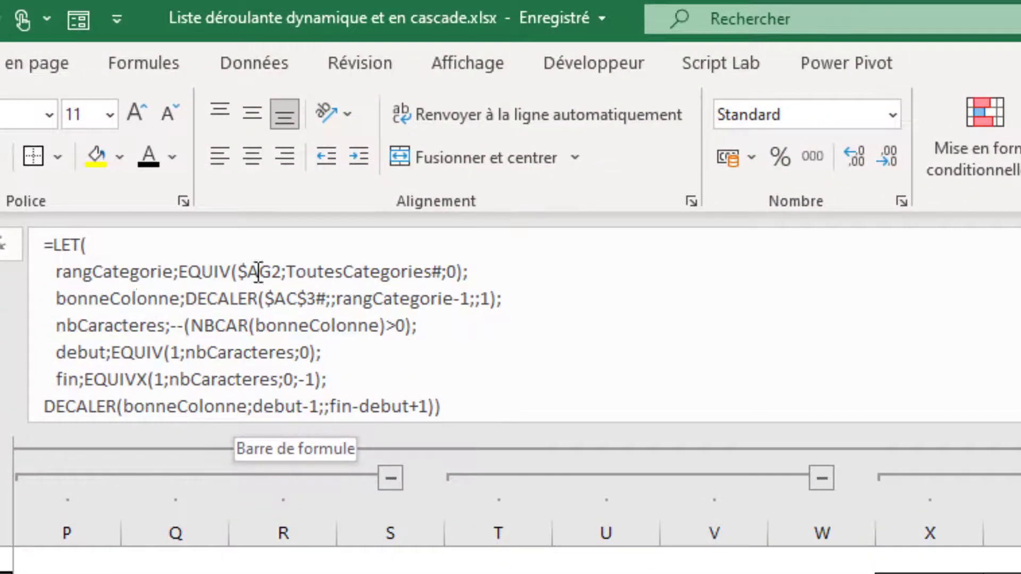
pyautogui.doubleClick(94, 271)
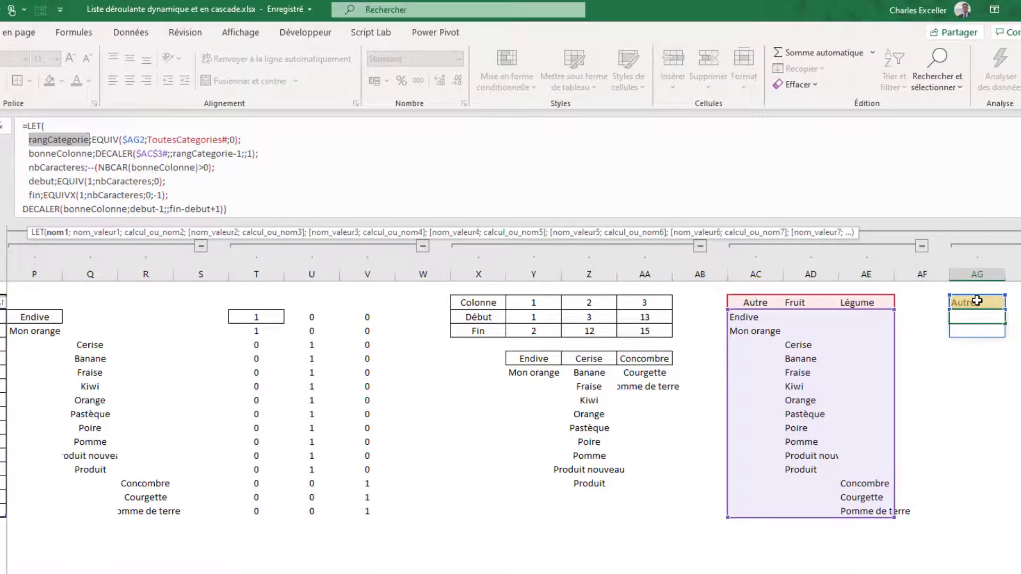
pyautogui.click(134, 139)
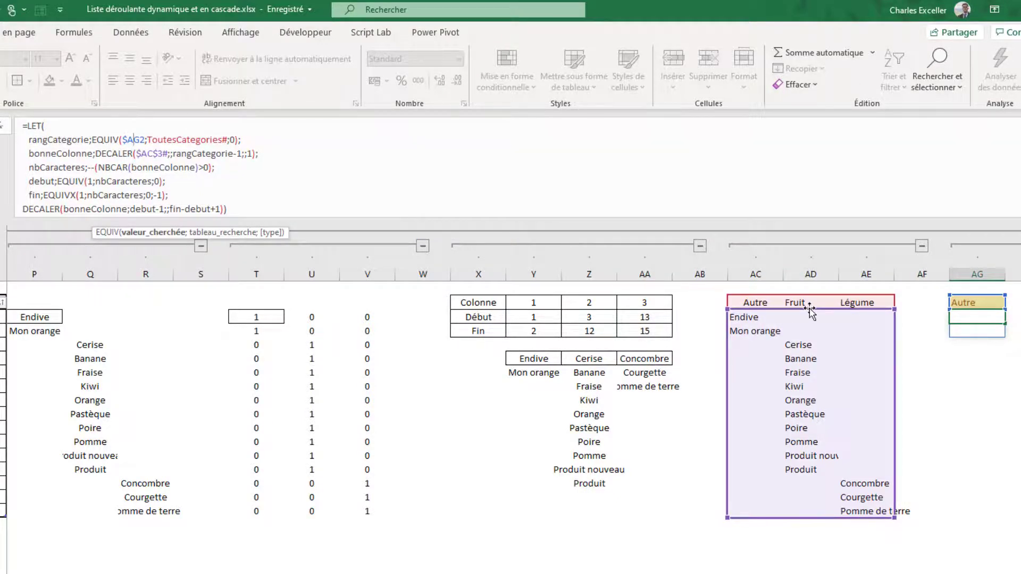
pyautogui.doubleClick(134, 139)
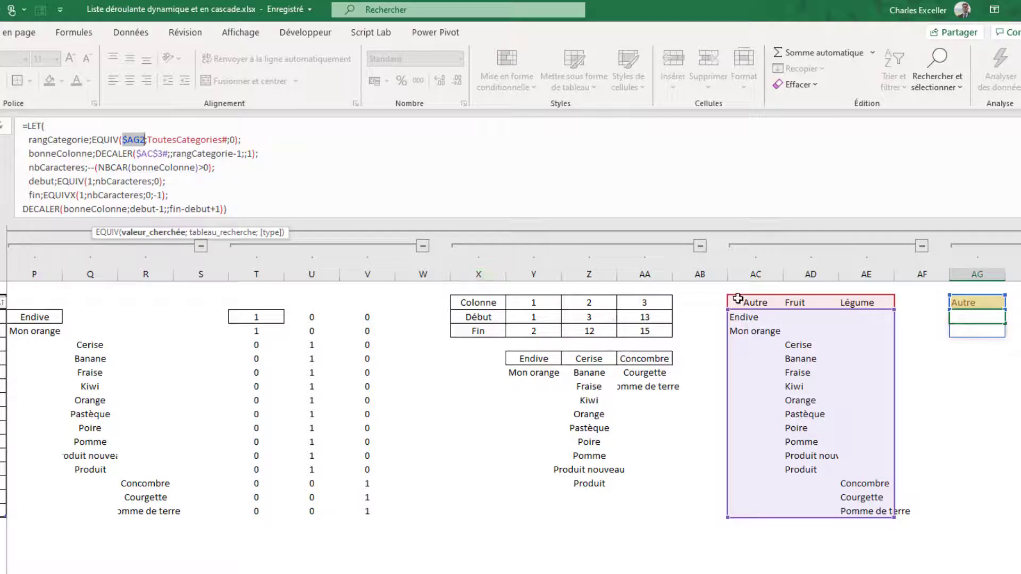
pyautogui.click(755, 302)
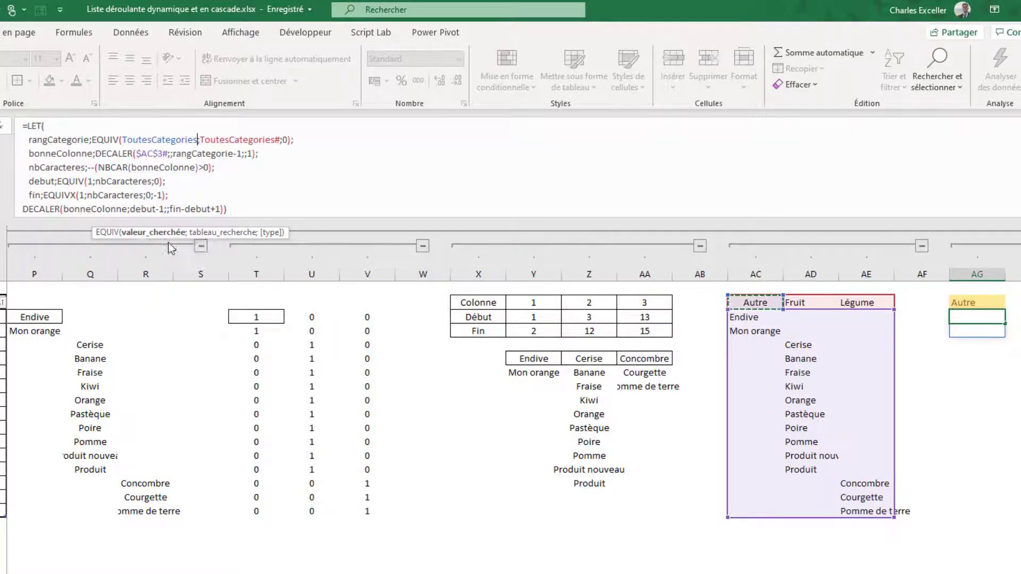
pyautogui.press('Escape')
# Check the category header formula in AC2, and trace ToutesCategories# as the lookup array of rangCategorie in AG3.
pyautogui.click(771, 303)
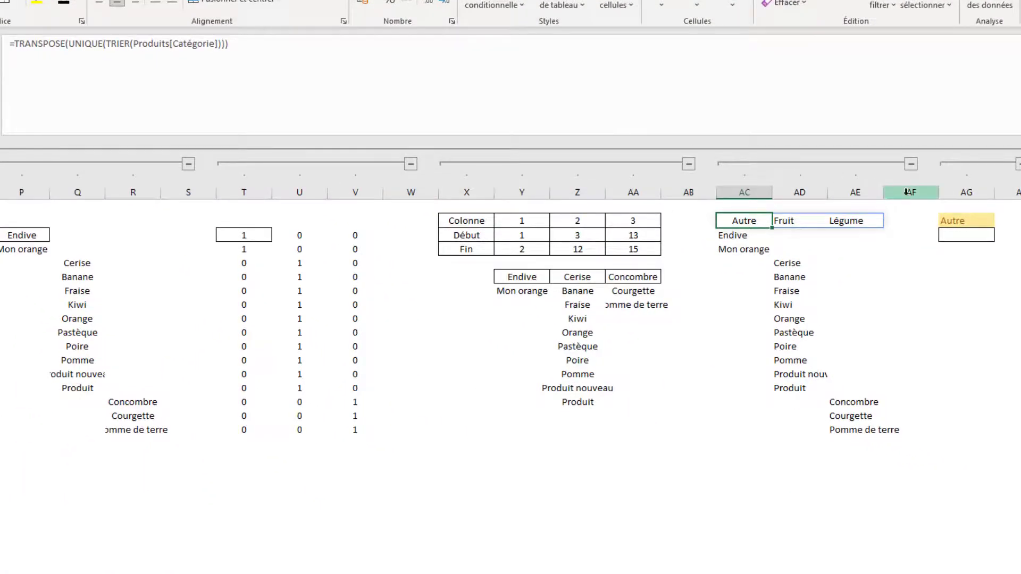
pyautogui.click(965, 235)
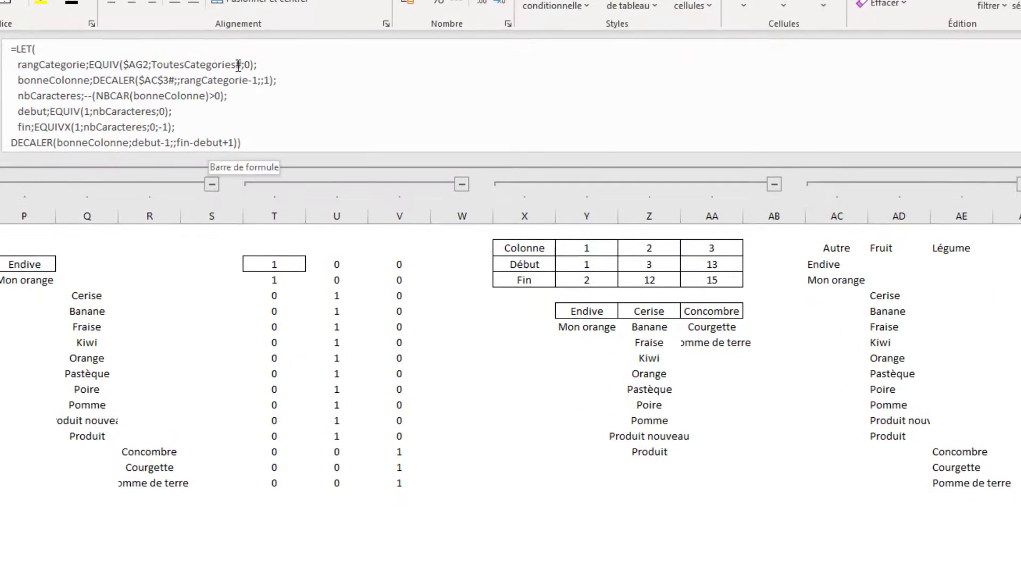
pyautogui.click(238, 65)
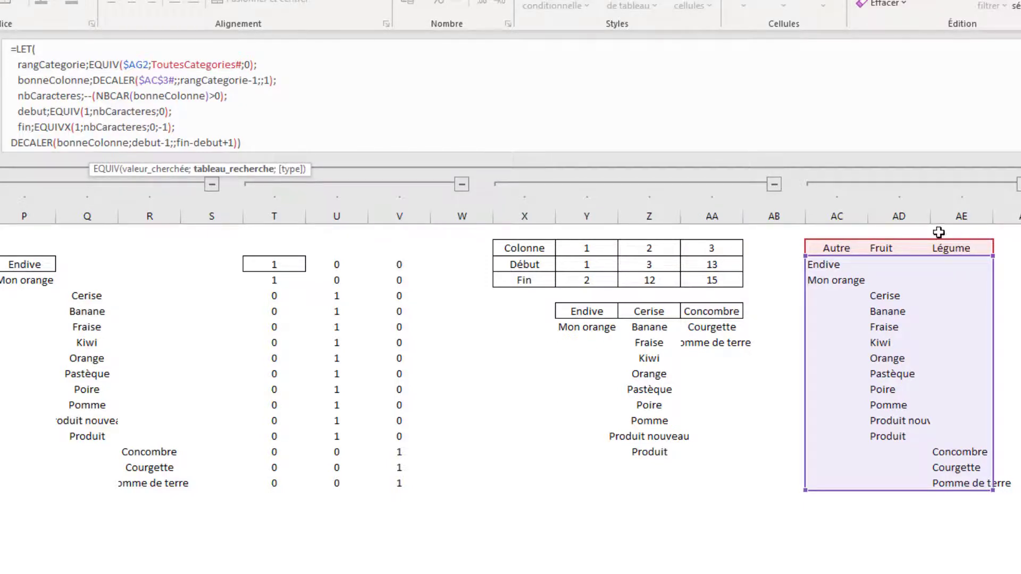
pyautogui.click(42, 70)
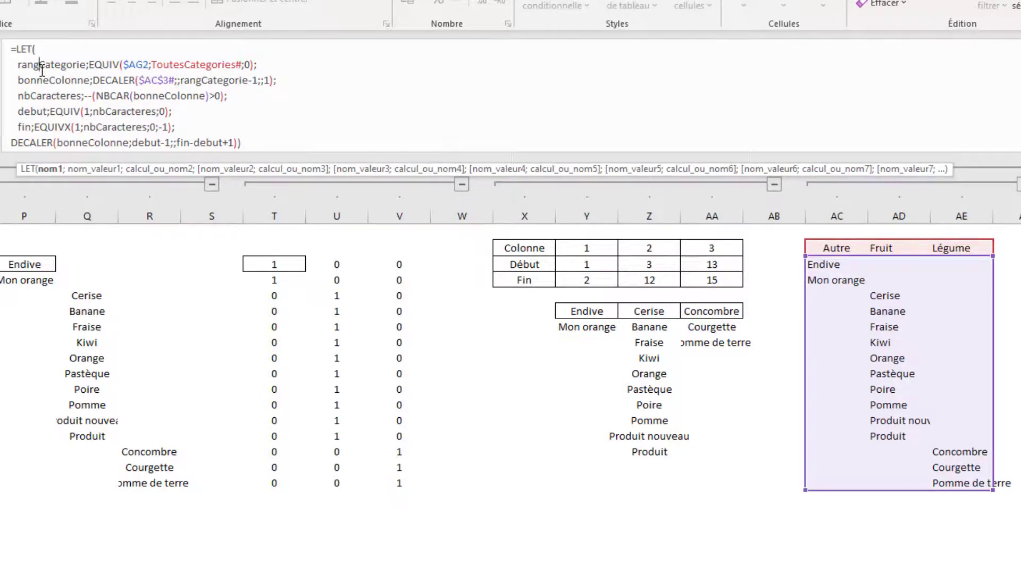
# Examine the bonneColonne definition DECALER($AC$3#;;rangCategorie-1;;1), including its column offset, width and reference arguments.
pyautogui.click(68, 79)
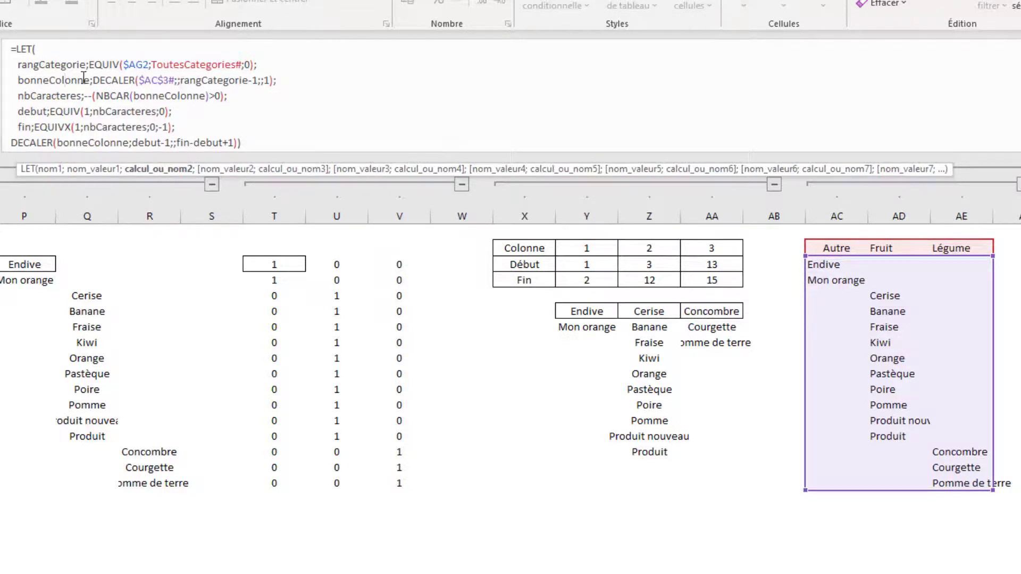
pyautogui.click(119, 81)
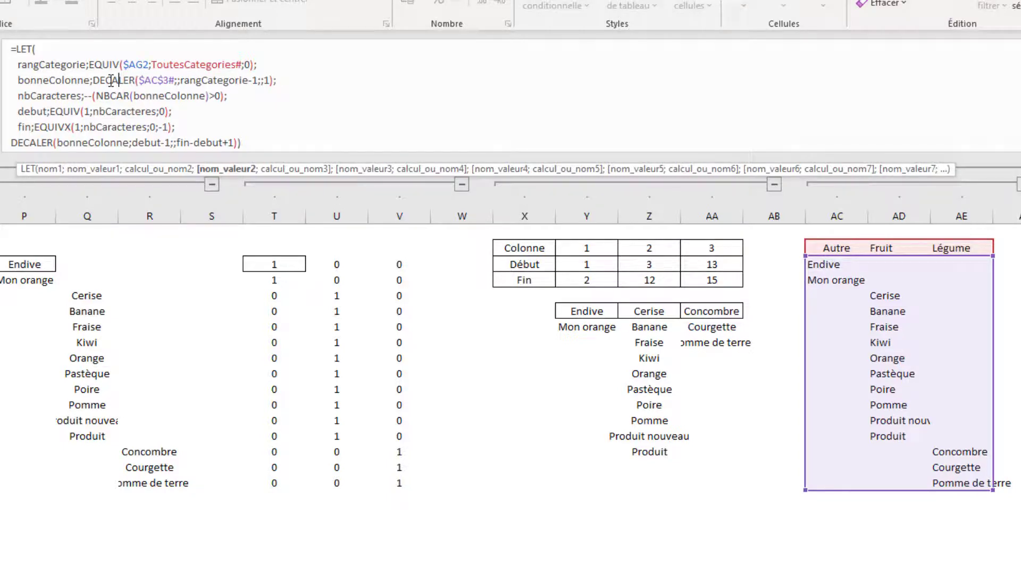
pyautogui.doubleClick(111, 80)
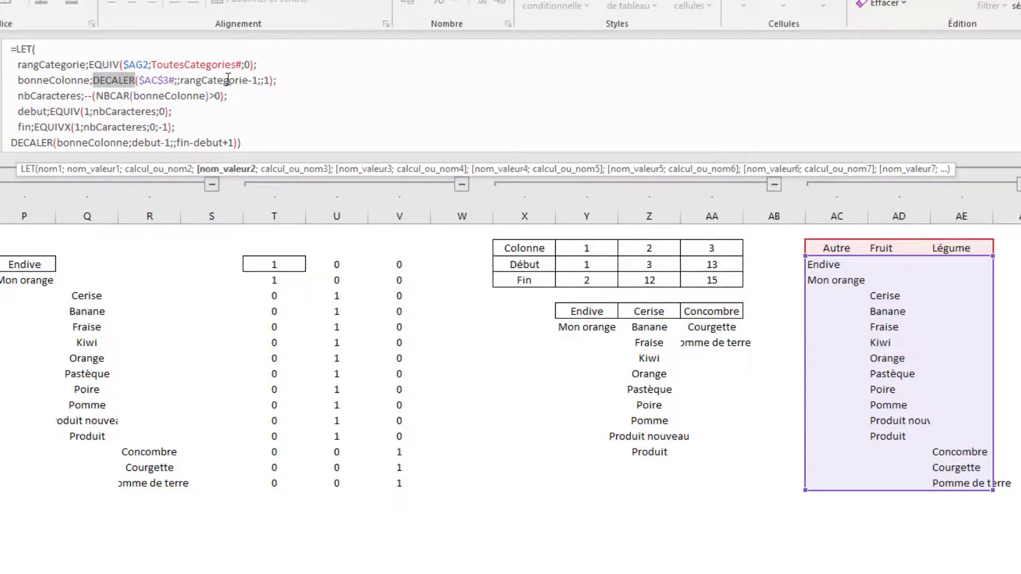
pyautogui.click(209, 81)
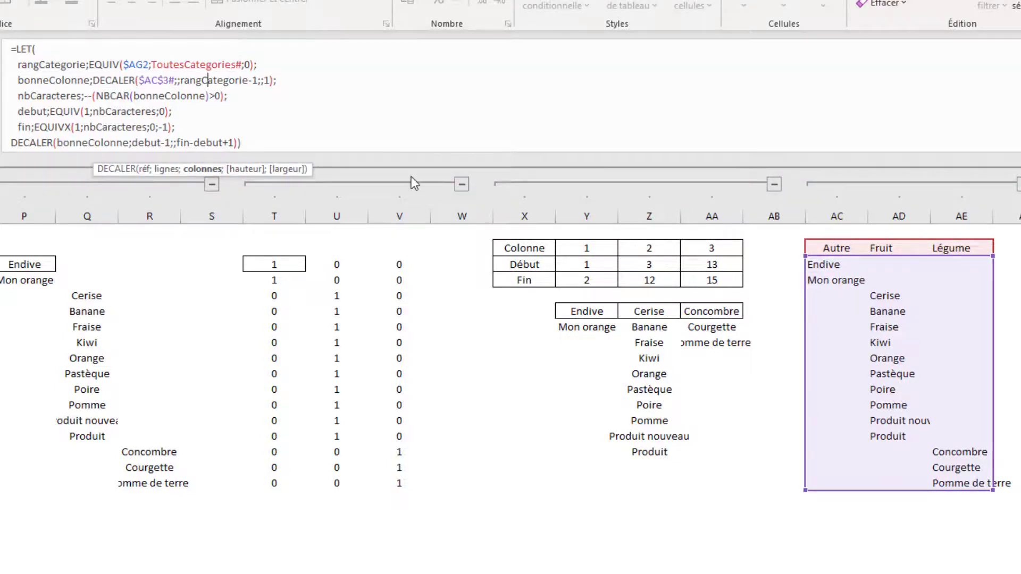
pyautogui.click(266, 79)
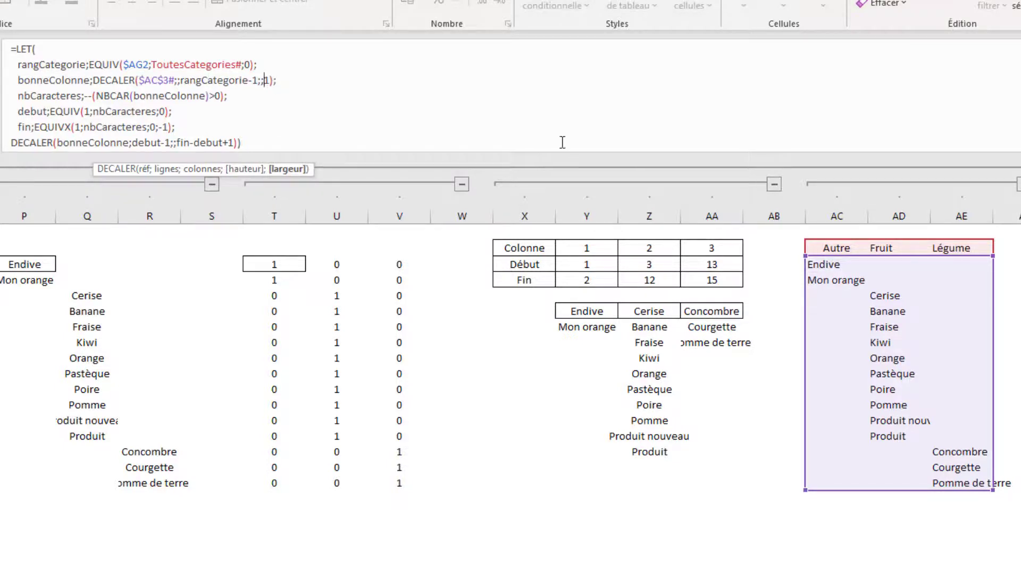
pyautogui.click(159, 80)
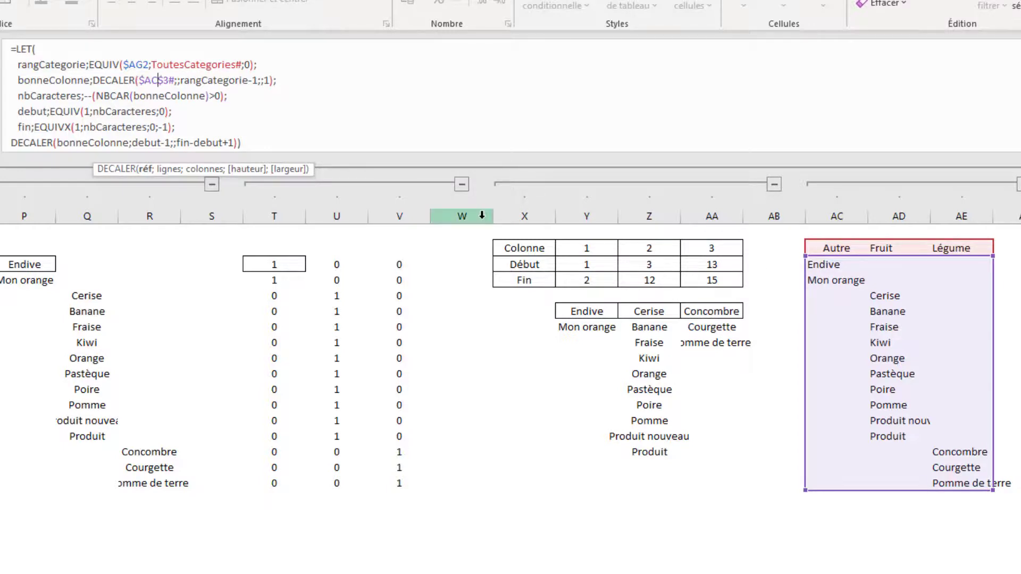
# Go through the nbCaracteres, debut and fin definitions, including EQUIV(1;nbCaracteres;0) and the -1 search mode of EQUIVX.
pyautogui.click(42, 101)
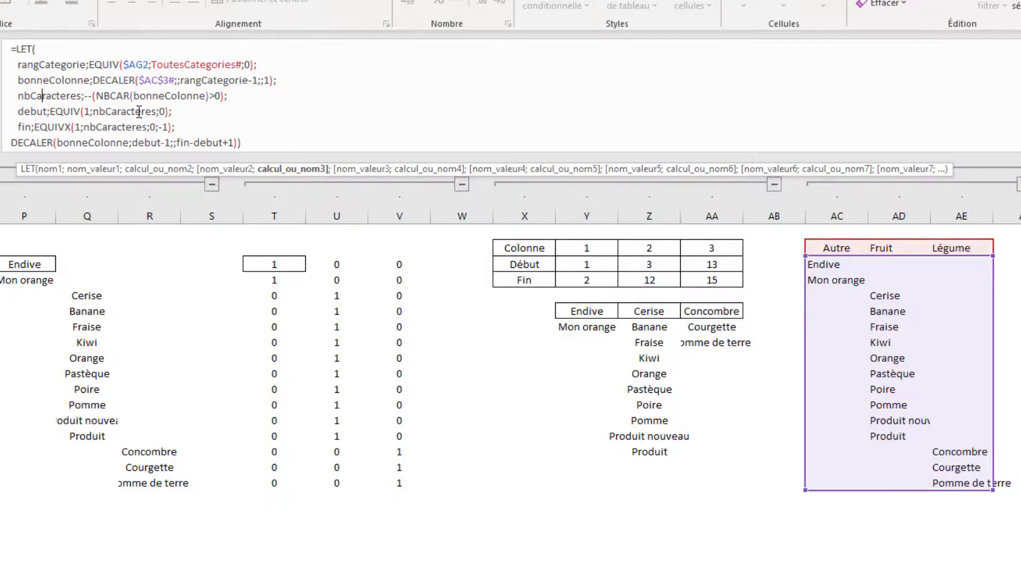
pyautogui.click(37, 111)
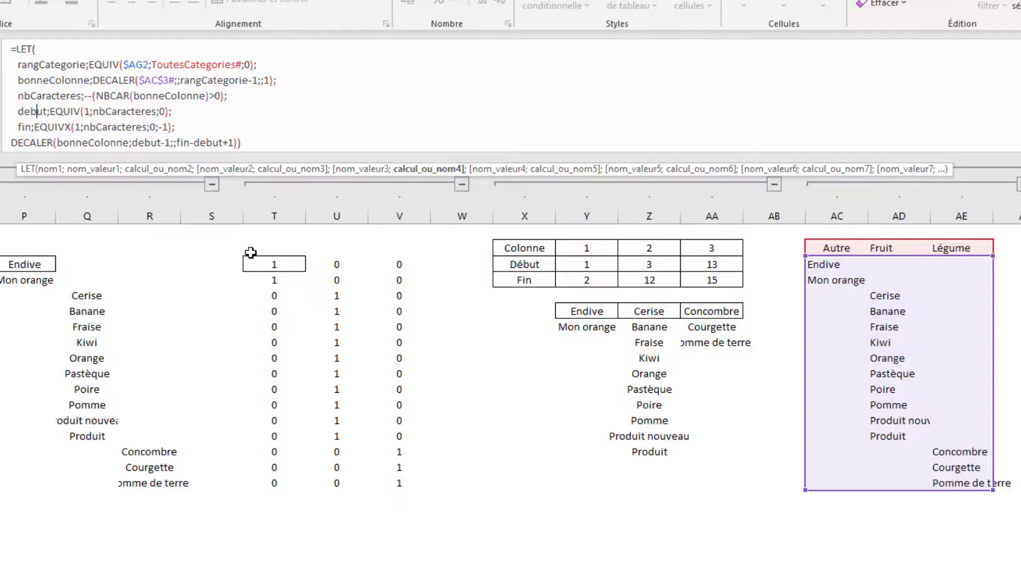
pyautogui.click(121, 112)
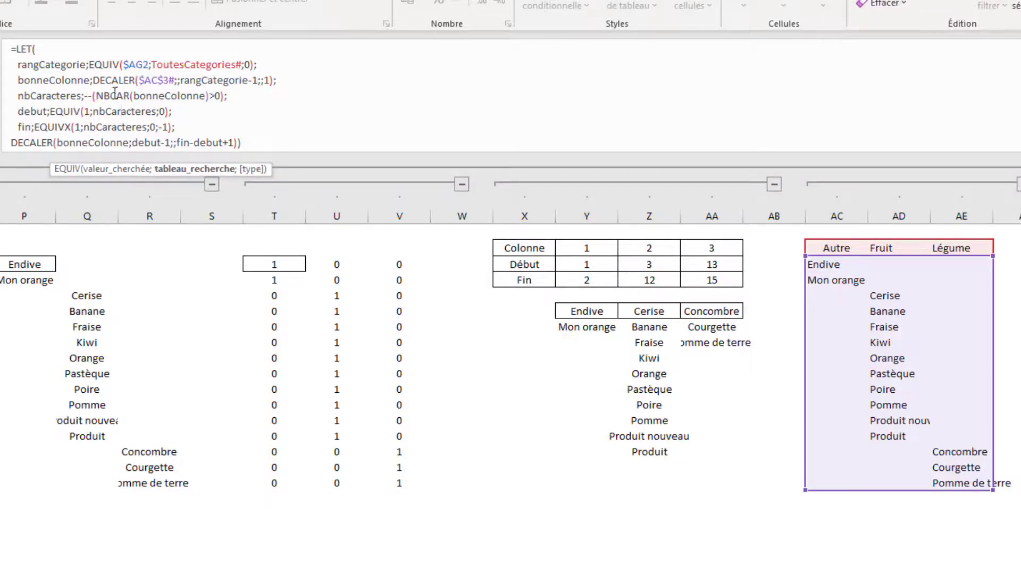
pyautogui.click(26, 125)
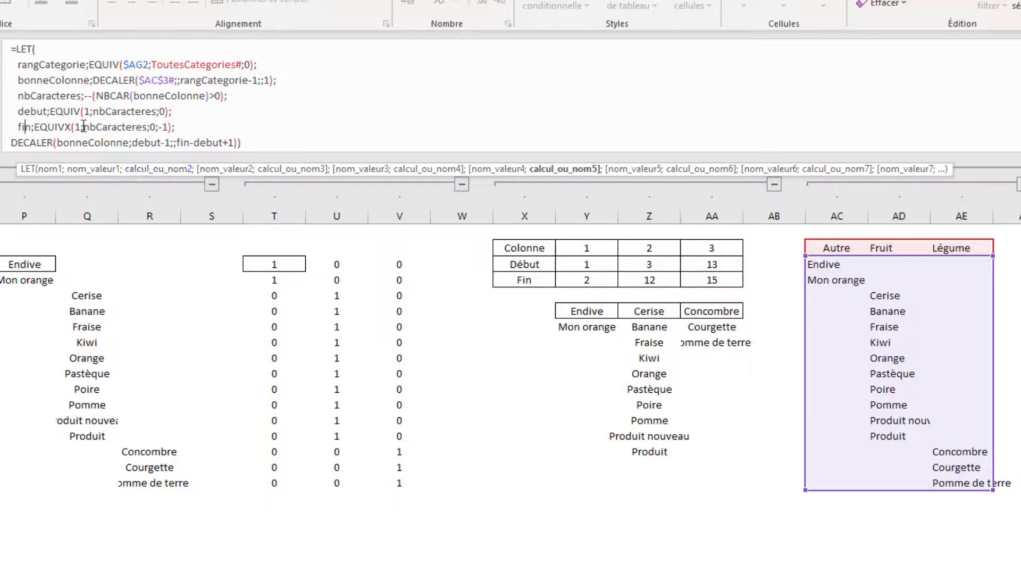
pyautogui.click(162, 131)
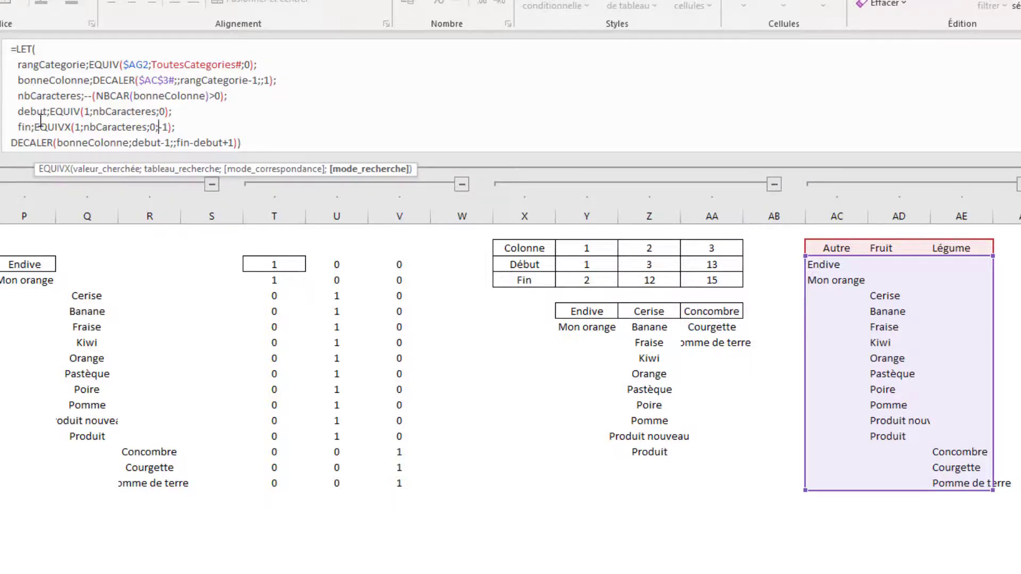
# Examine the final DECALER(bonneColonne;debut-1;;fin-debut+1) in AG3's LET formula, argument by argument, and leave the formula unmodified.
pyautogui.click(56, 80)
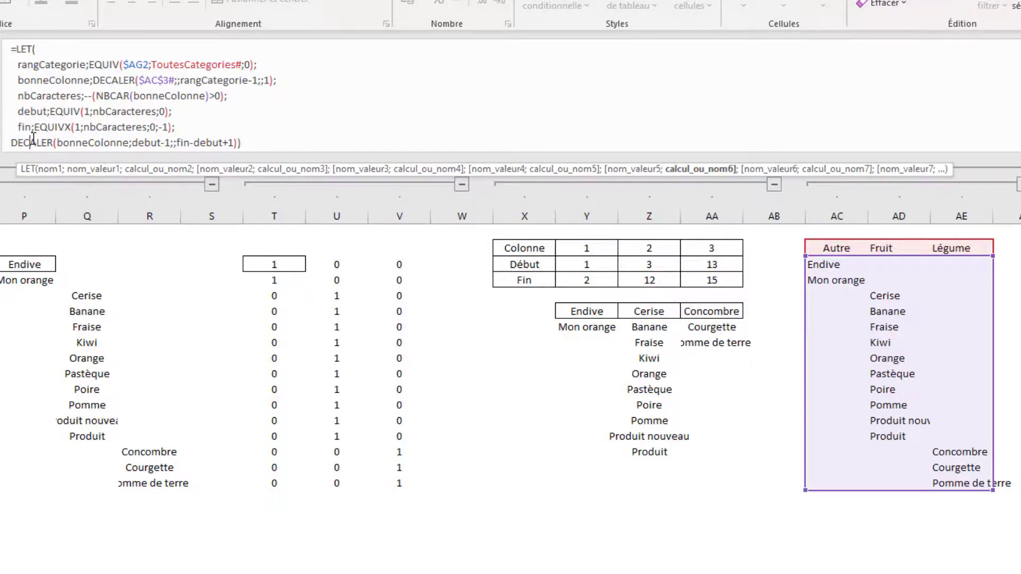
pyautogui.click(97, 141)
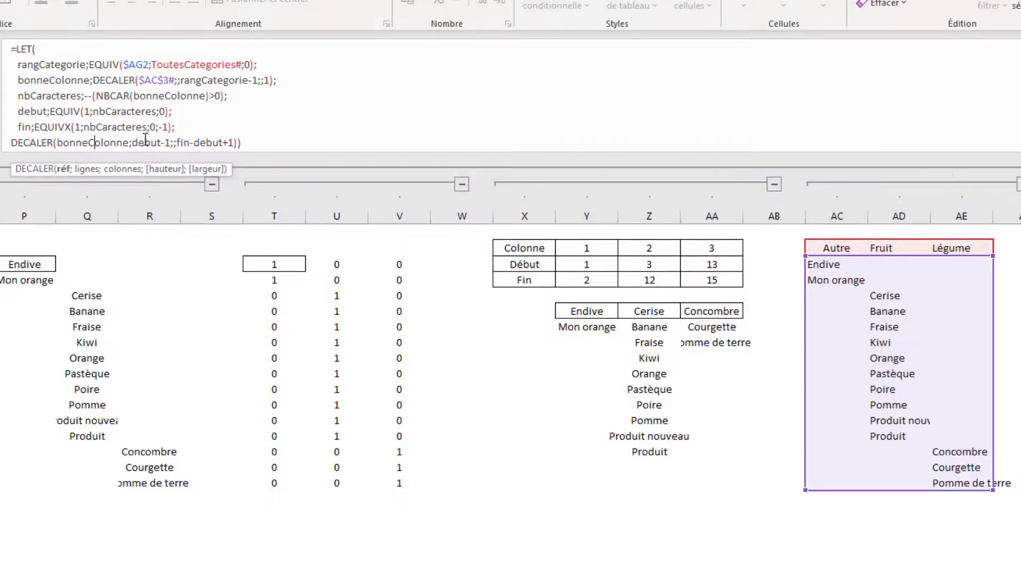
pyautogui.click(151, 141)
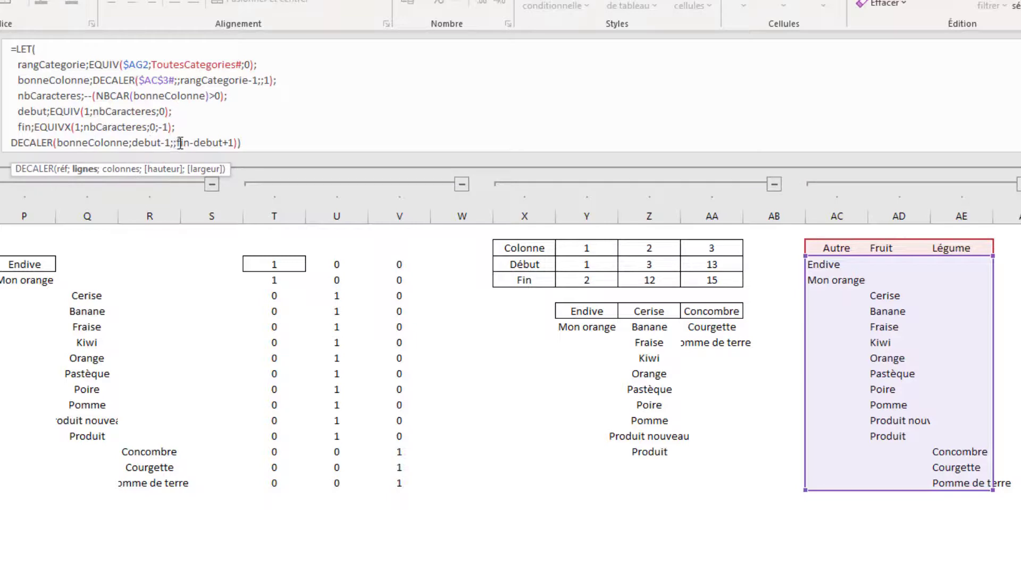
pyautogui.click(180, 143)
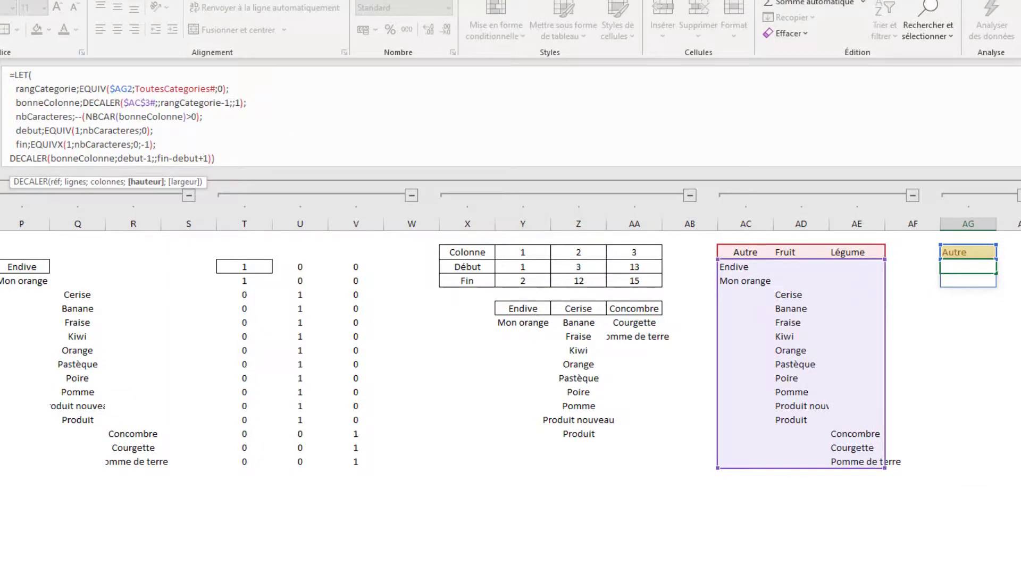
pyautogui.press('Return')
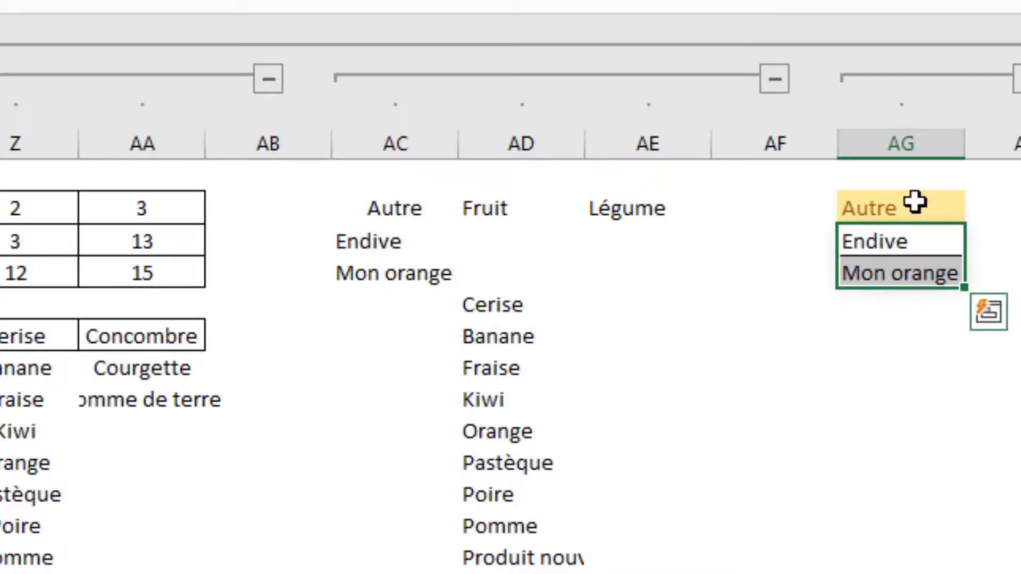
# Choose Fruit as the category in AG2 to test the extracted product list below it.
pyautogui.click(914, 202)
pyautogui.click(981, 208)
pyautogui.click(884, 239)
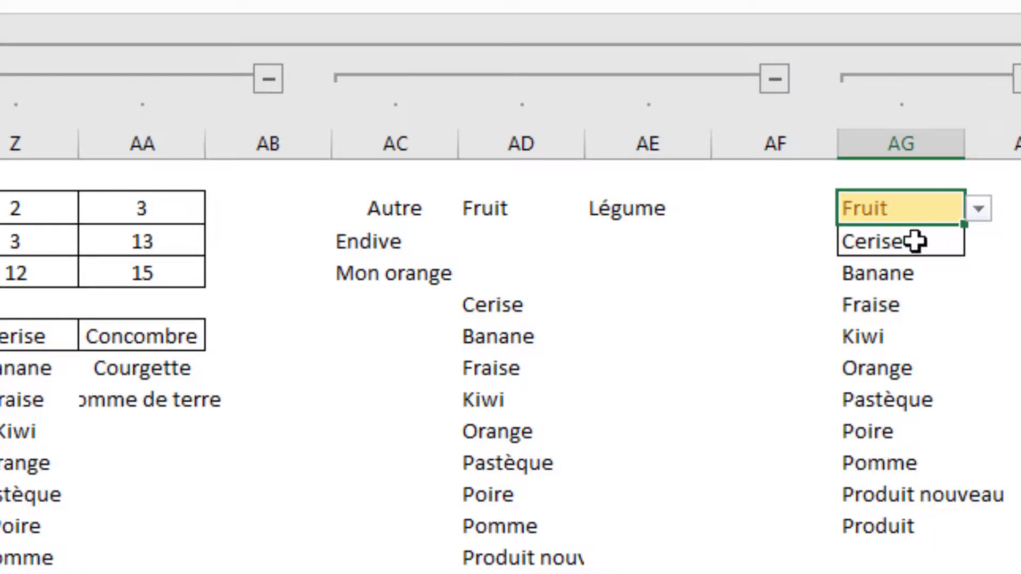
# Inspect the $AG2 reference in the rangCategorie definition of AG3's LET formula without changing it.
pyautogui.click(915, 241)
pyautogui.click(174, 133)
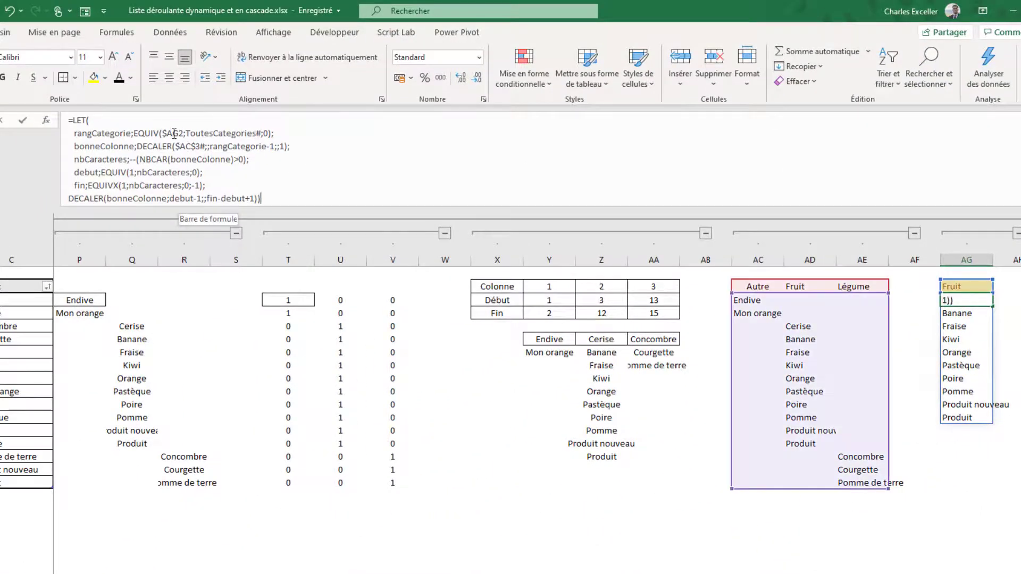
pyautogui.doubleClick(174, 133)
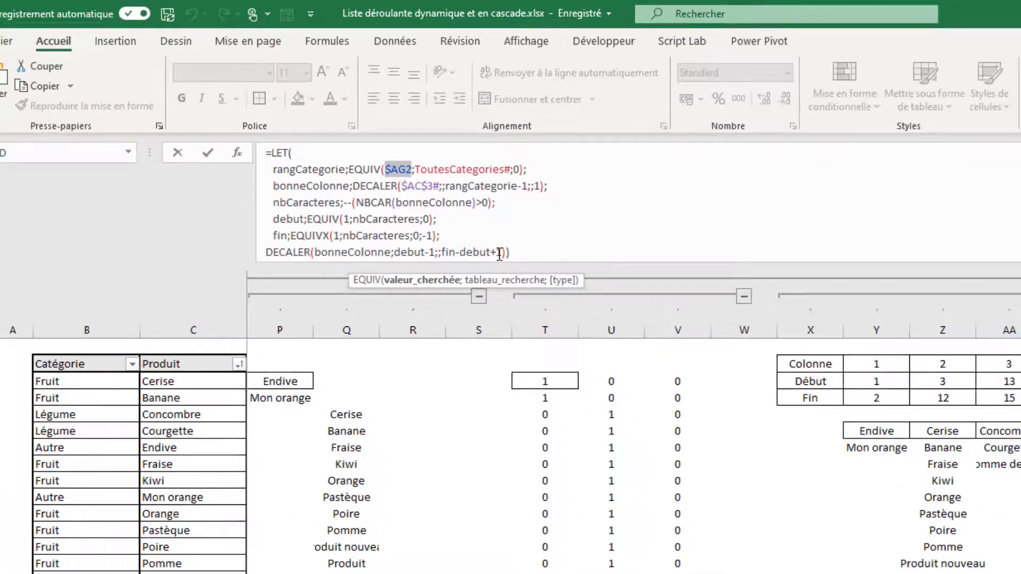
pyautogui.press('Escape')
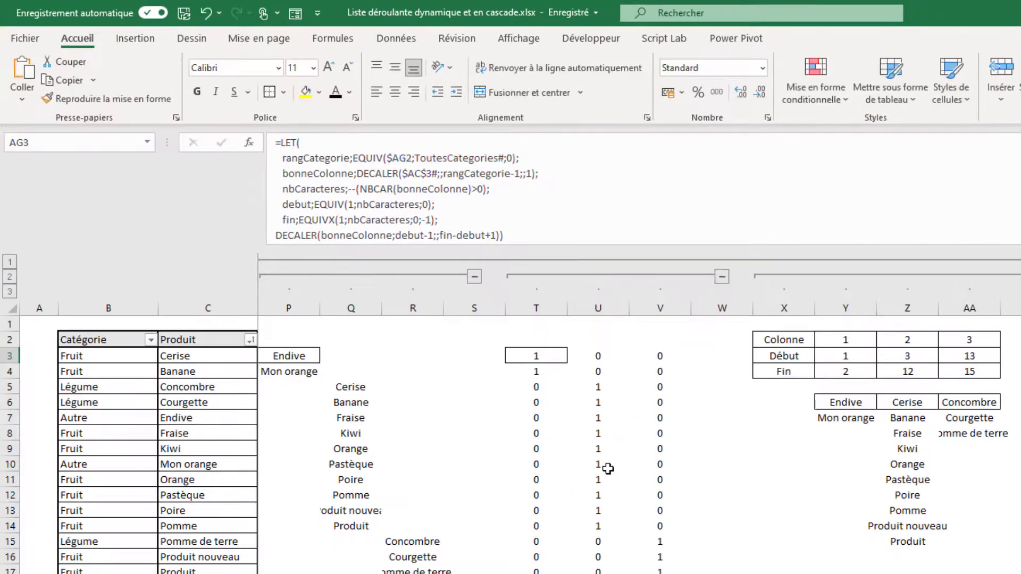
# Examine F11's data validation list source, focusing on the $E11 reference in its LET formula, and leave the rule unmodified.
pyautogui.hscroll(-6, 608, 467)
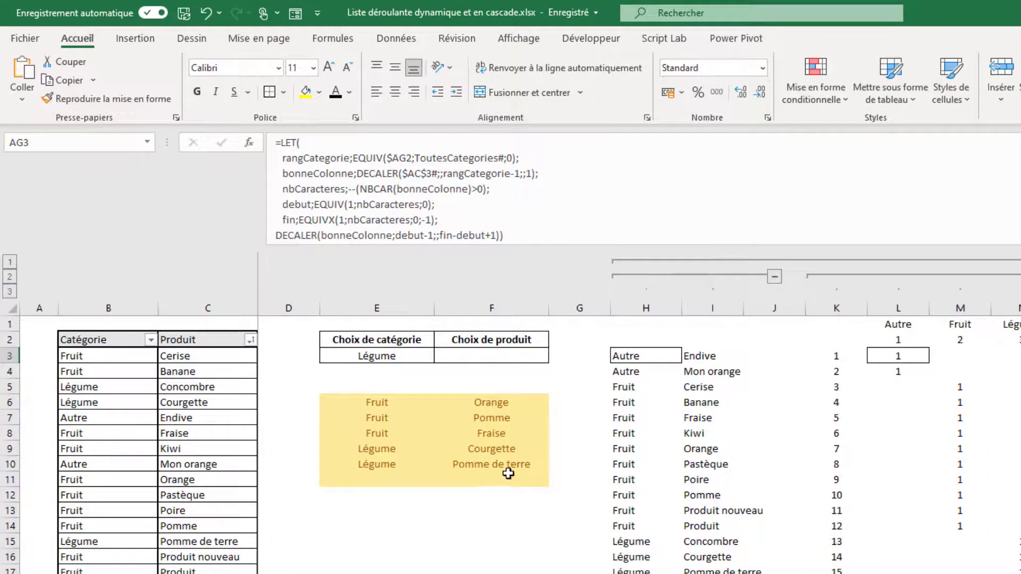
pyautogui.click(496, 477)
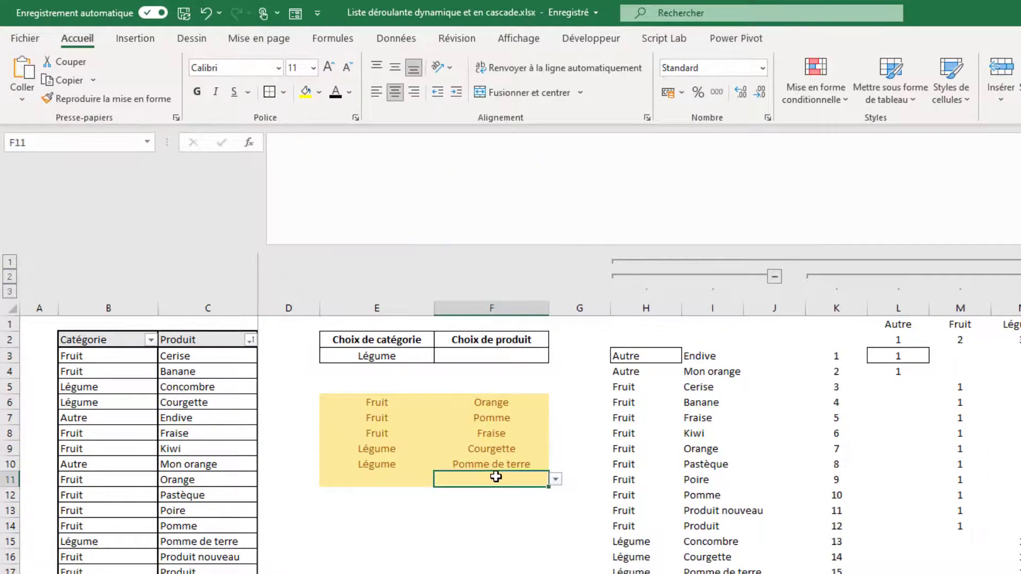
pyautogui.click(395, 39)
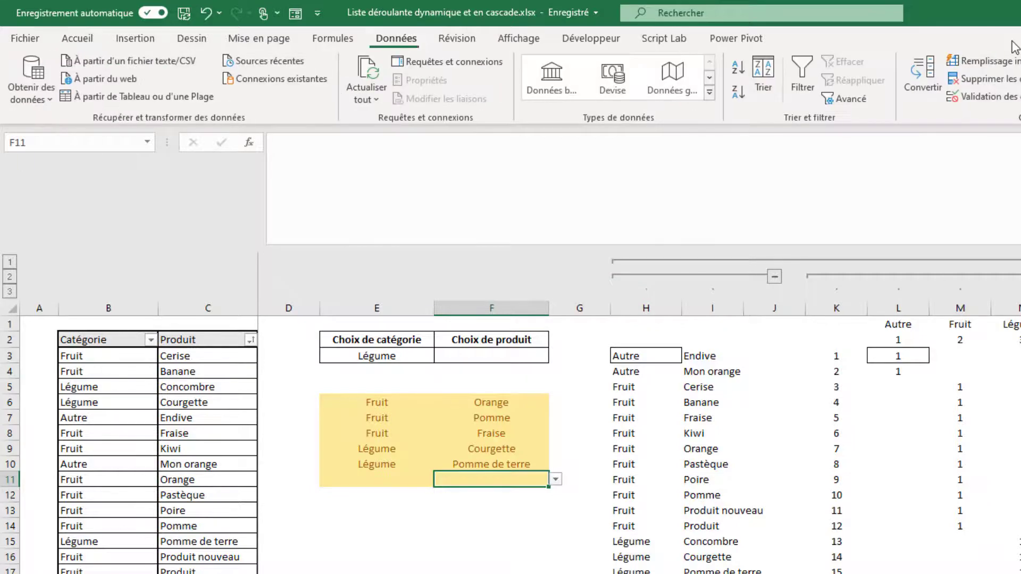
pyautogui.click(981, 97)
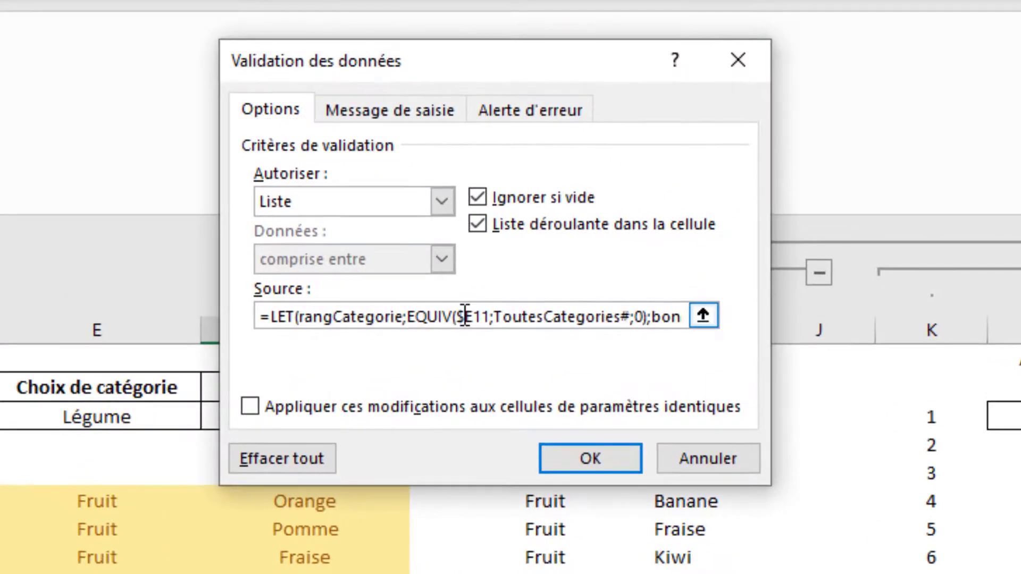
pyautogui.moveTo(574, 301); pyautogui.dragTo(594, 300)
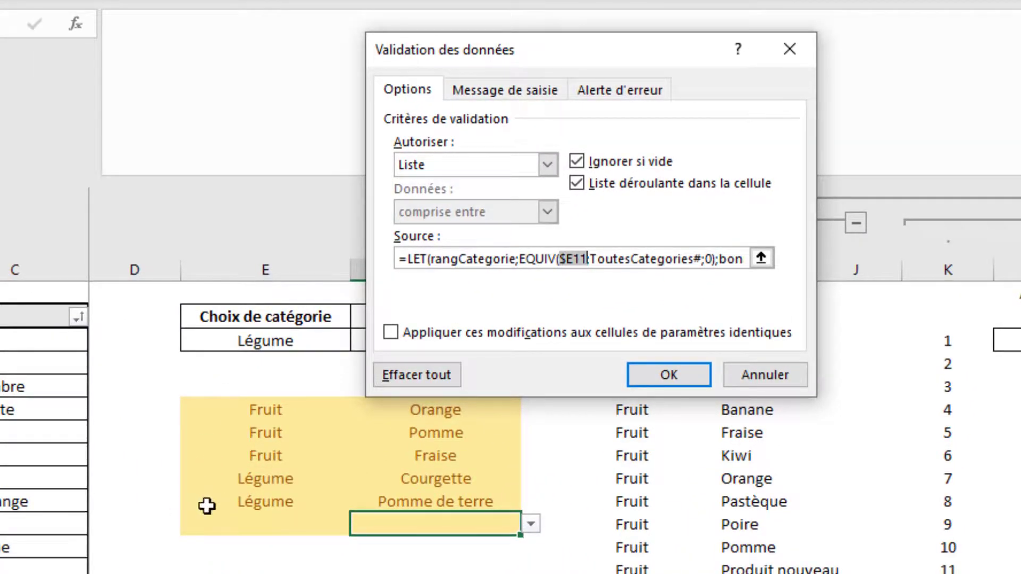
pyautogui.click(580, 259)
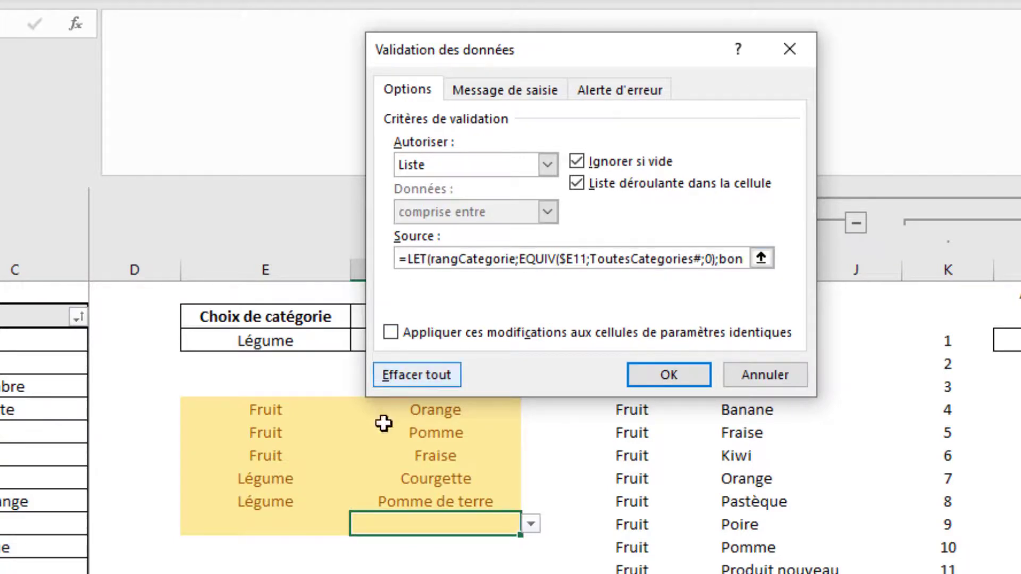
pyautogui.click(774, 373)
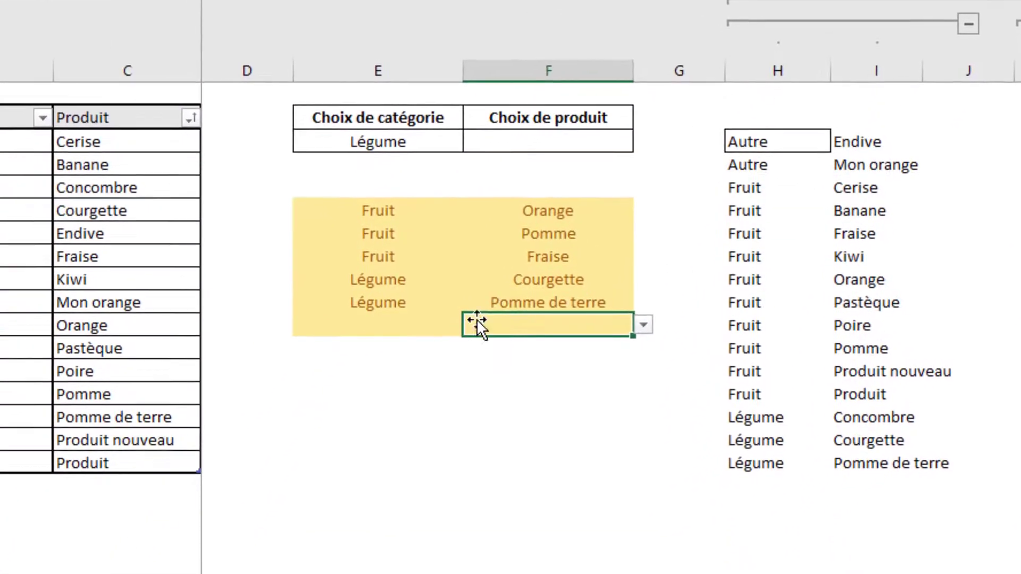
# Set the category in E11 to Légume and check the product choices offered in F11.
pyautogui.click(449, 323)
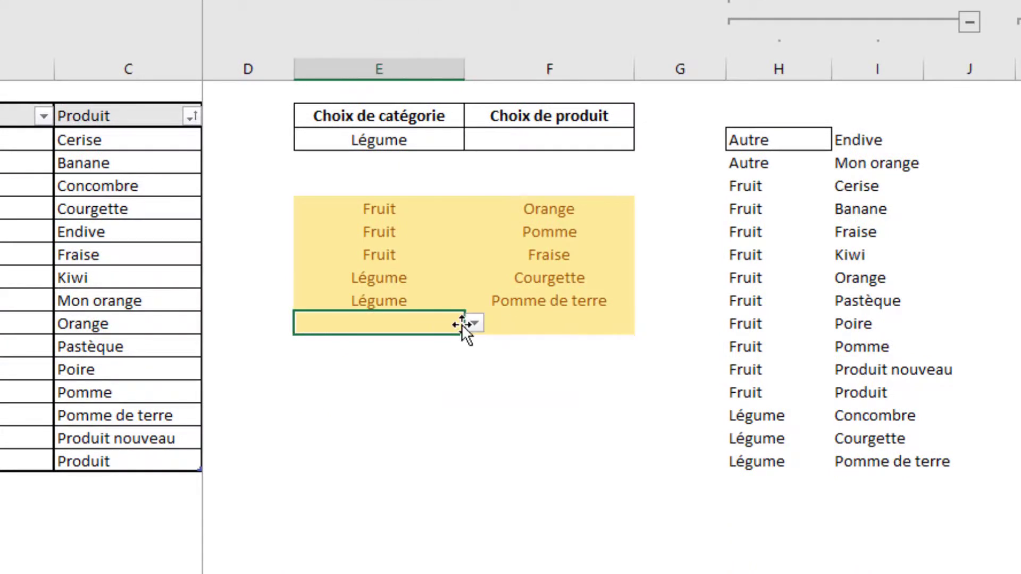
pyautogui.click(472, 324)
pyautogui.click(415, 371)
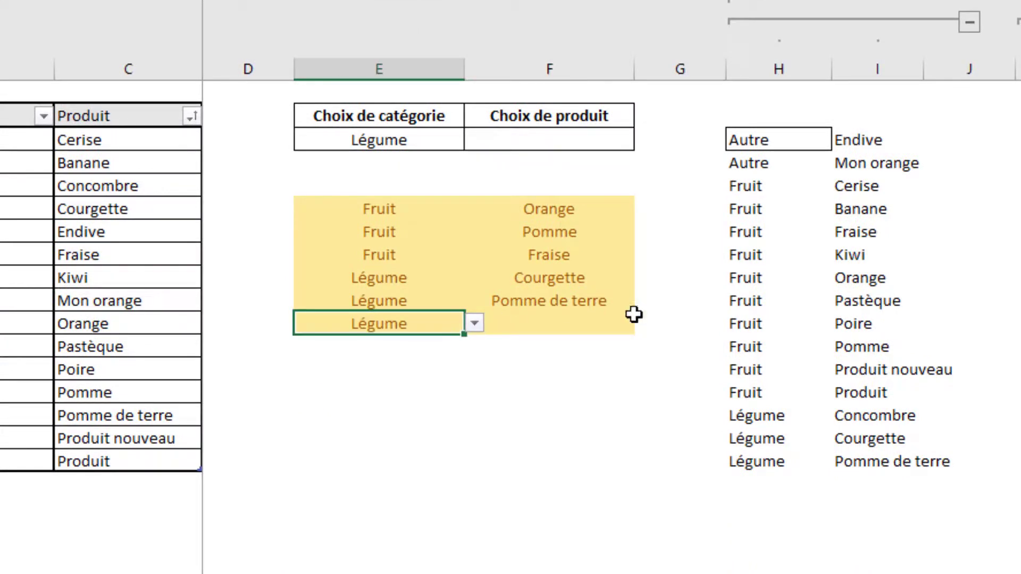
pyautogui.click(604, 321)
pyautogui.click(644, 323)
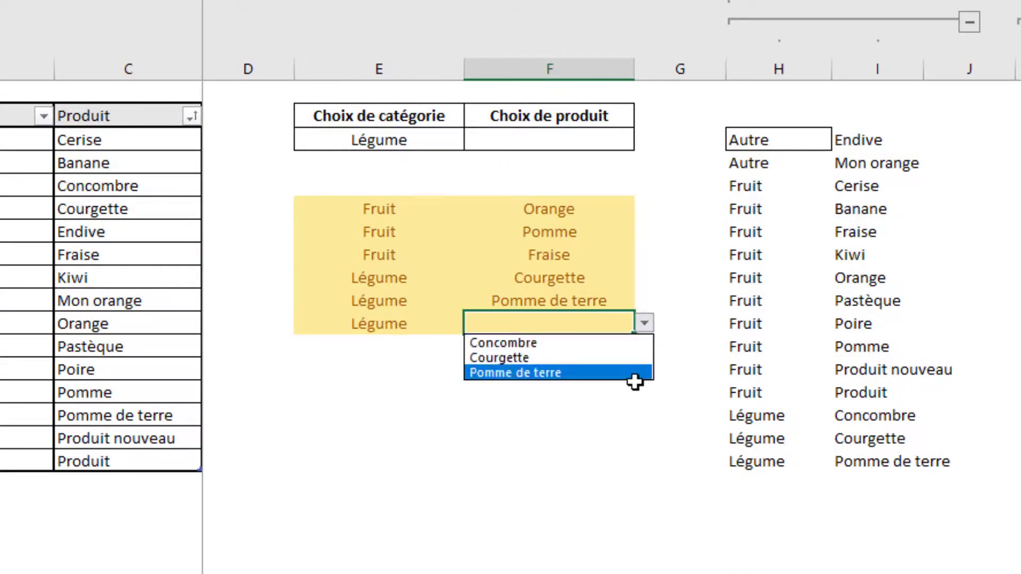
# Set the category in E11 to Fruit and check the product choices offered in F11.
pyautogui.click(426, 324)
pyautogui.click(440, 322)
pyautogui.click(474, 323)
pyautogui.click(438, 357)
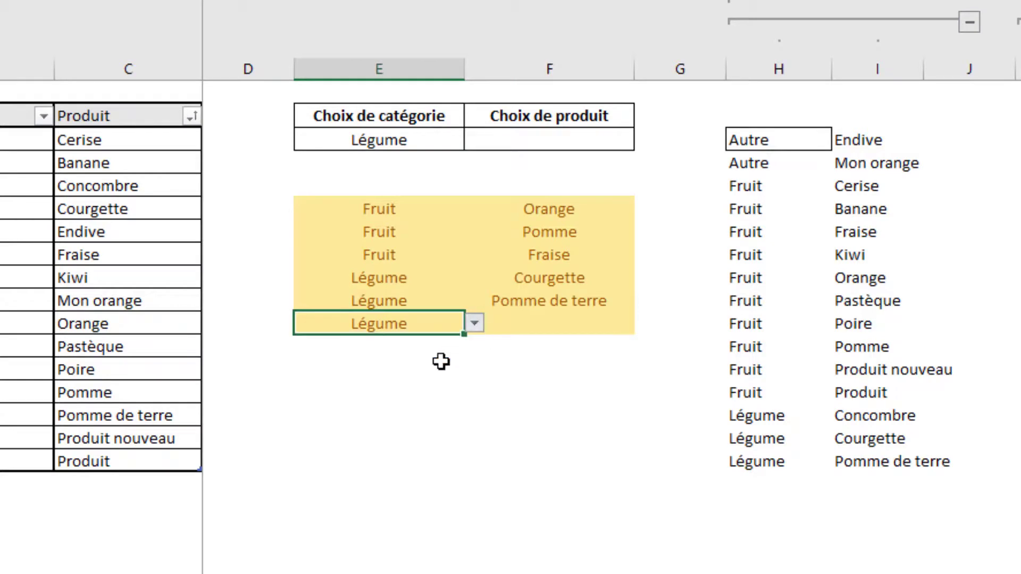
pyautogui.click(590, 326)
pyautogui.click(645, 323)
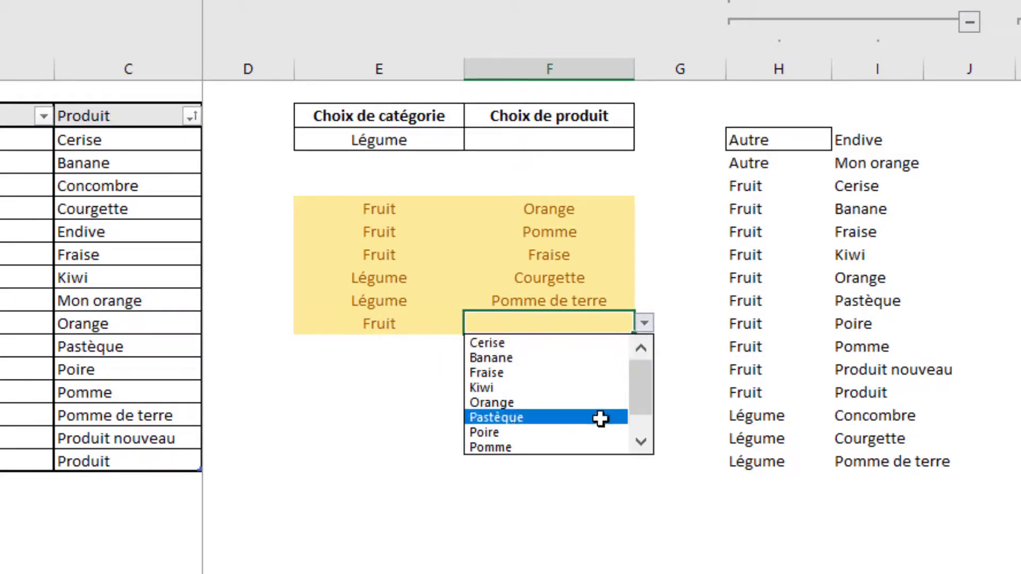
# Copy E11:F11 down through row 14 to extend the yellow area and its drop-down lists.
pyautogui.click(404, 334)
pyautogui.click(400, 325)
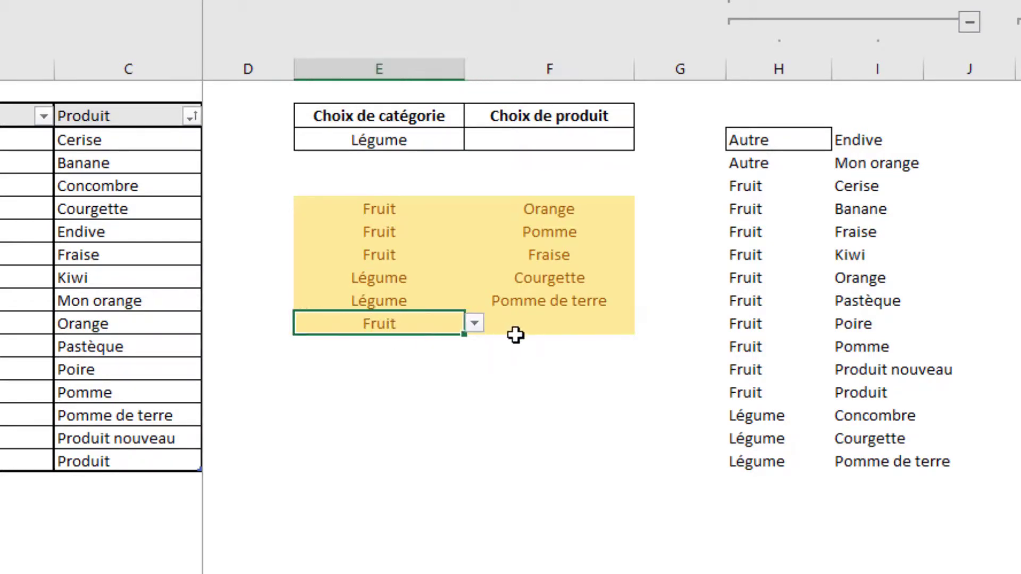
pyautogui.moveTo(406, 324)
pyautogui.mouseDown()
pyautogui.moveTo(631, 336)
pyautogui.moveTo(567, 402)
pyautogui.mouseUp()
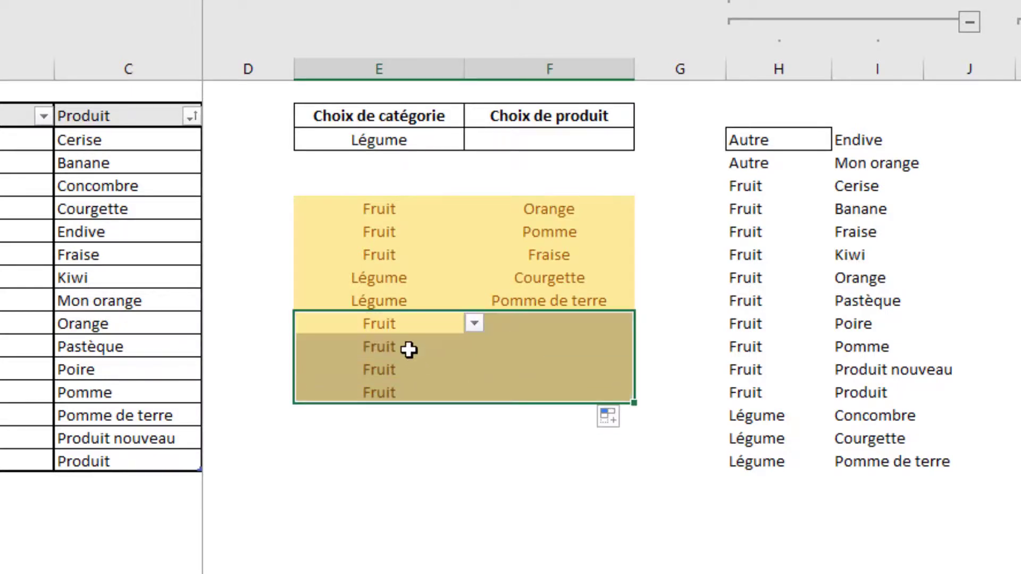
# Clear the copied category values from E12, E13 and E14.
pyautogui.click(412, 346)
pyautogui.press('Delete')
pyautogui.press('Down')
pyautogui.press('Delete')
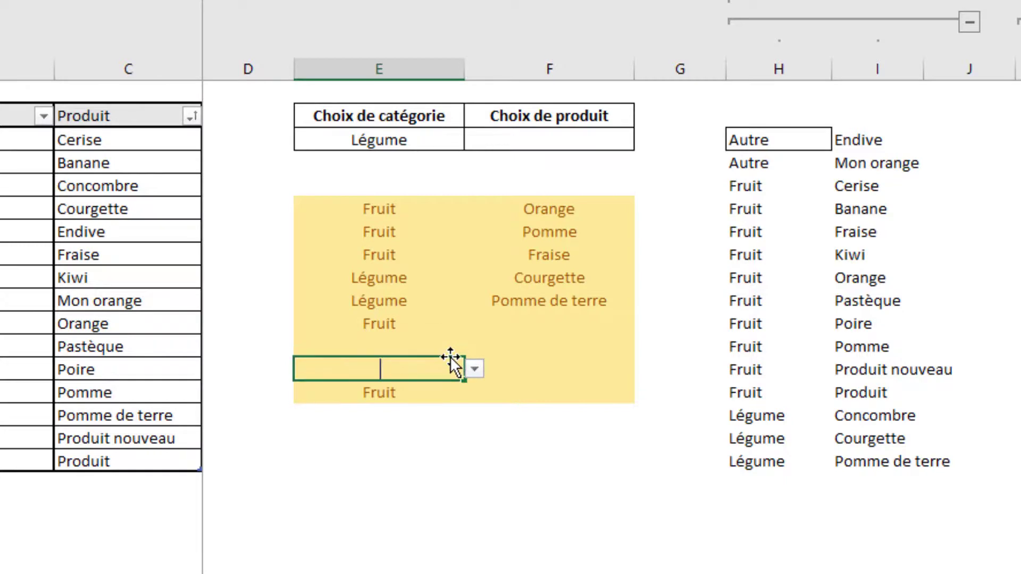
pyautogui.press('Down')
pyautogui.press('Delete')
# Choose Légume as the category in E12 and Pomme de terre as its product in F12.
pyautogui.click(441, 353)
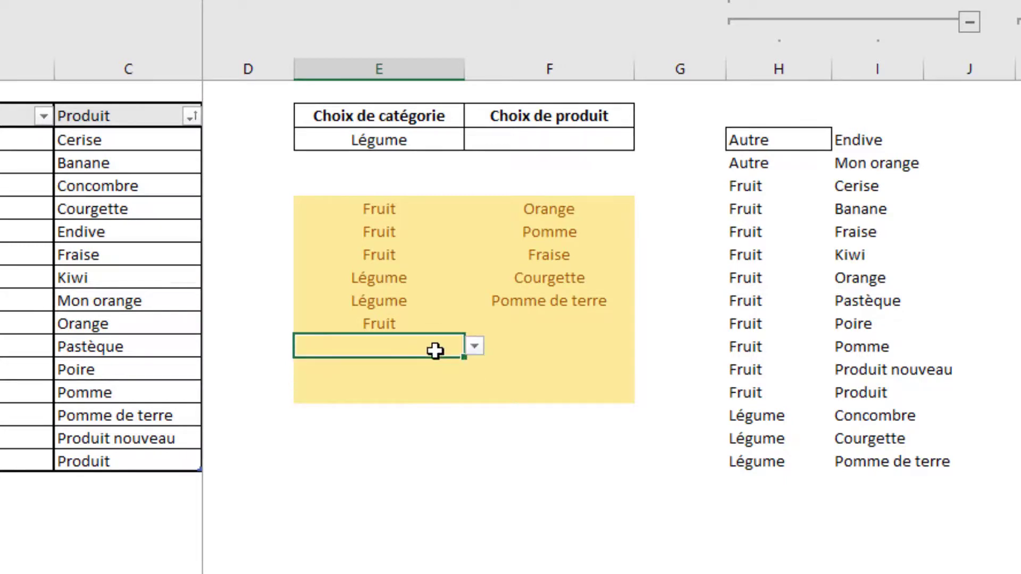
pyautogui.click(474, 346)
pyautogui.click(479, 381)
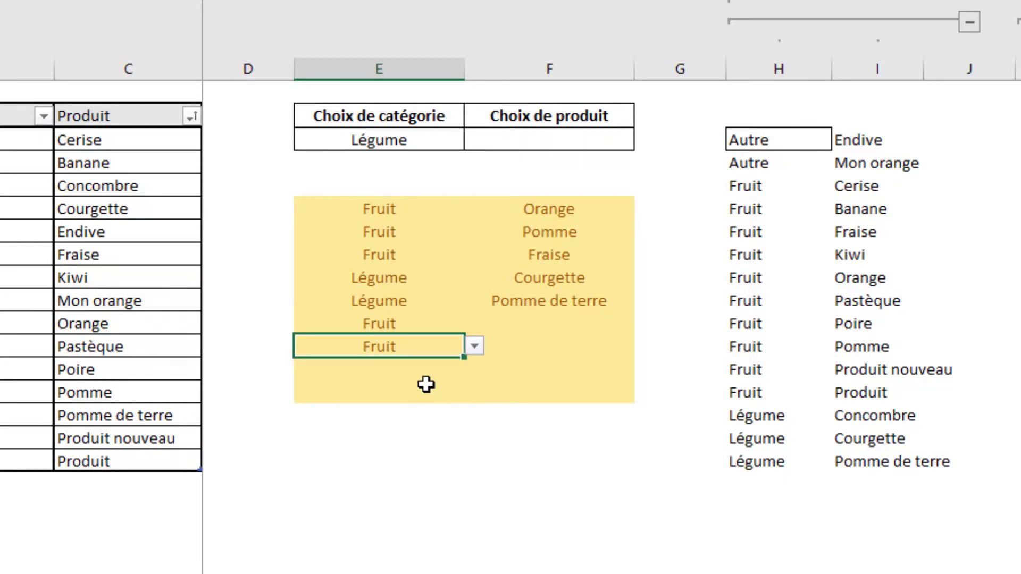
pyautogui.click(474, 347)
pyautogui.click(447, 392)
pyautogui.click(558, 350)
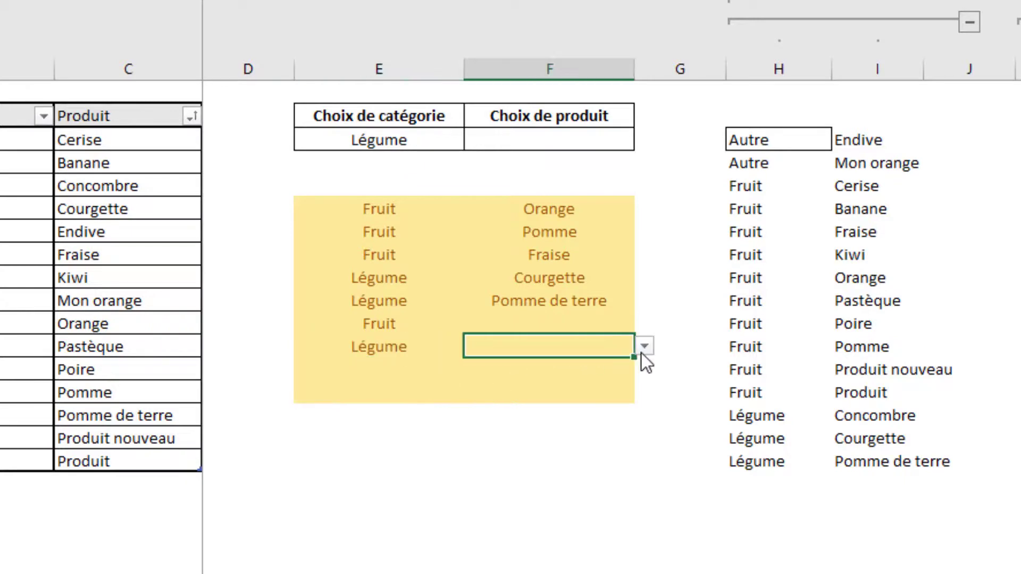
pyautogui.click(641, 351)
pyautogui.click(611, 394)
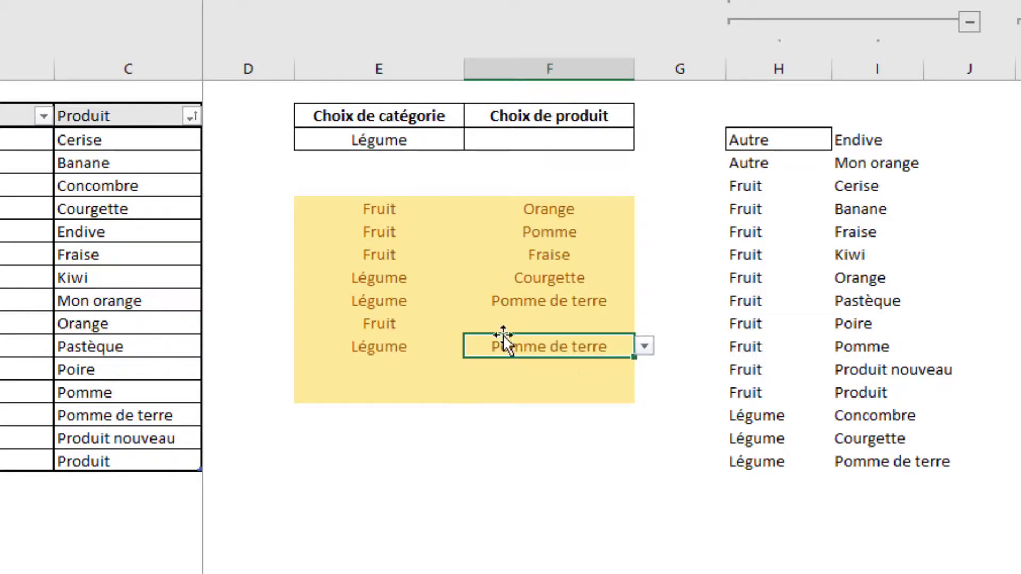
# Choose Orange as the product in F11 from its drop-down list.
pyautogui.click(532, 323)
pyautogui.click(643, 324)
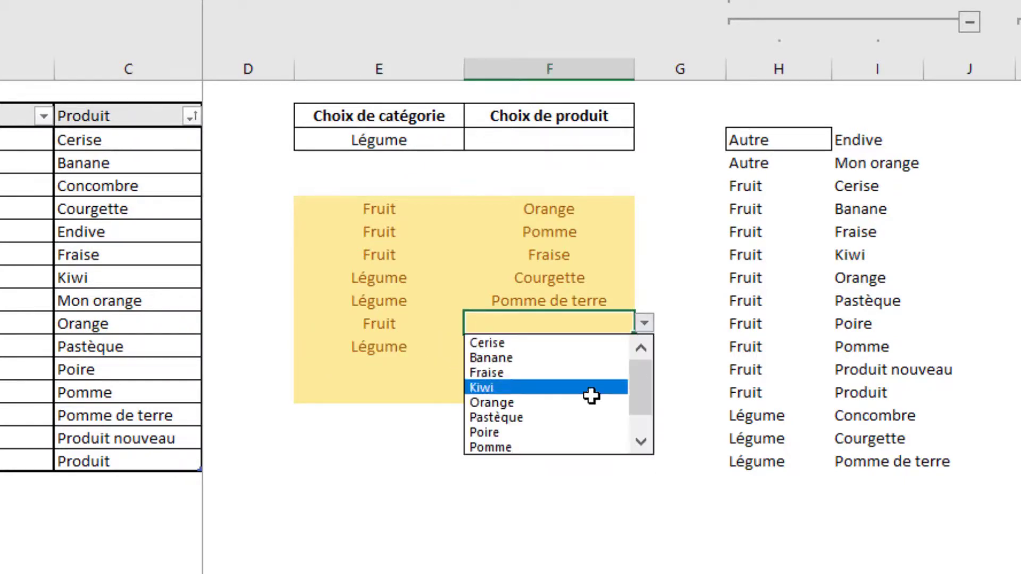
pyautogui.click(589, 400)
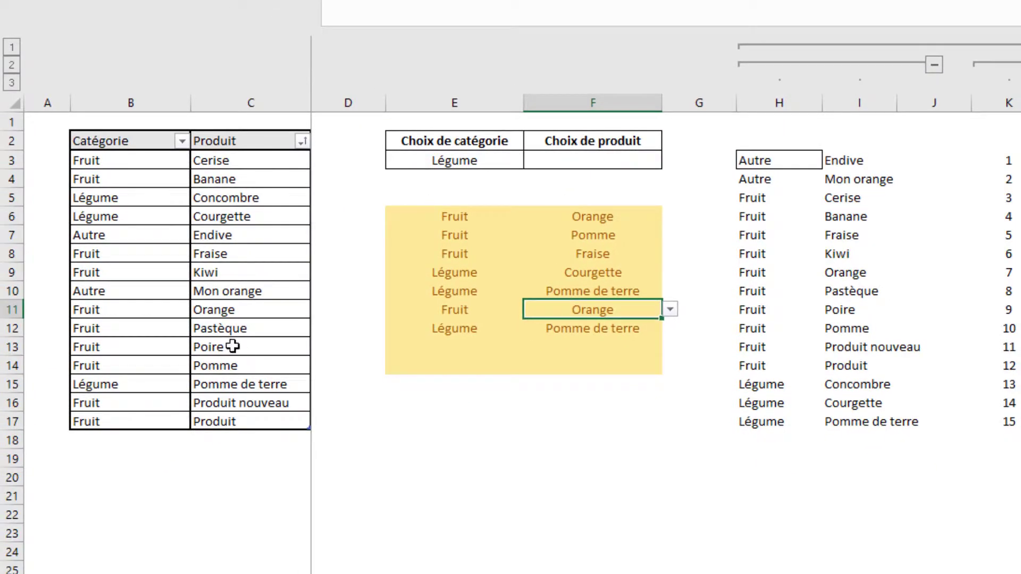
# Change Pomme de terre's category in B15 of the source table to Fruit and check F11's product list.
pyautogui.click(148, 387)
pyautogui.write('Fruit')
pyautogui.press('Return')
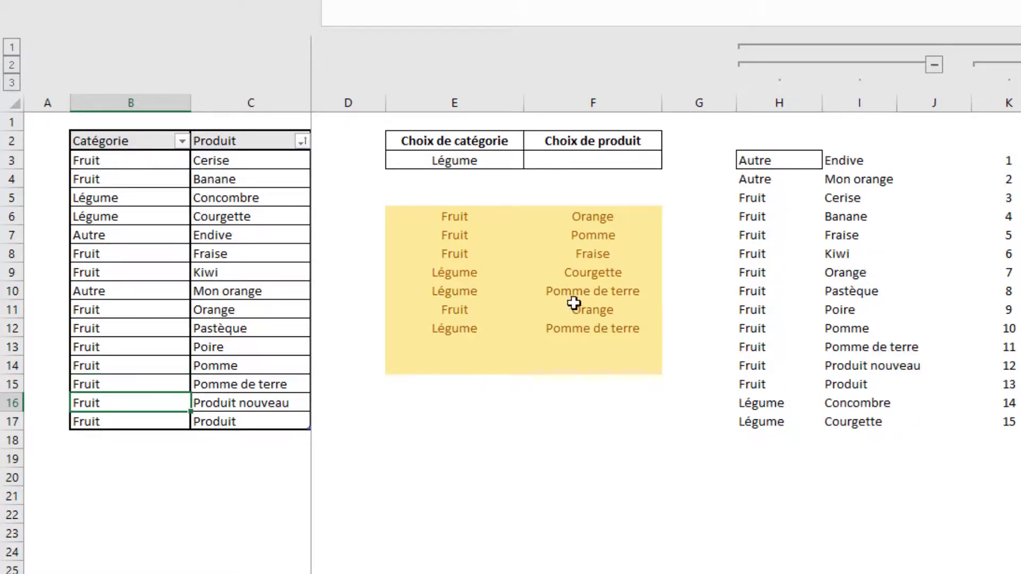
pyautogui.click(610, 310)
pyautogui.click(670, 310)
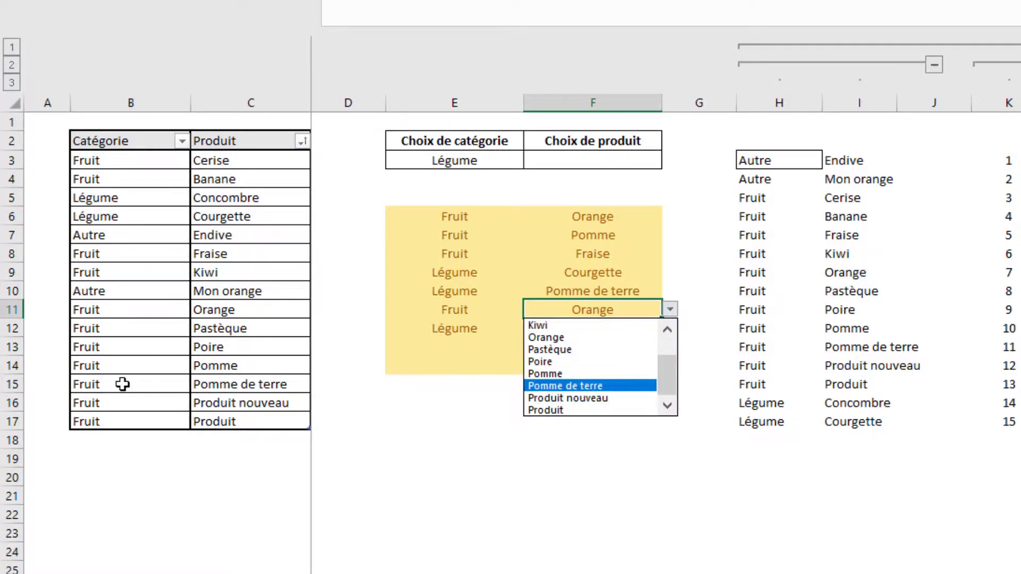
# Set Pomme de terre's category in B15 back to Légume and recheck the product list in F11.
pyautogui.click(141, 382)
pyautogui.write('Légume')
pyautogui.press('Return')
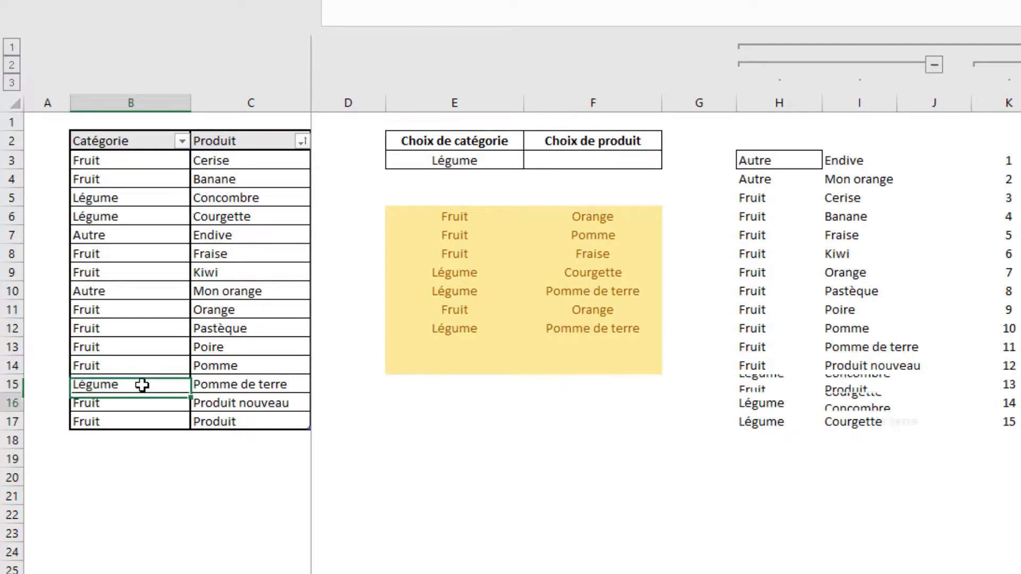
pyautogui.click(631, 308)
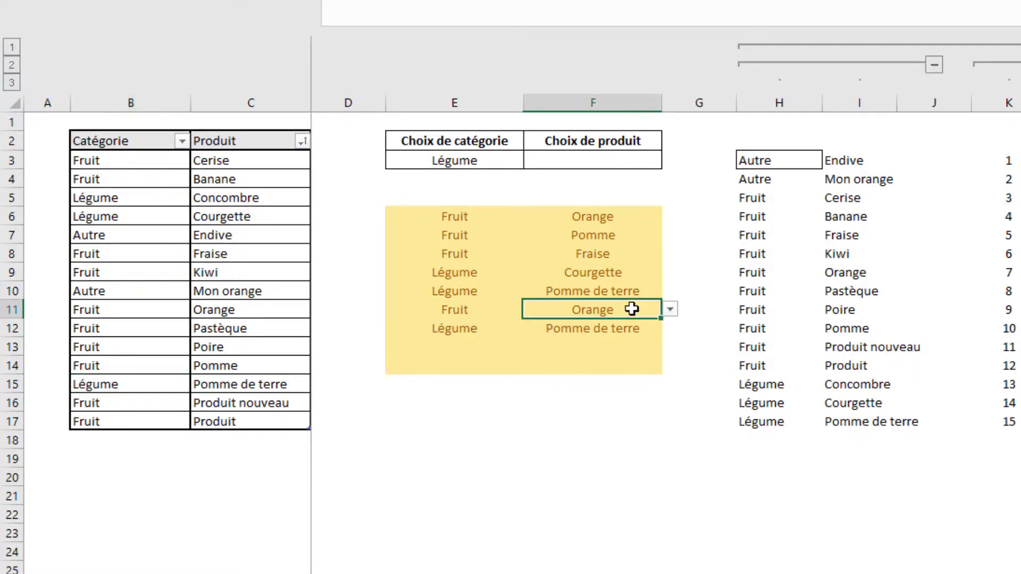
pyautogui.click(669, 309)
pyautogui.click(597, 311)
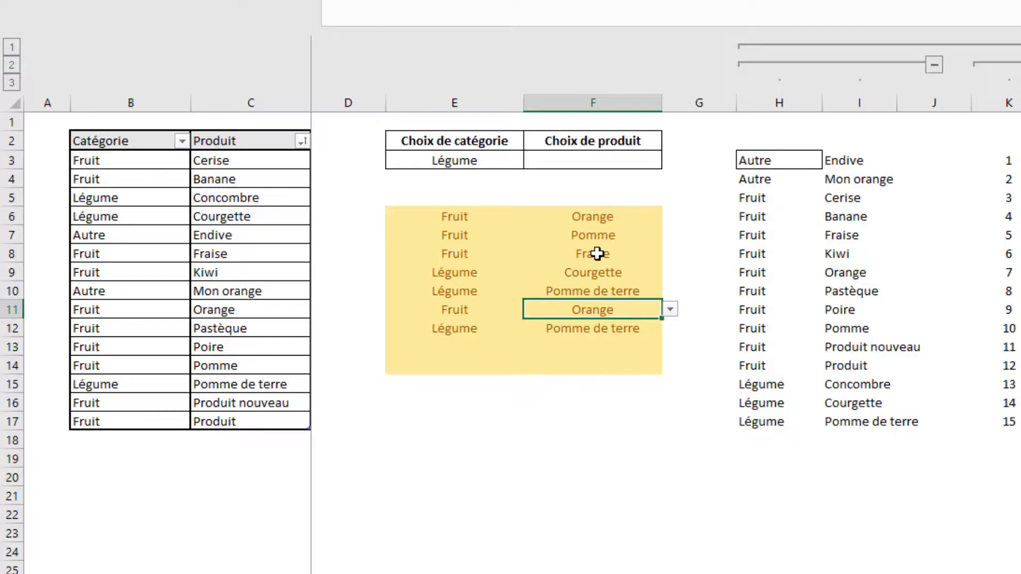